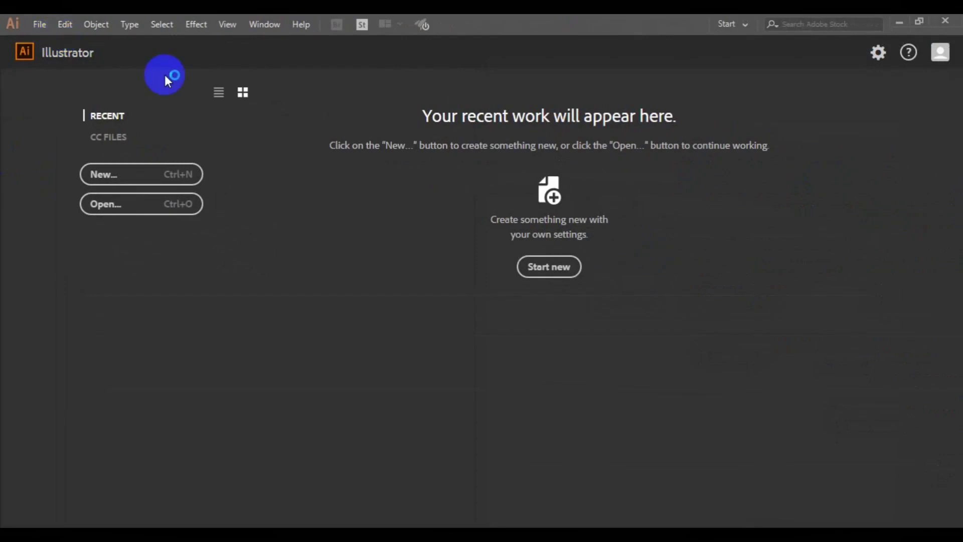
- Create a new document named 'ID CARD DESIGN', 2.13 in wide by 3.39 in high
key("ctrl+n")
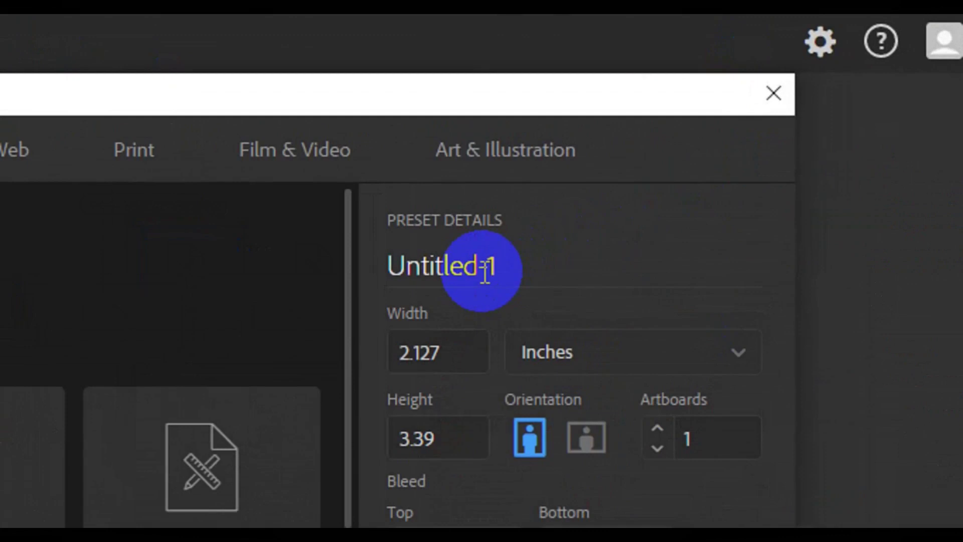
left_click(711, 167)
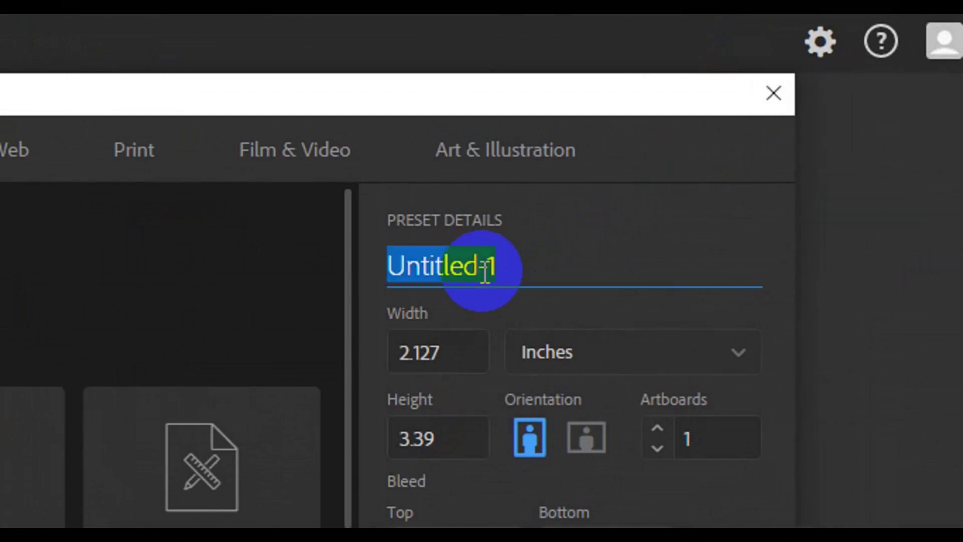
type("ID CARD DESI")
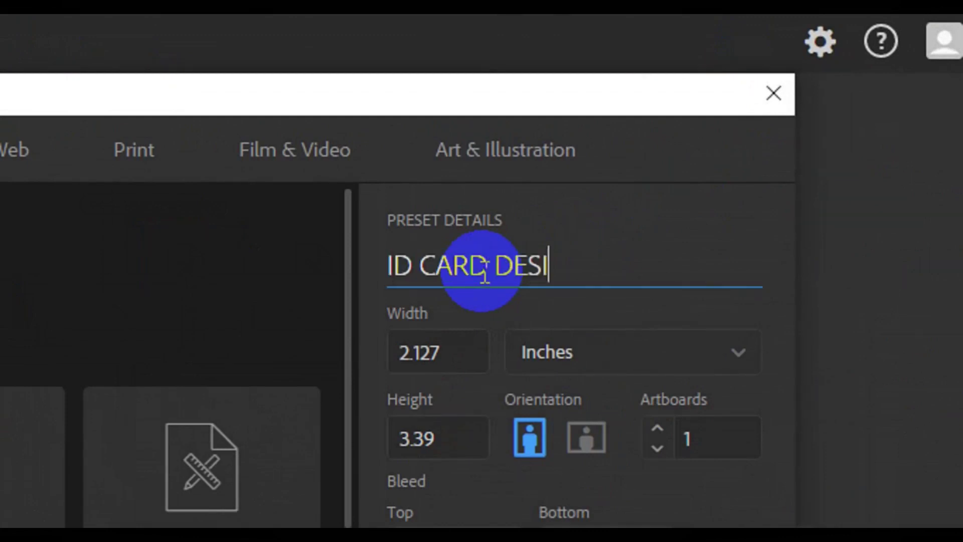
type("GN")
left_click(442, 356)
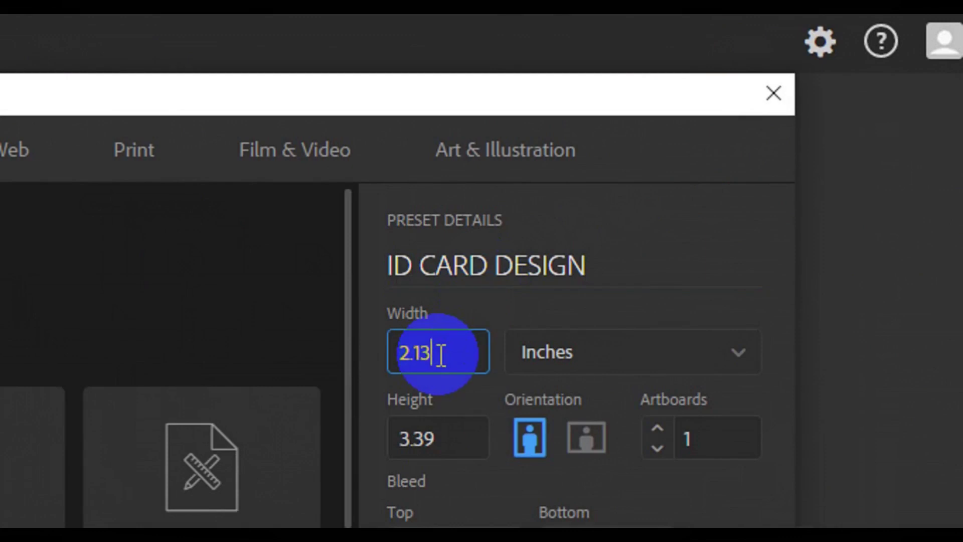
key("Tab")
key("BackSpace")
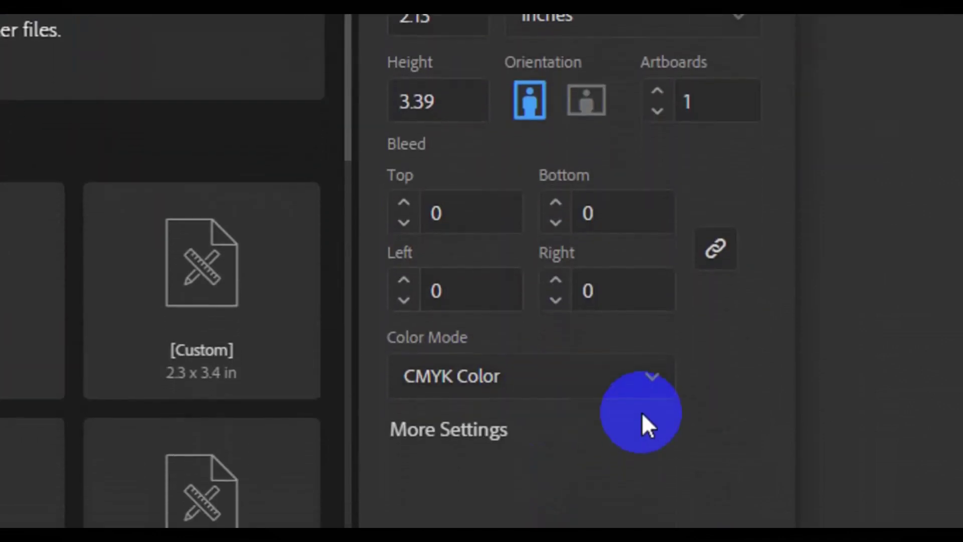
left_click(824, 499)
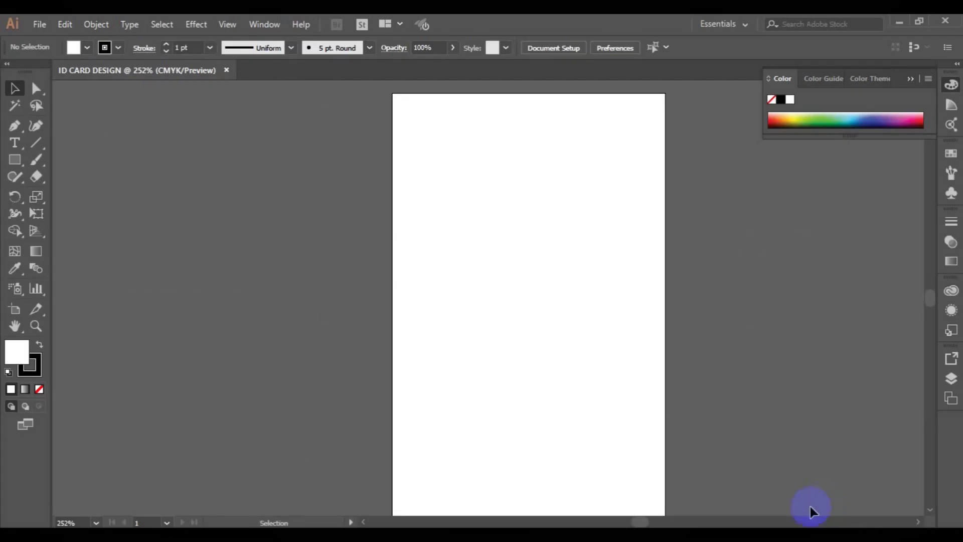
- Place a six-sided polygon on the artboard using the Polygon dialog
key("ctrl+minus")
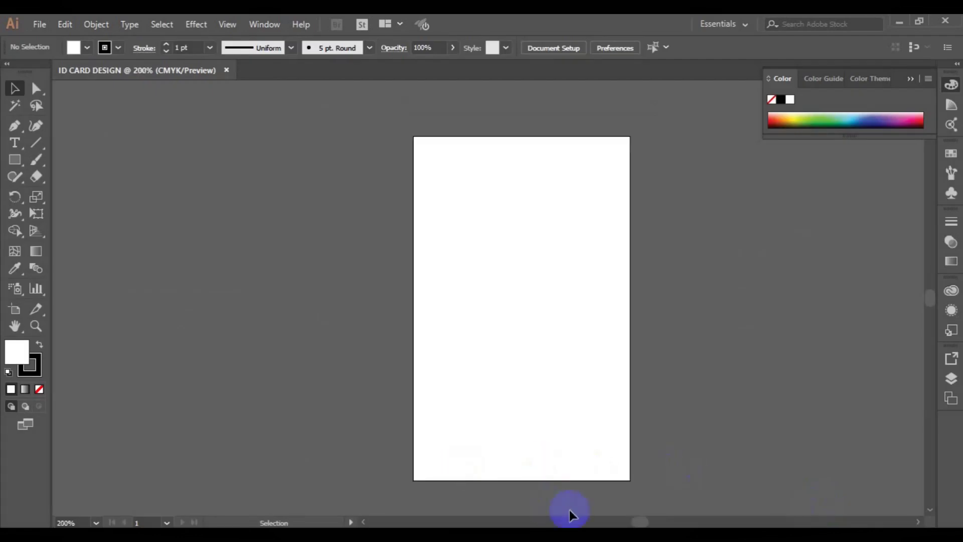
left_click(16, 326)
left_click_drag(469, 311, 431, 306)
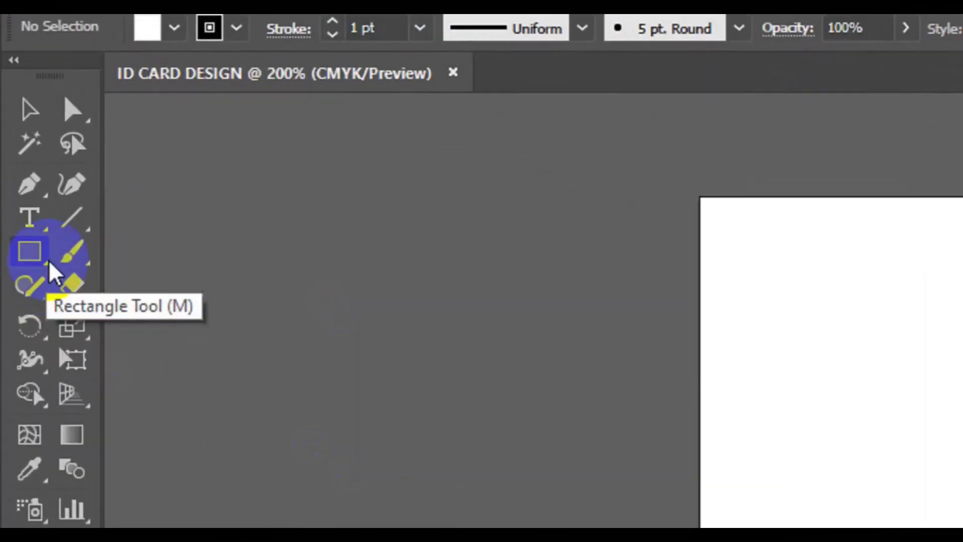
left_click_drag(54, 273, 133, 354)
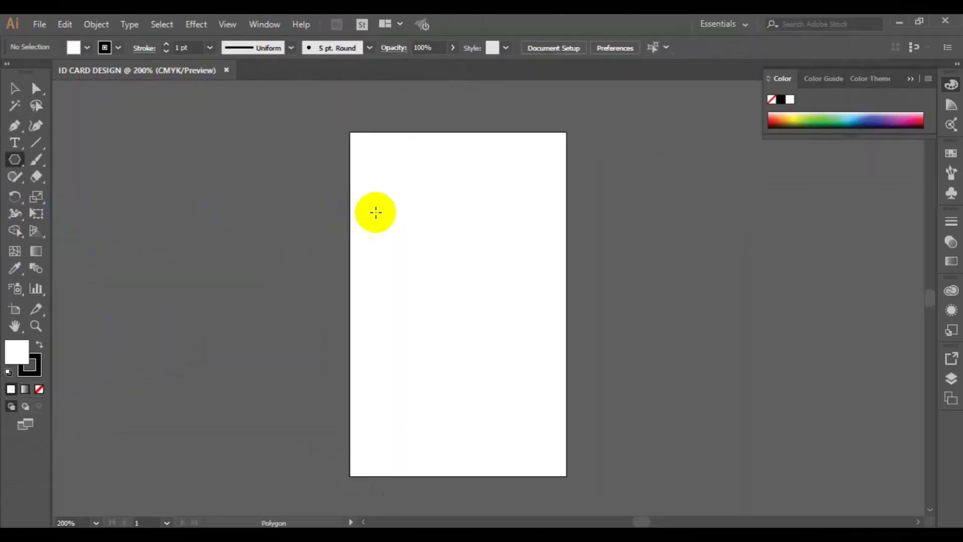
left_click(376, 212)
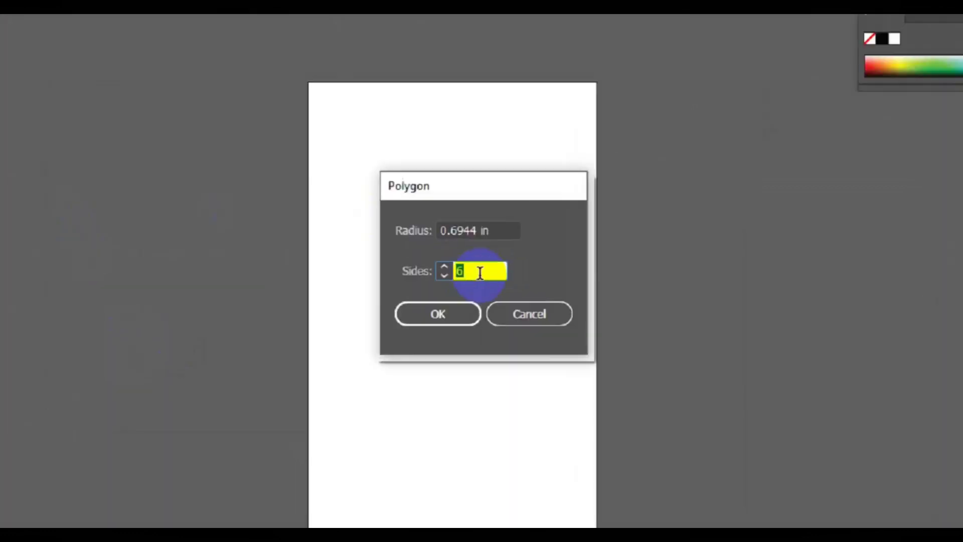
left_click(455, 272)
left_click(548, 209)
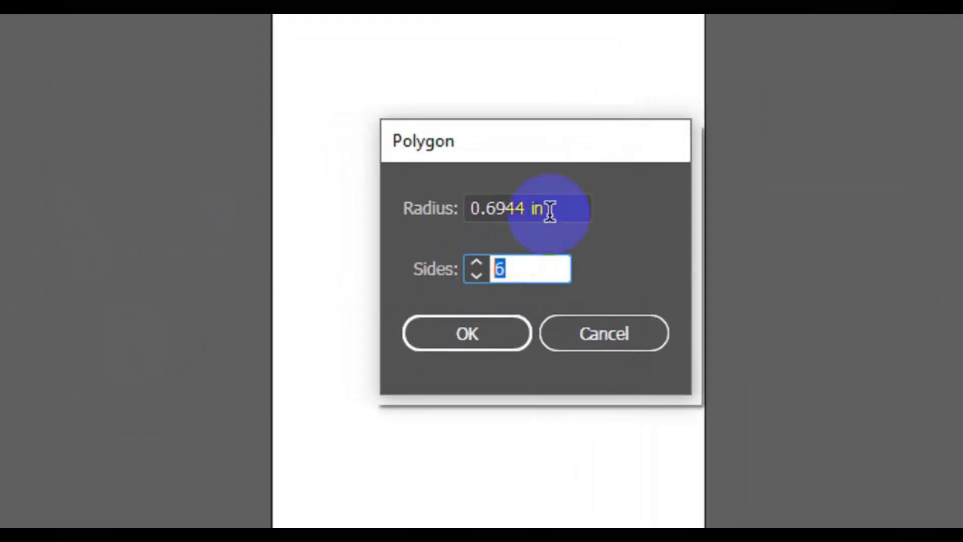
left_click(441, 334)
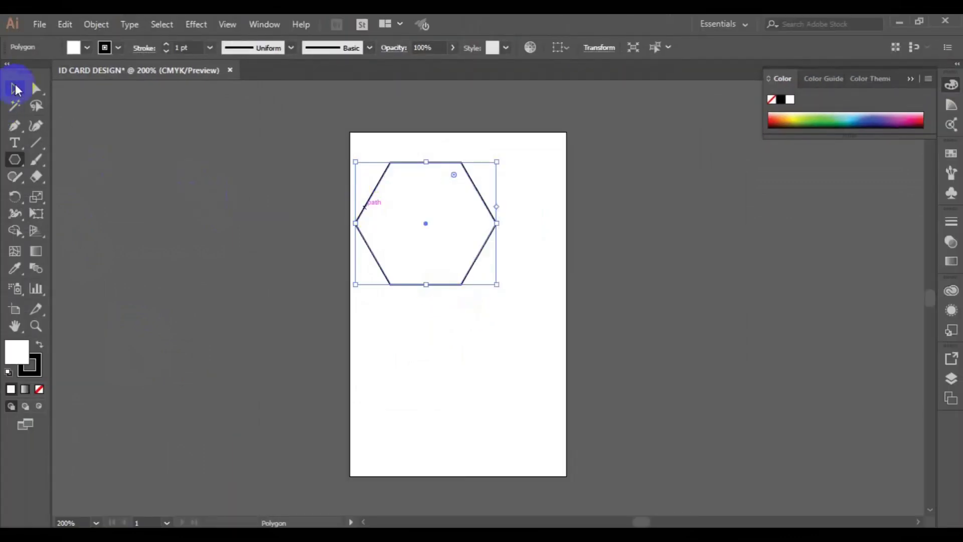
- Rotate the hexagon point-up, enlarge it to about 1.85 × 2.14 in, and move it near the top
left_click(15, 88)
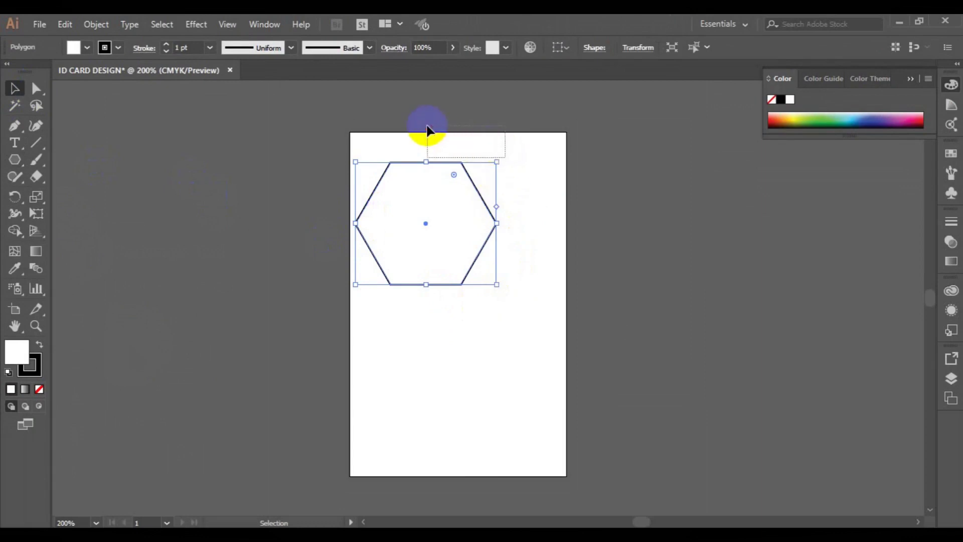
left_click_drag(428, 132, 504, 160)
left_click(474, 183)
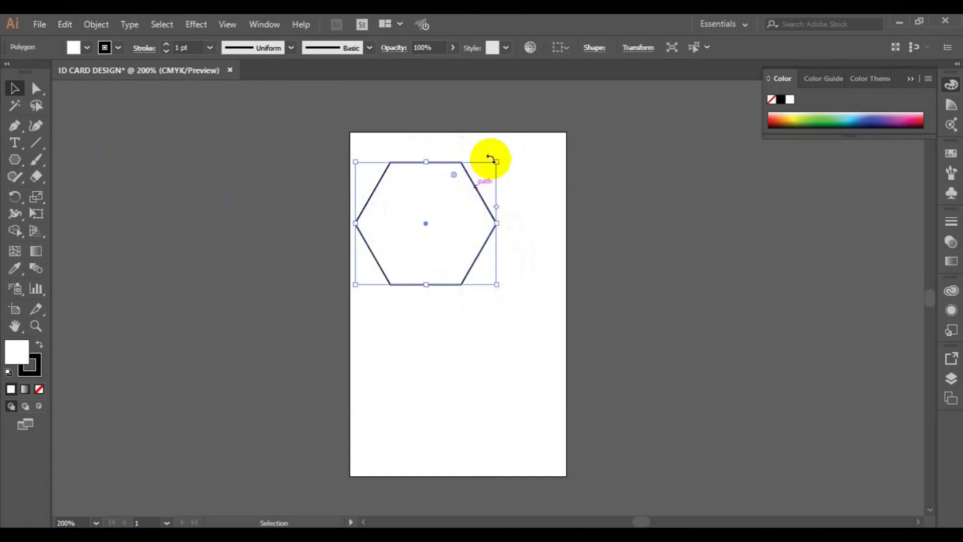
left_click_drag(503, 158, 375, 167)
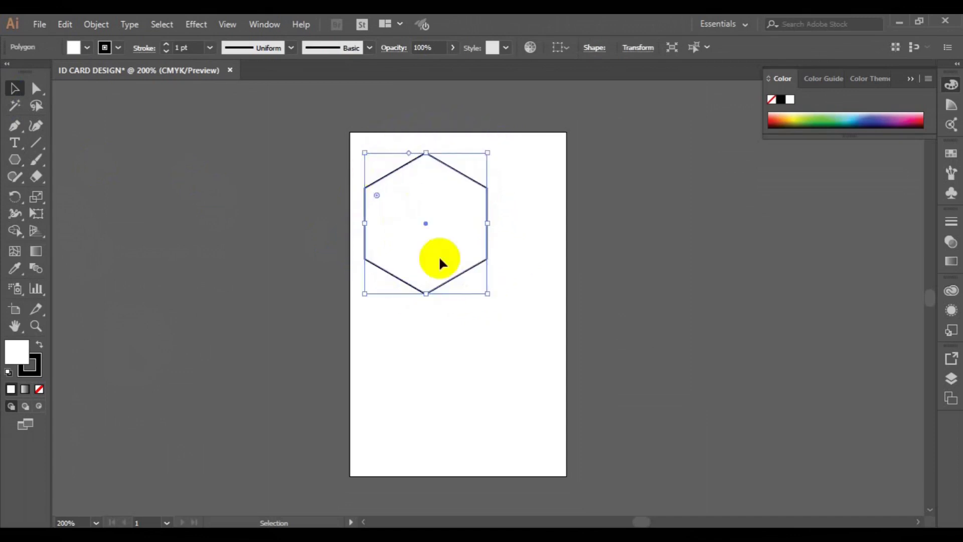
left_click_drag(488, 294, 519, 327)
left_click_drag(423, 221, 459, 233)
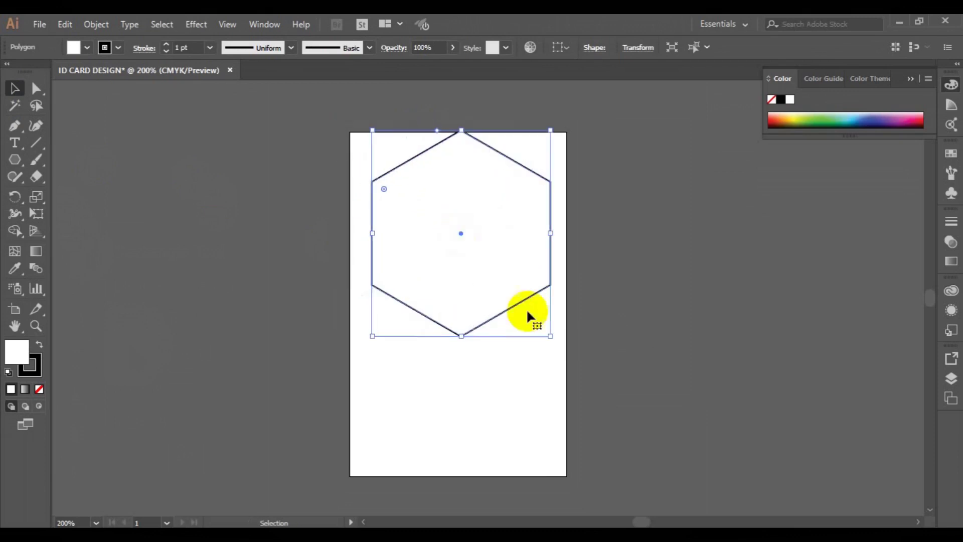
left_click_drag(551, 336, 556, 339)
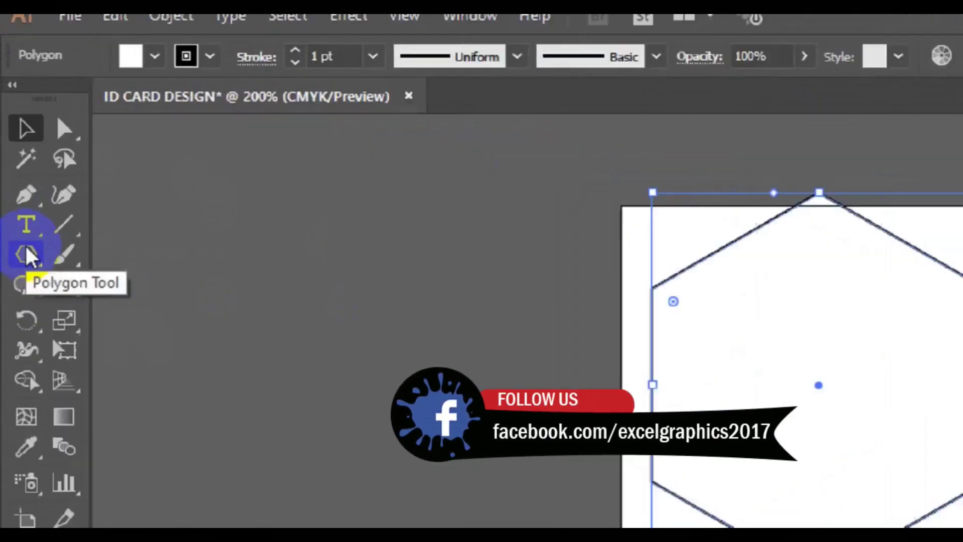
left_click_drag(15, 159, 54, 168)
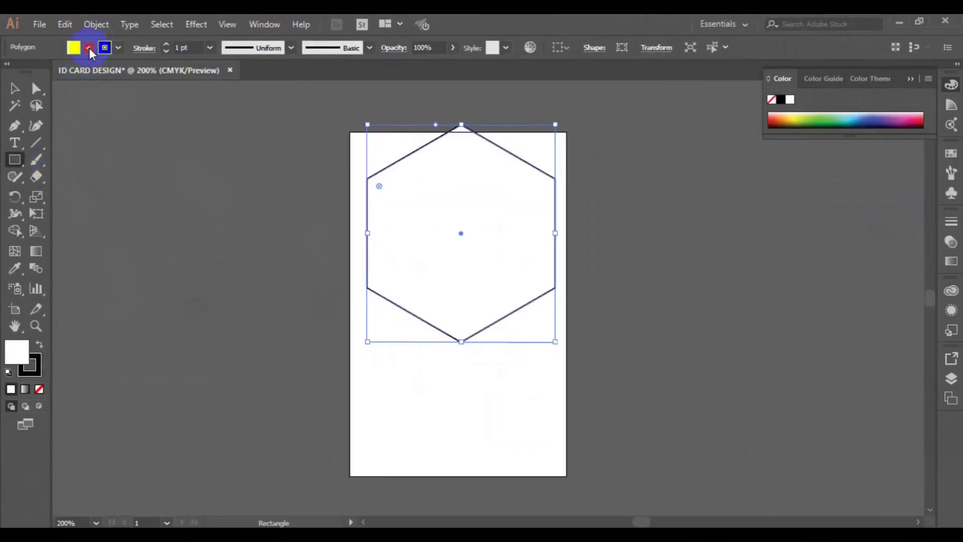
- Set the fill to None and draw a rectangle covering the whole artboard
left_click(116, 50)
left_click(10, 77)
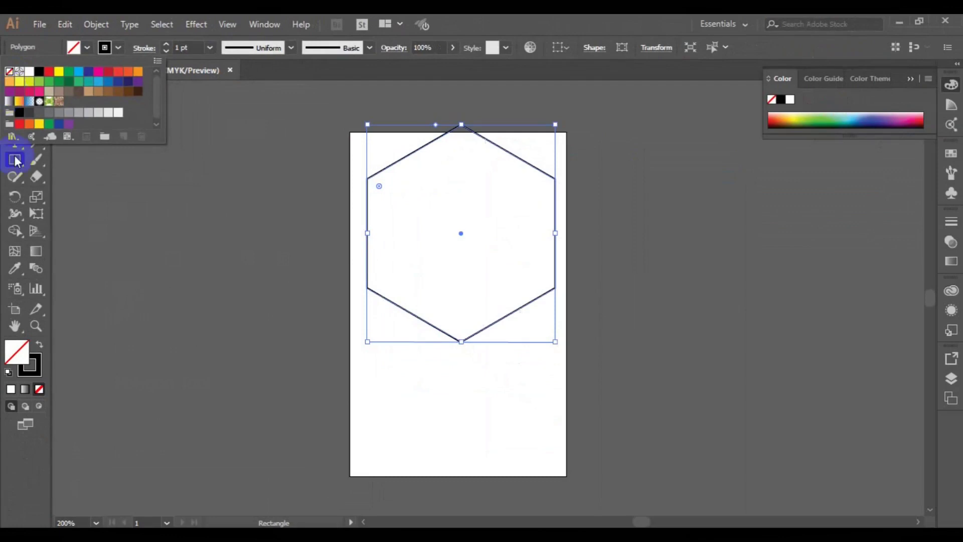
left_click(47, 95)
left_click(15, 88)
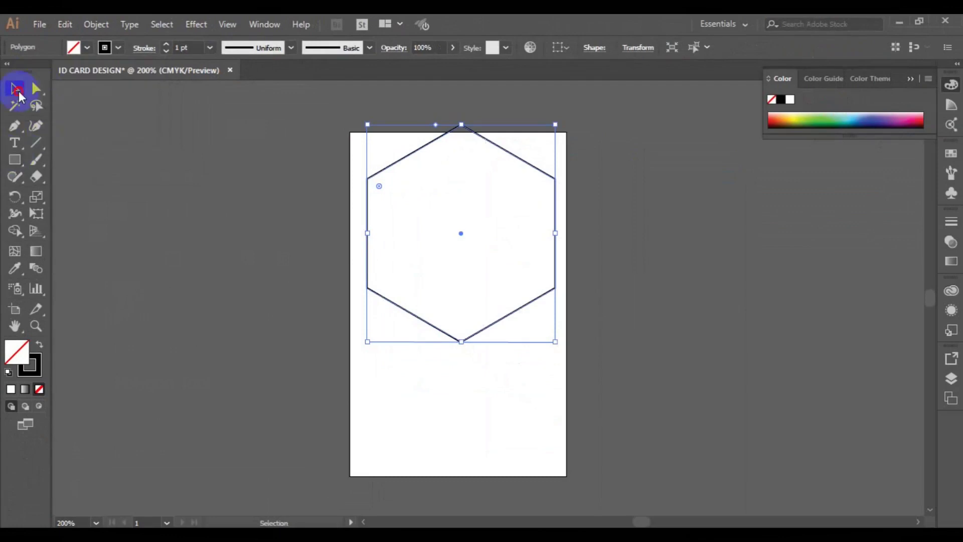
left_click(370, 263)
left_click(368, 269)
left_click(165, 199)
left_click_drag(348, 132, 567, 476)
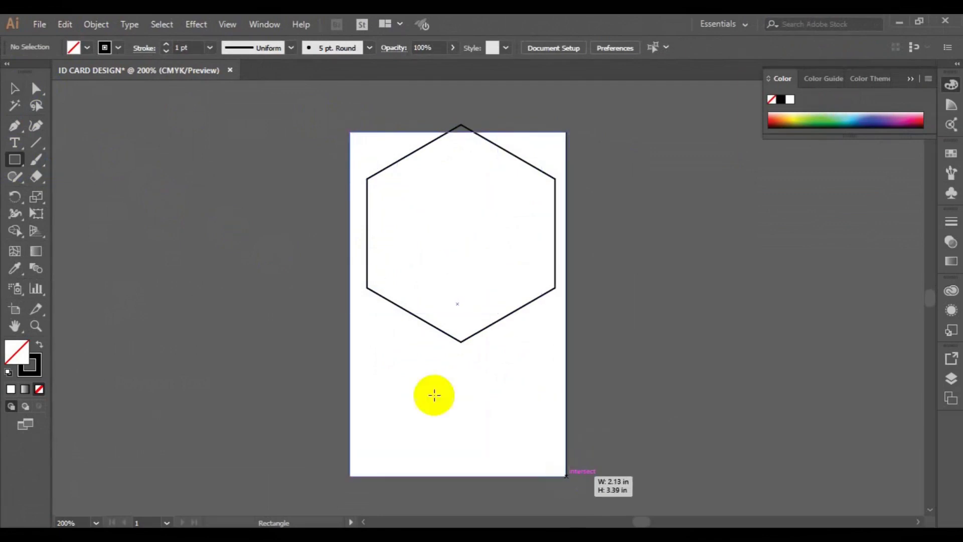
- Centre the hexagon horizontally on the rectangle and align their top edges
key("v")
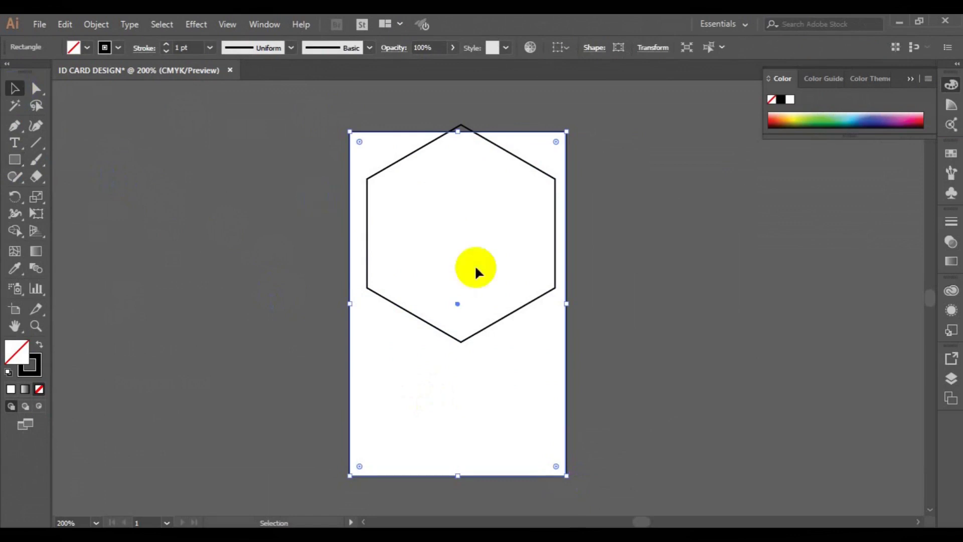
left_click(473, 337, "shift")
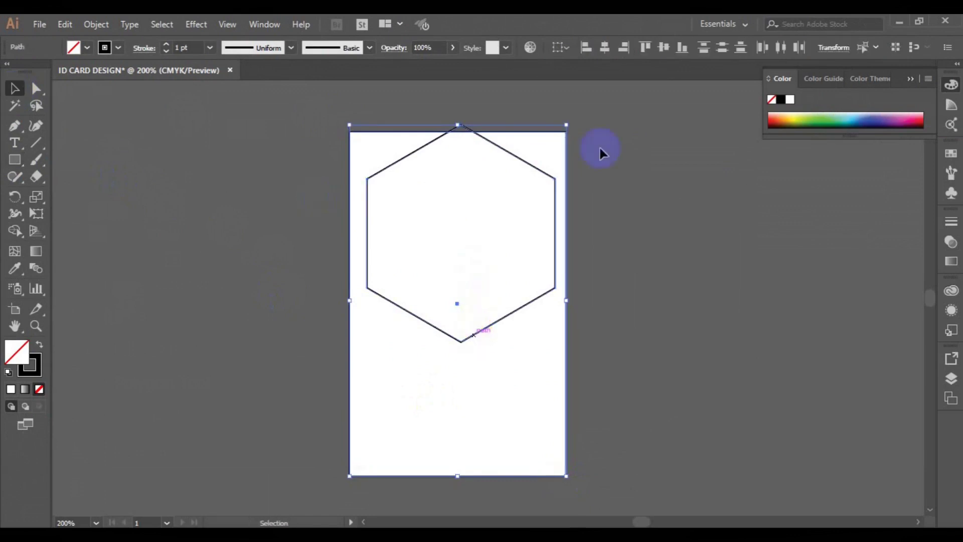
left_click(604, 47)
left_click(646, 47)
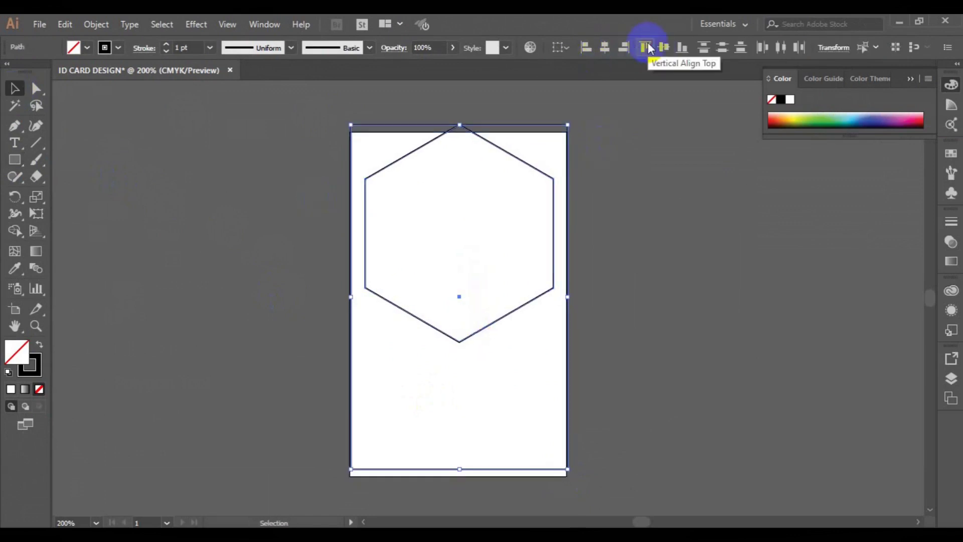
key("Down")
key("Down")
key("Down")
key("Down")
key("Down")
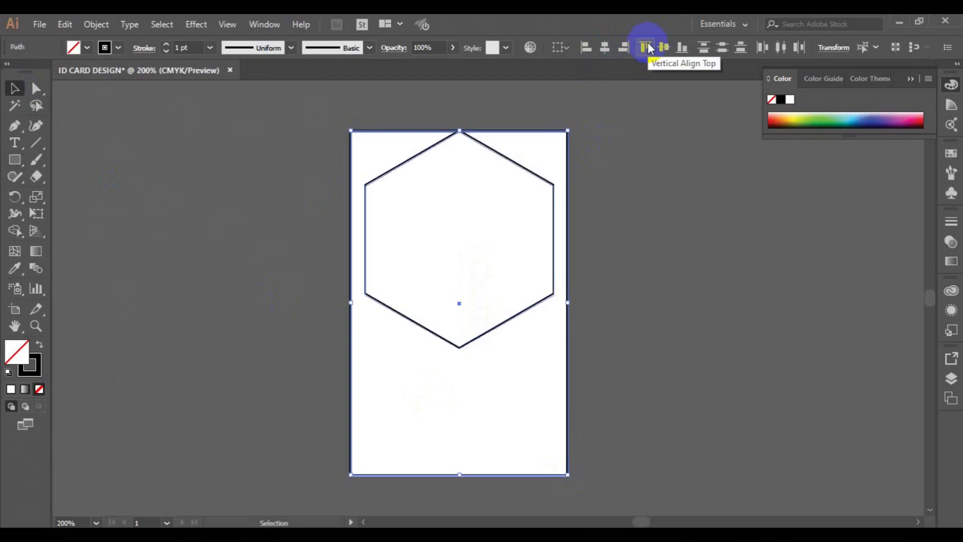
left_click(683, 155)
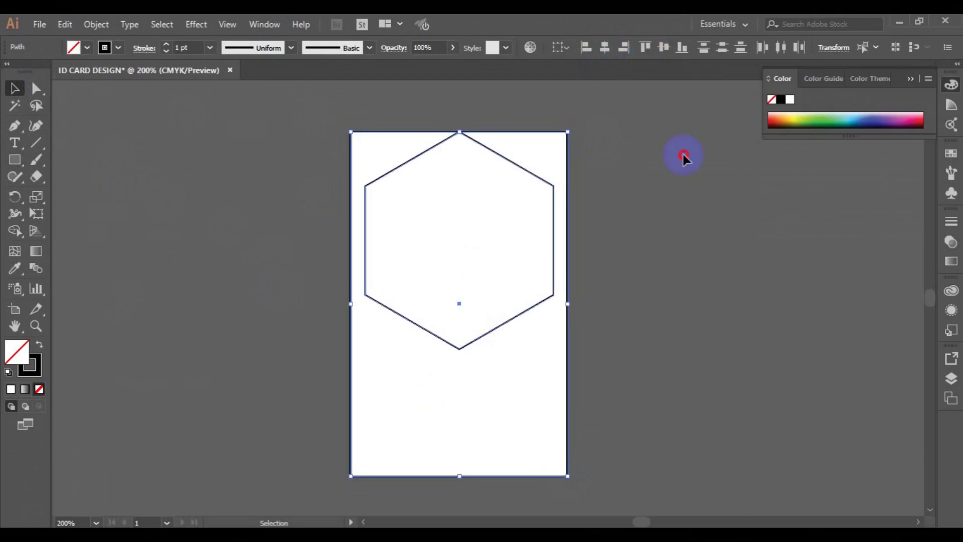
left_click(553, 281)
- Widen the hexagon to card width, round its bottom corner, and move it up about 0.44 in
left_click_drag(554, 348, 578, 366)
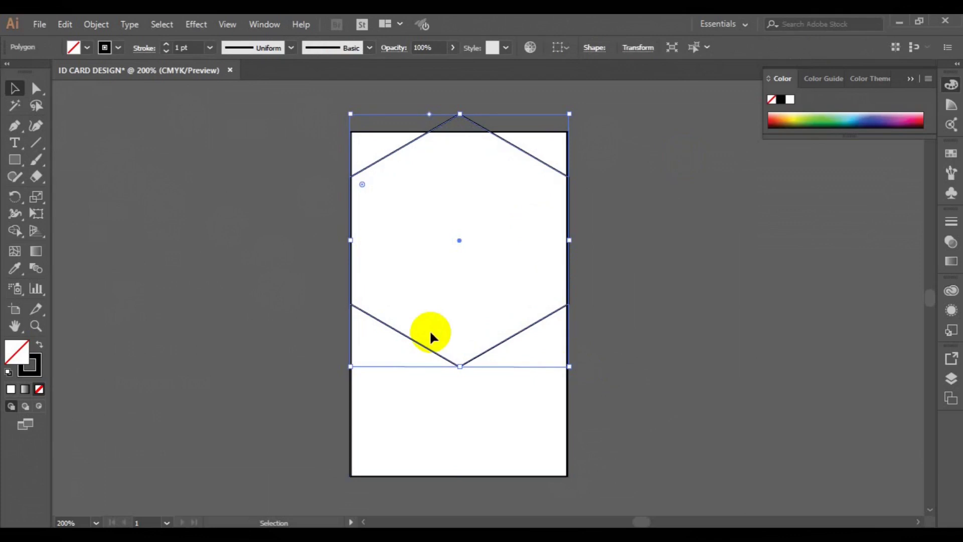
left_click(36, 95)
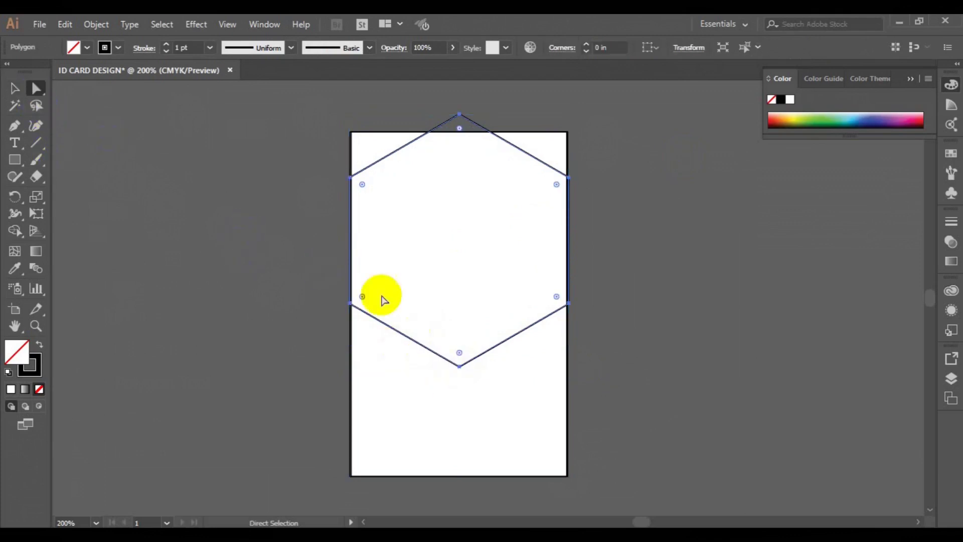
left_click_drag(460, 354, 458, 305)
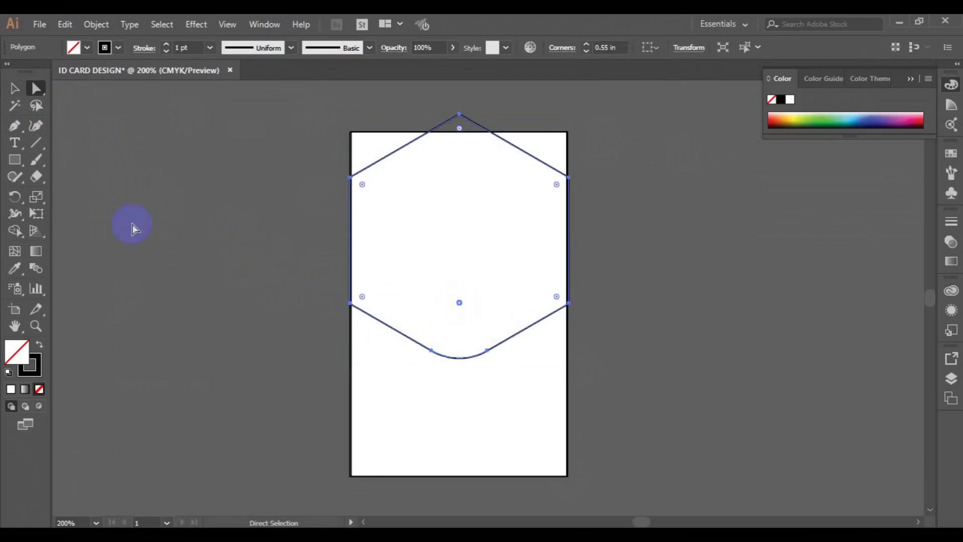
left_click(14, 93)
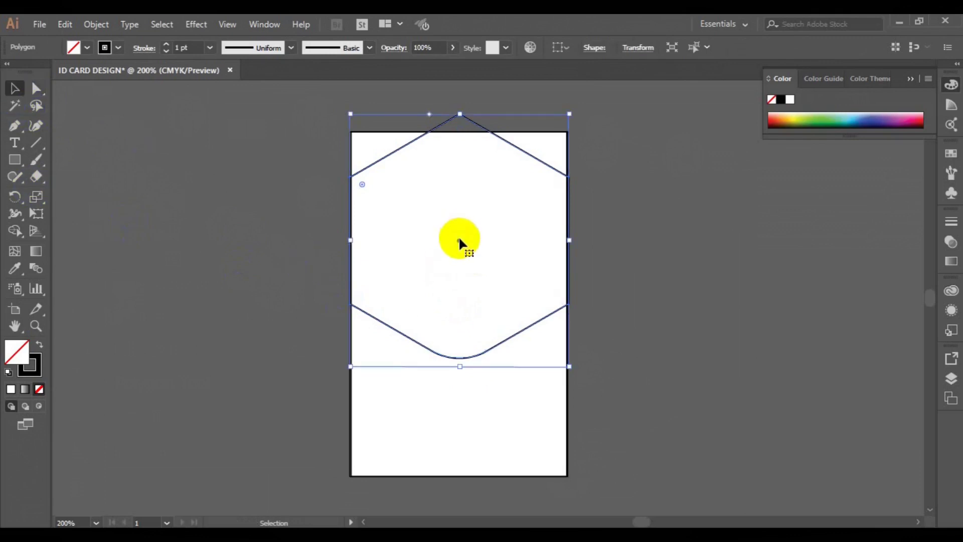
left_click_drag(460, 241, 459, 189)
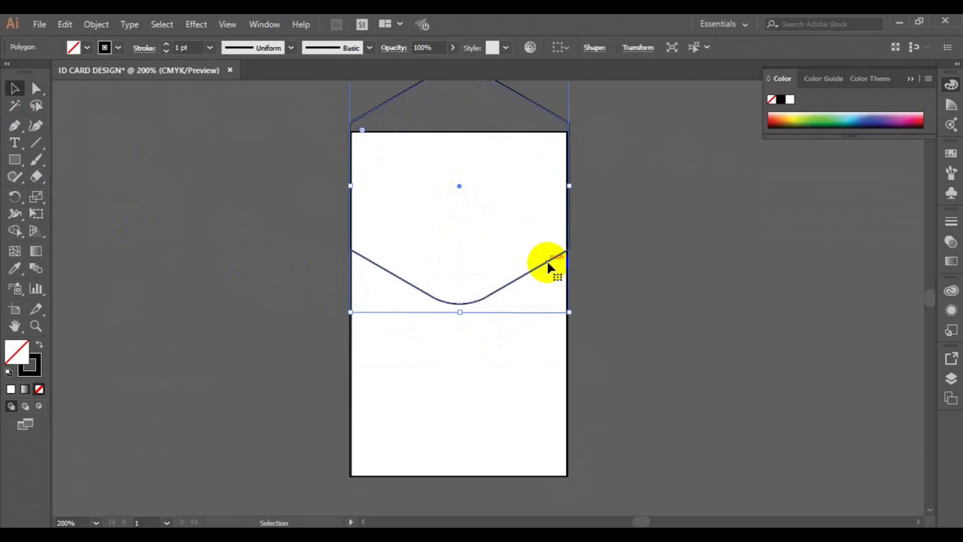
- Paste a copy of the hexagon in place and shrink it around its centre
left_click(64, 30)
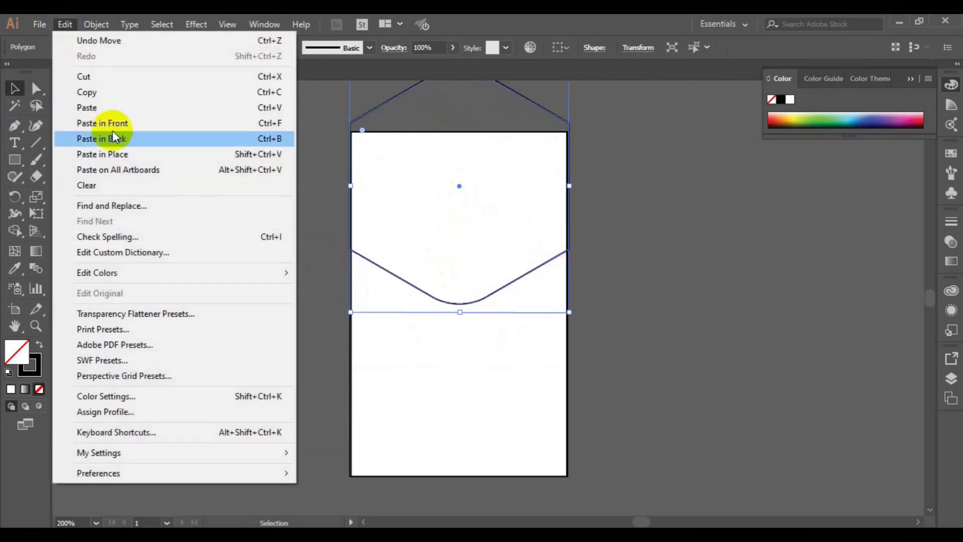
left_click(110, 90)
left_click(62, 26)
left_click(129, 154)
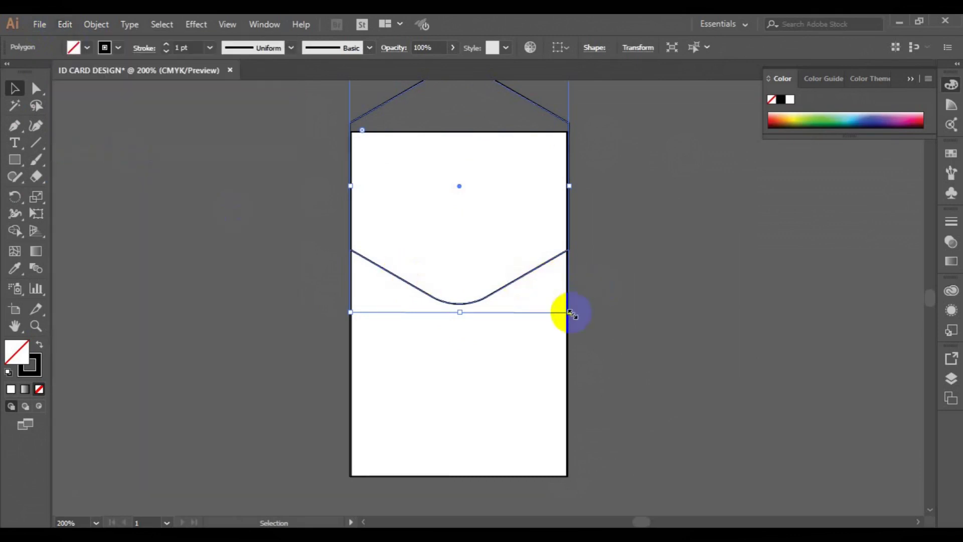
left_click_drag(561, 308, 545, 300)
key("Down")
key("Down")
key("Down")
key("Down")
key("Down")
key("Down")
key("Down")
key("Down")
key("Down")
key("Down")
key("Down")
key("Down")
key("Down")
key("Down")
key("Down")
key("Down")
key("Down")
key("Down")
key("Down")
key("Down")
key("Down")
key("Down")
key("Down")
key("Down")
key("Down")
key("Down")
key("Down")
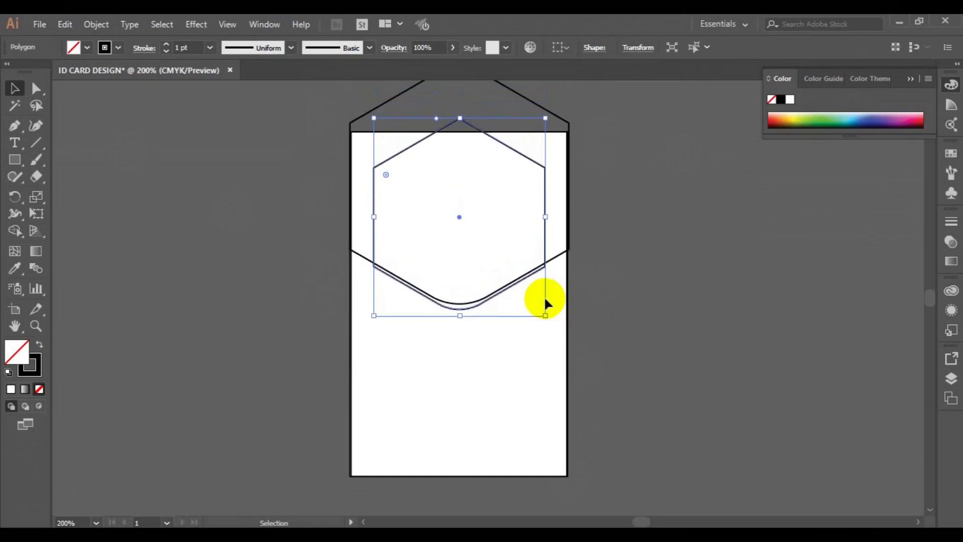
key("Up")
key("Up")
key("Up")
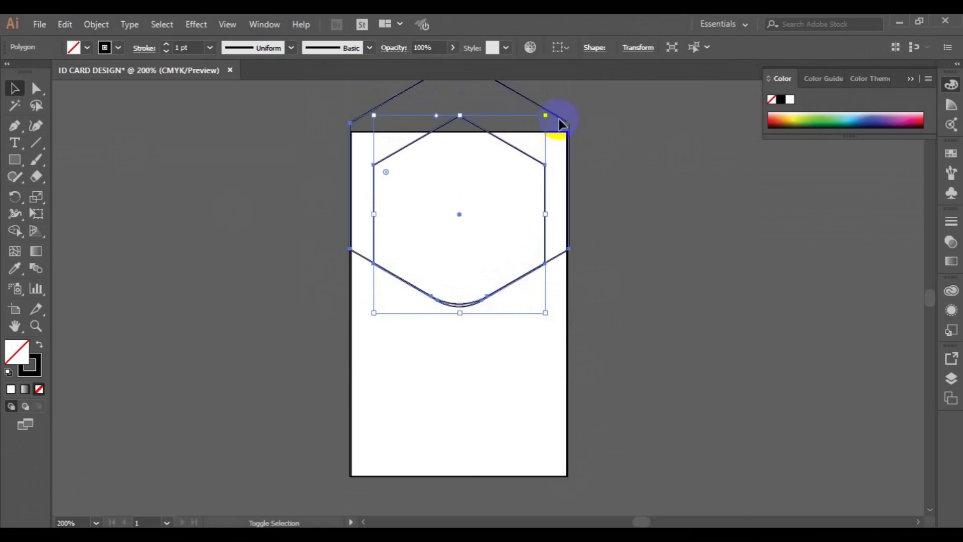
- Bottom-align the smaller hexagon with the large one, then copy the inner hexagon
left_click(562, 123, "shift")
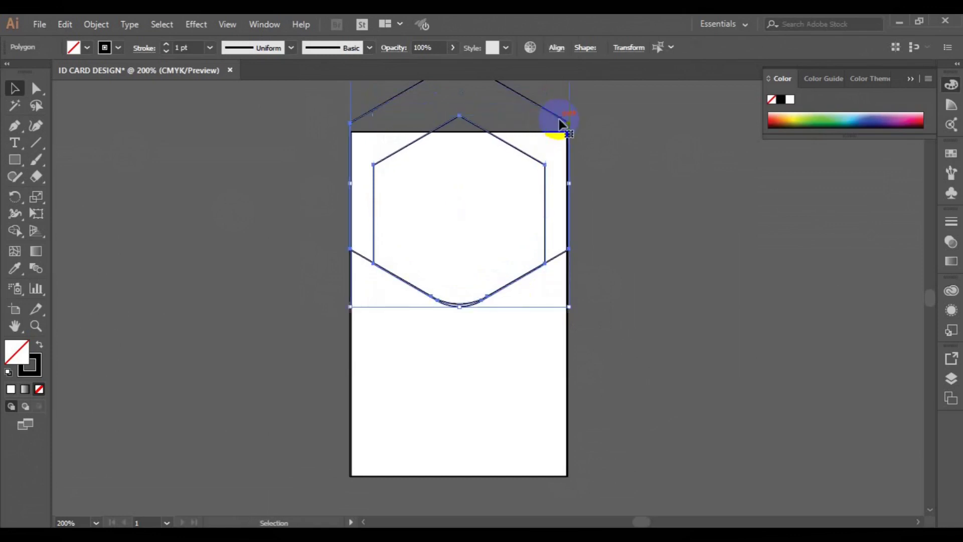
left_click(562, 52)
left_click(548, 91)
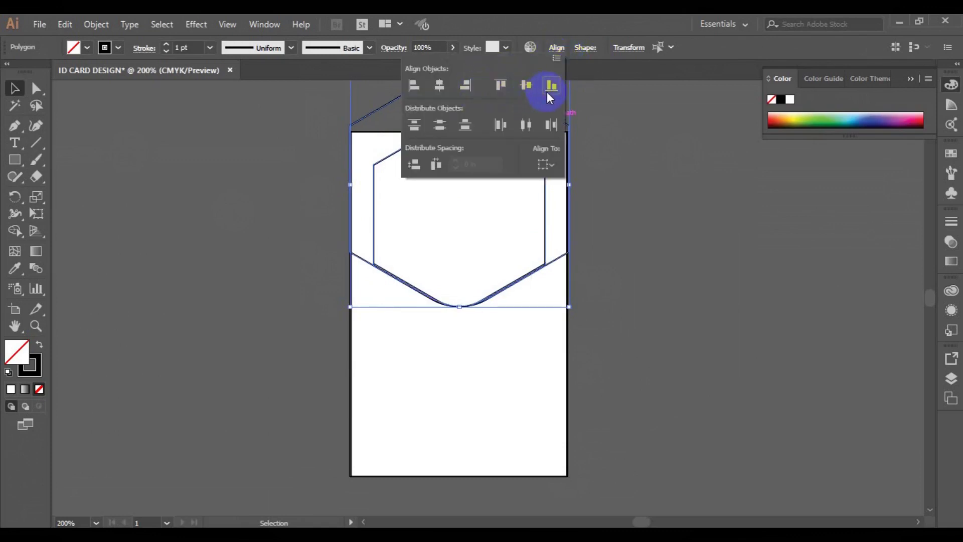
left_click(633, 172)
left_click(612, 258)
left_click(546, 262)
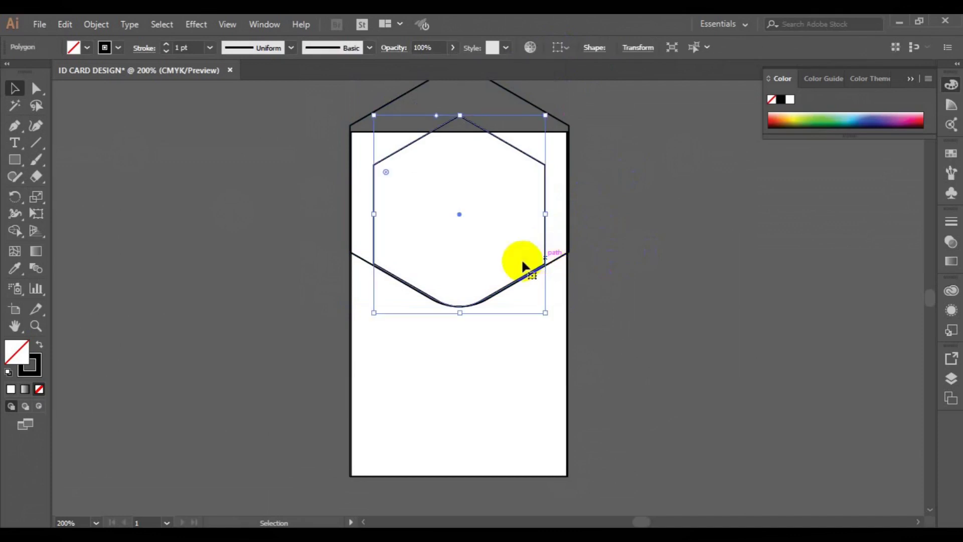
left_click(65, 24)
left_click(111, 94)
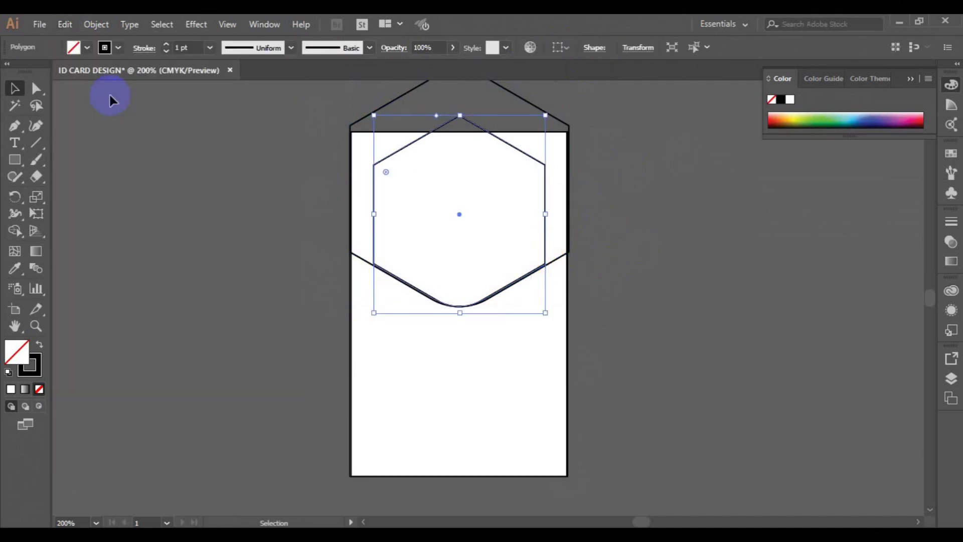
- Paste a smaller hexagon in front and remove its rounded corners
left_click(72, 26)
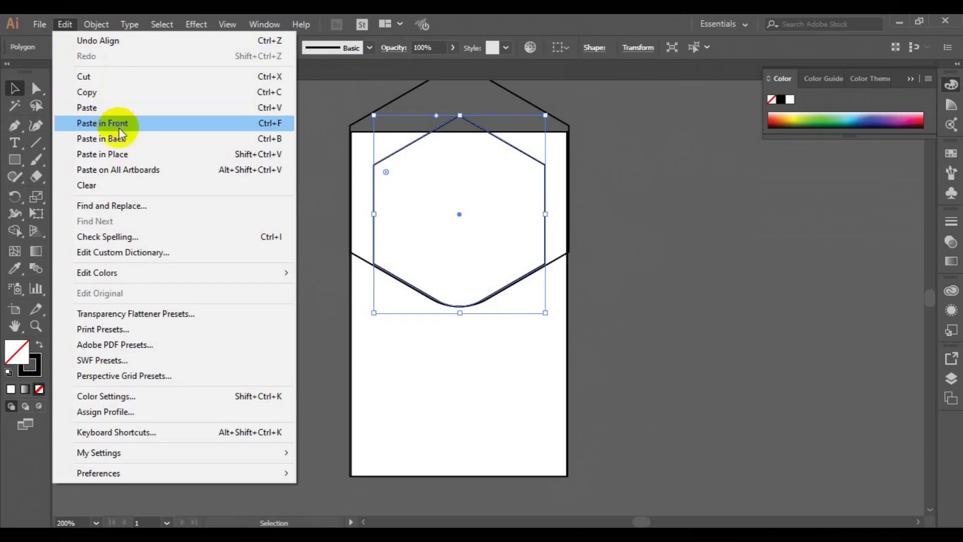
left_click(118, 124)
left_click_drag(544, 312, 518, 296)
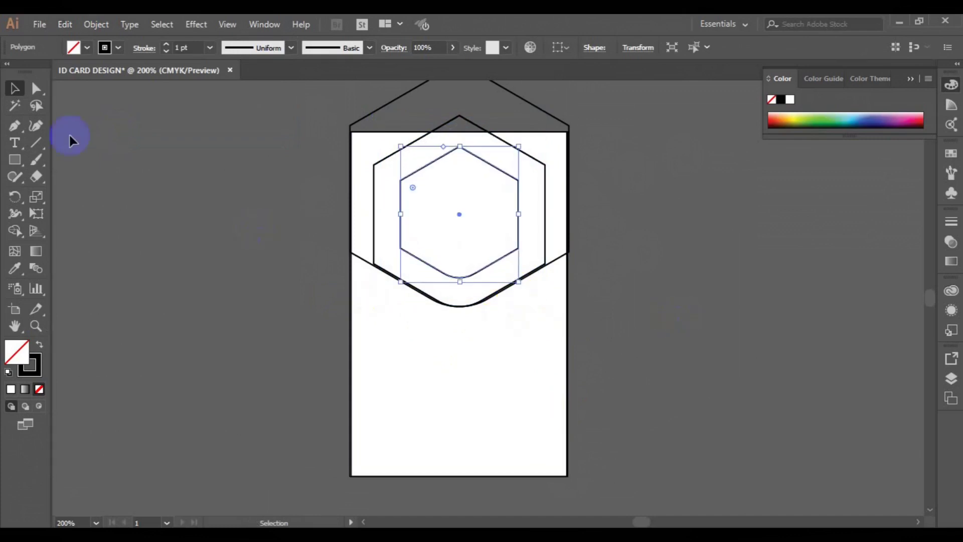
left_click(36, 88)
left_click_drag(461, 276, 458, 301)
- Paste a slightly smaller copy in place to form a double-line frame, about 1.07 × 1.24 in outer
left_click(65, 25)
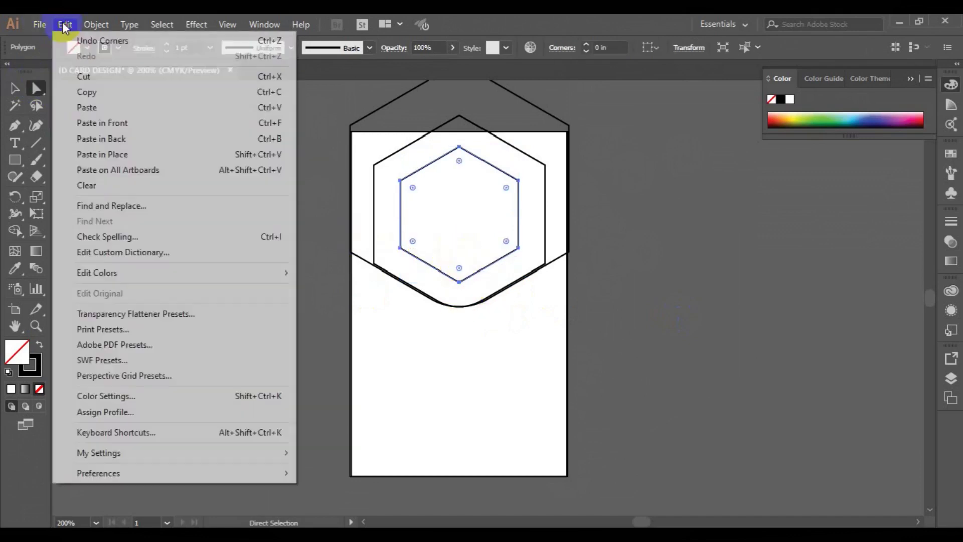
left_click(95, 93)
left_click(65, 25)
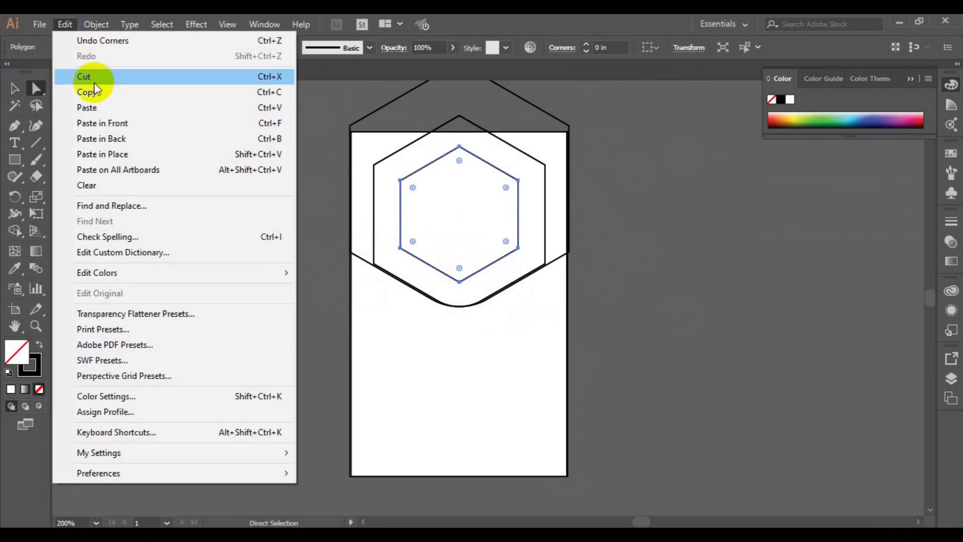
left_click(125, 153)
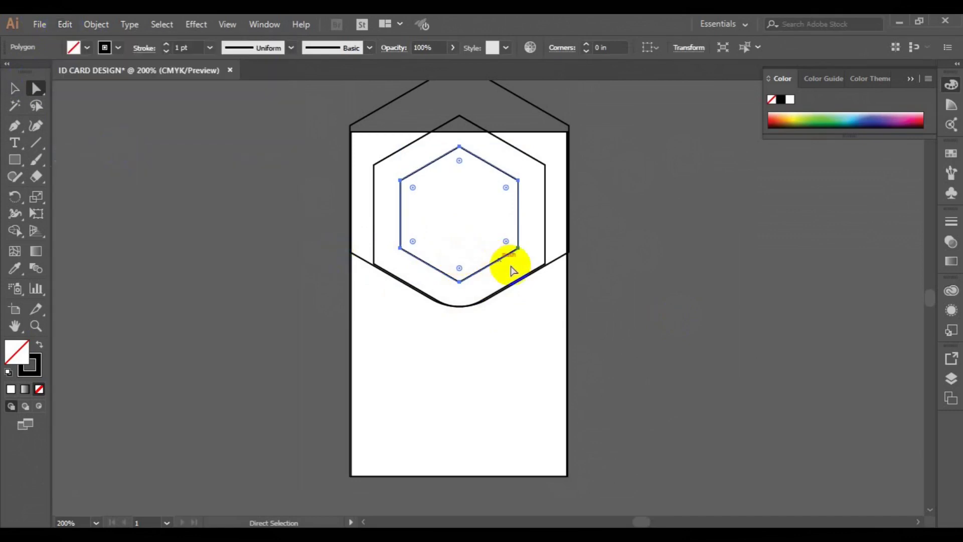
left_click(16, 90)
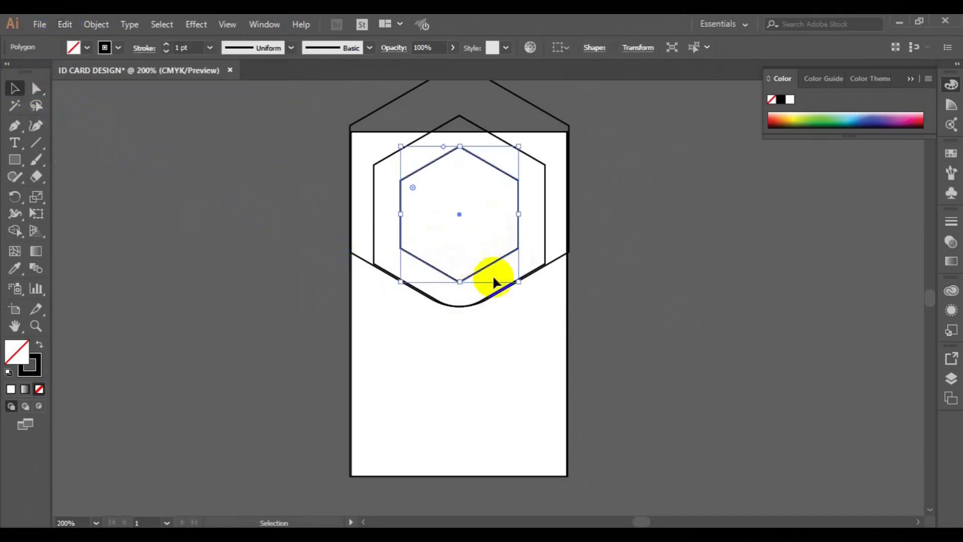
left_click_drag(518, 280, 514, 281)
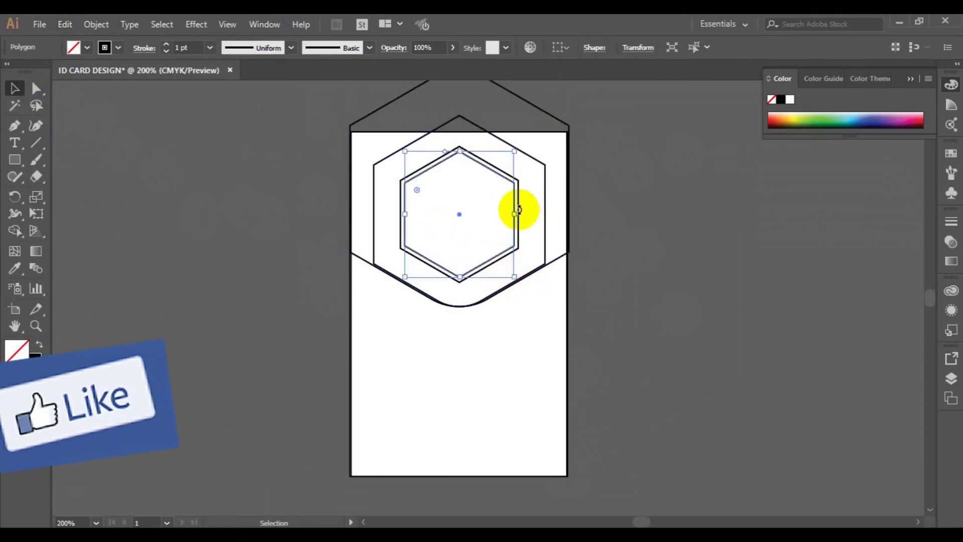
left_click(639, 299)
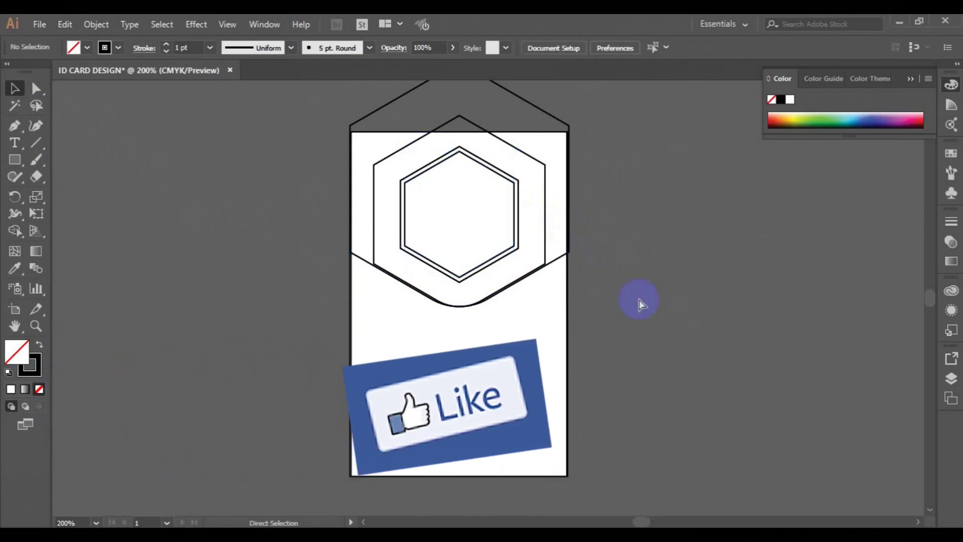
left_click(410, 95)
- Select the outer, middle and inner hexagons and nudge them slightly lower with the arrow keys
left_click(426, 133, "shift")
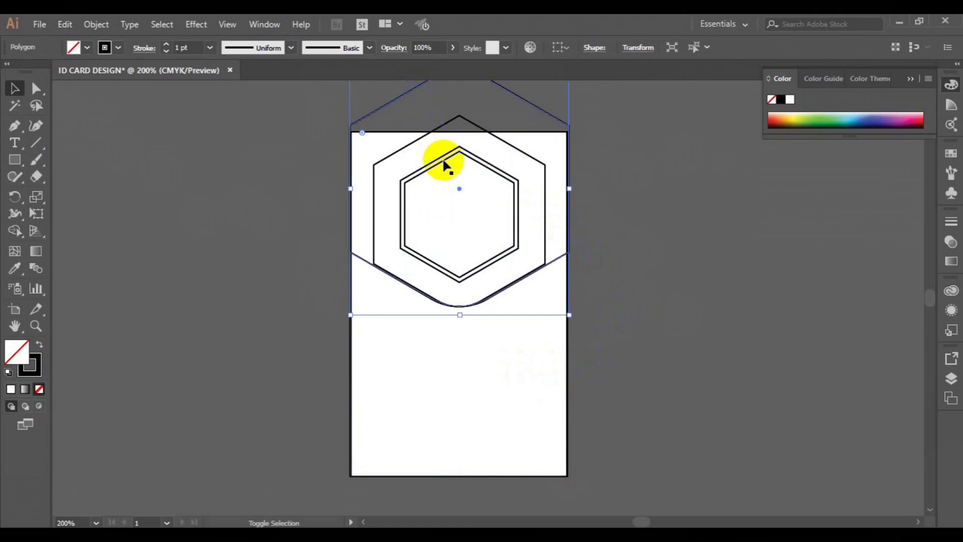
left_click(438, 168, "shift")
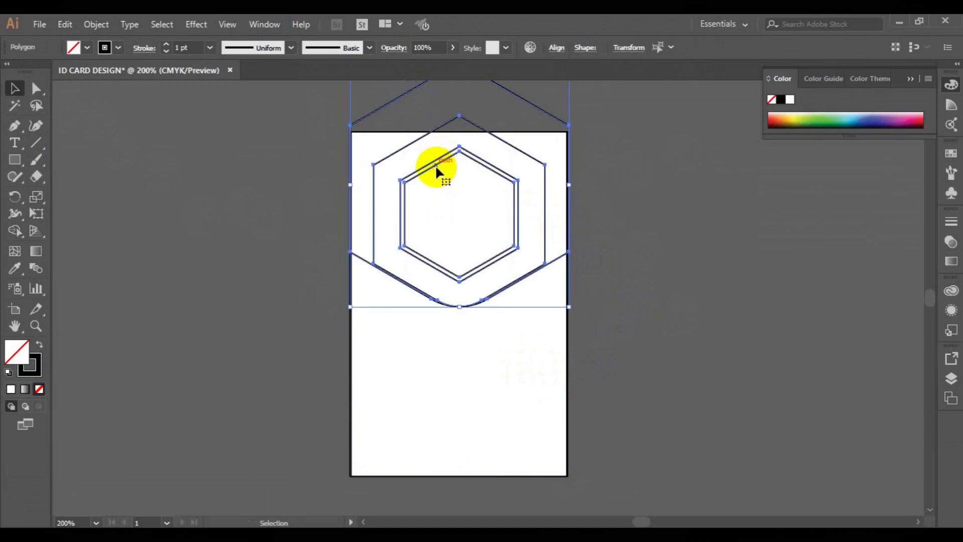
key("Down")
key("Down")
key("Down")
key("Down")
key("Down")
key("Down")
key("Down")
key("Down")
key("Down")
key("Down")
key("Down")
key("Down")
key("Down")
key("Down")
key("Down")
key("Down")
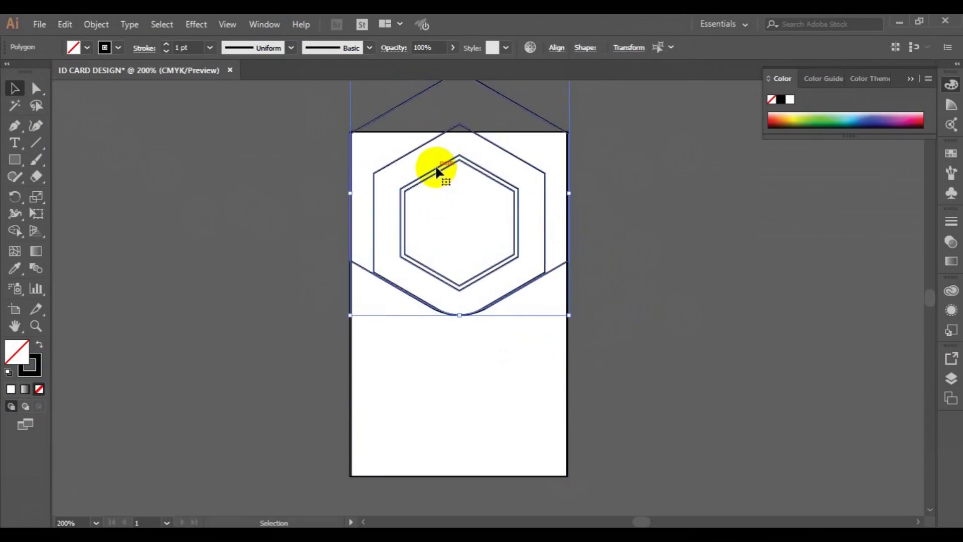
key("Down")
key("Down")
key("Down")
key("Down")
key("Down")
key("Down")
key("Down")
key("Down")
key("Down")
key("Down")
key("Down")
key("Down")
key("Down")
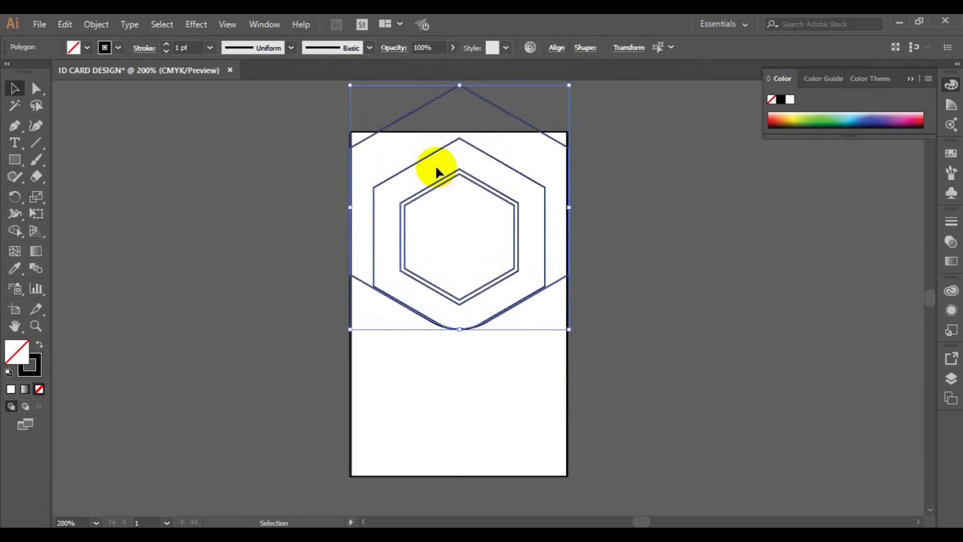
key("Down")
key("Down")
key("Down")
key("Down")
key("Down")
key("Down")
key("Down")
key("Down")
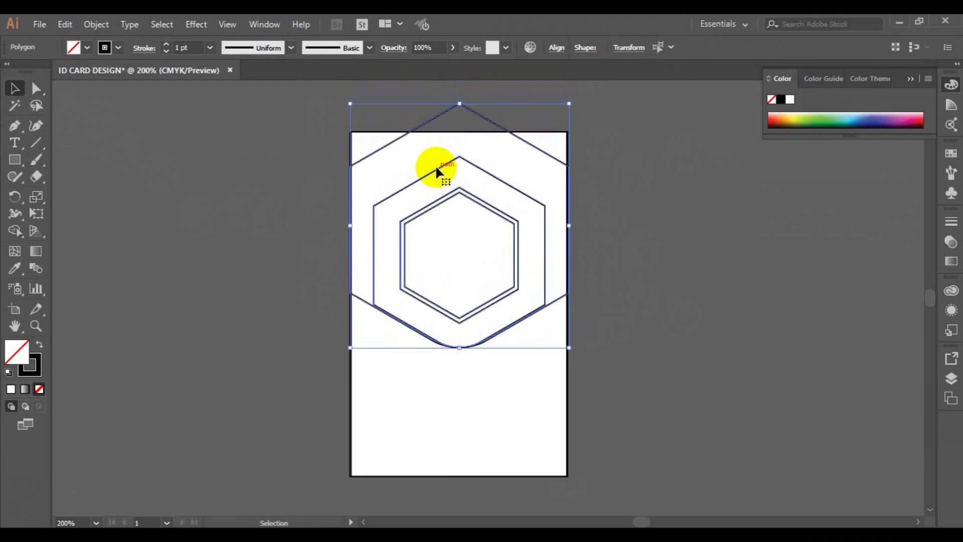
key("Down")
key("Up")
key("Up")
key("Up")
key("Up")
key("Up")
key("Up")
key("Up")
key("Up")
key("Up")
key("Up")
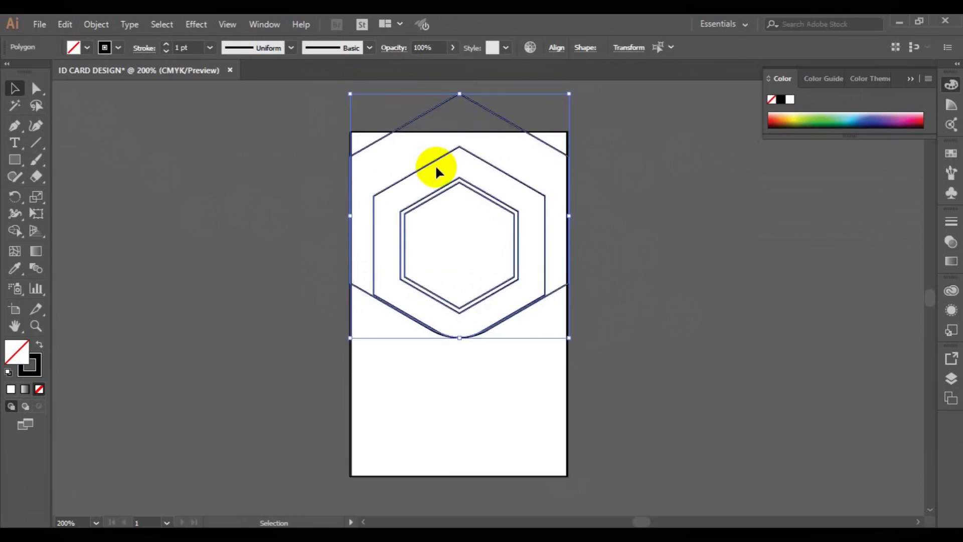
key("Up")
key("Up")
key("Up")
key("Up")
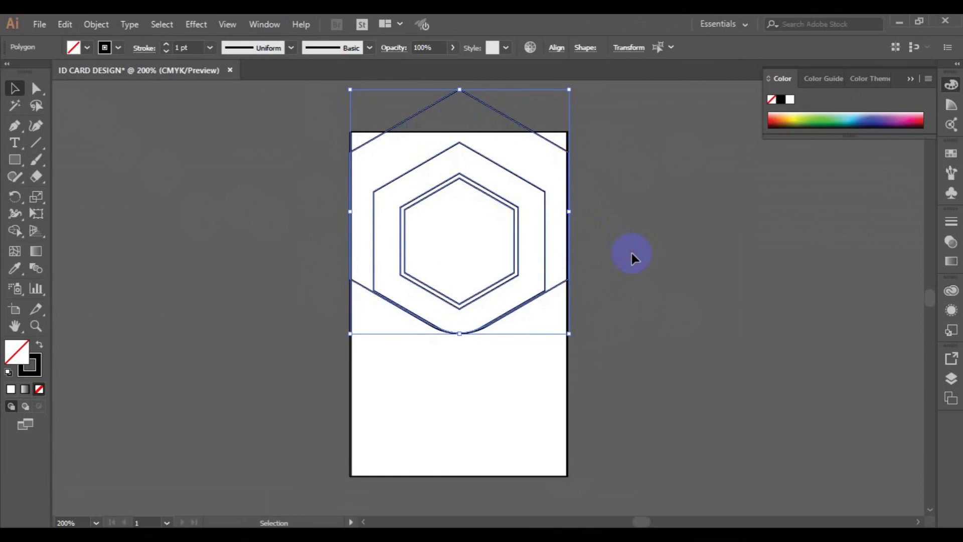
- Draw vertical lines rising from the hexagon's left and right anchors
left_click(632, 256)
left_click(15, 127)
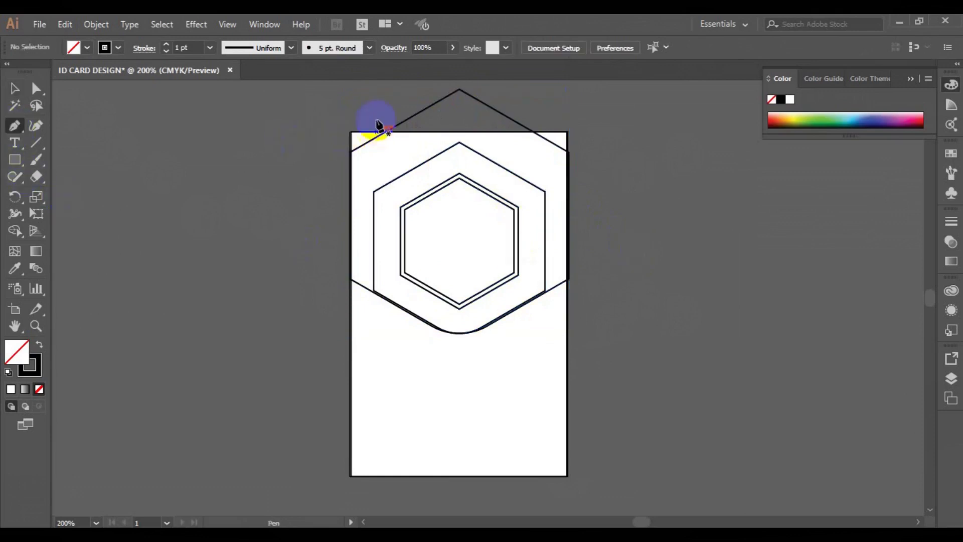
left_click(373, 193)
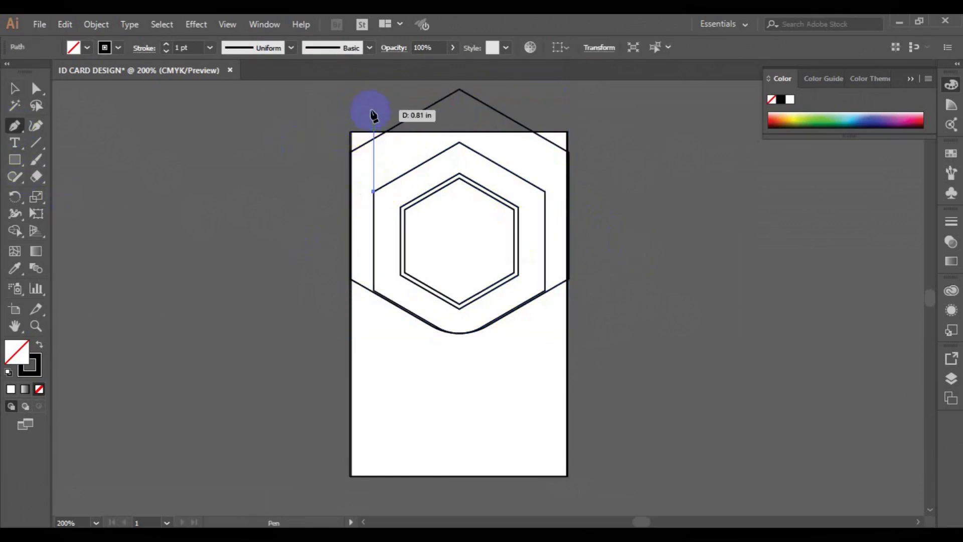
left_click(372, 110)
left_click(402, 98, "ctrl")
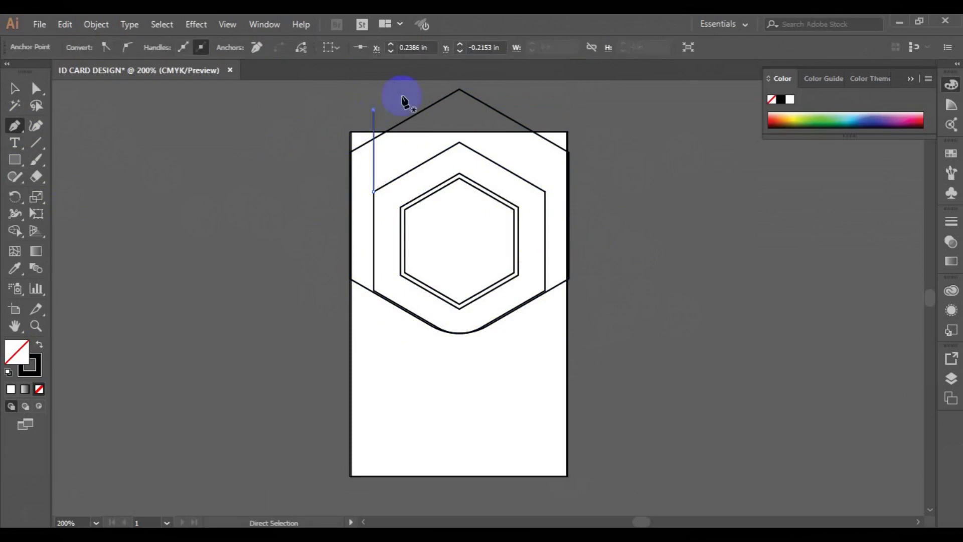
left_click(545, 193)
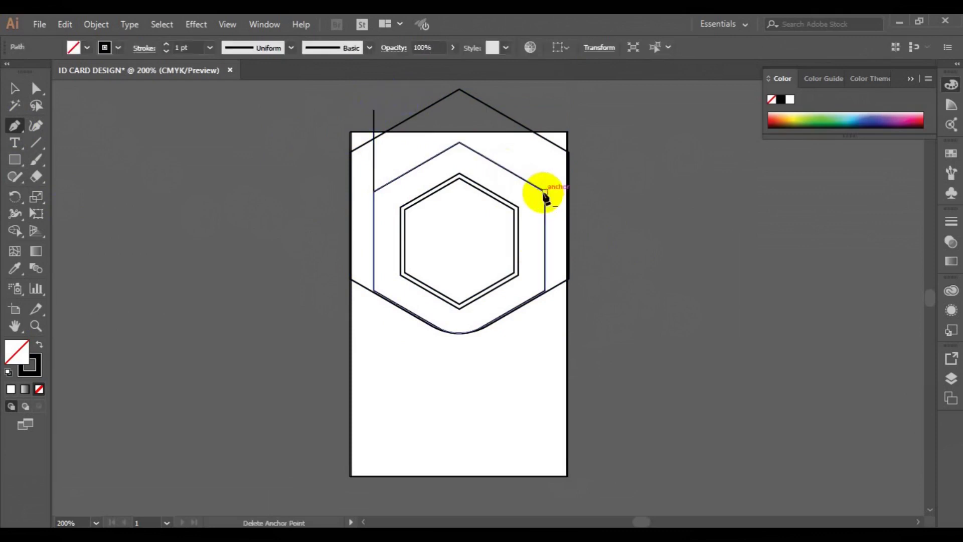
left_click(545, 113)
left_click(601, 138, "ctrl")
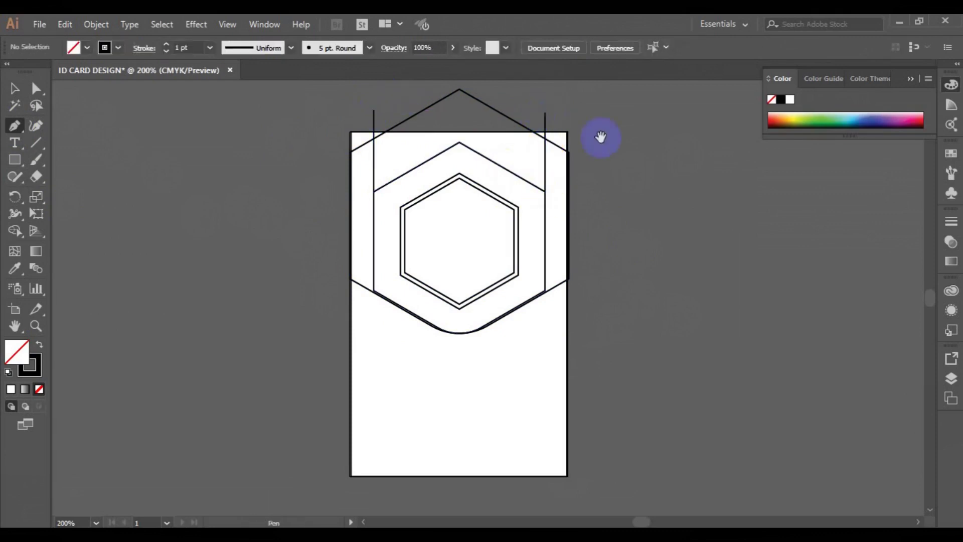
left_click(14, 94)
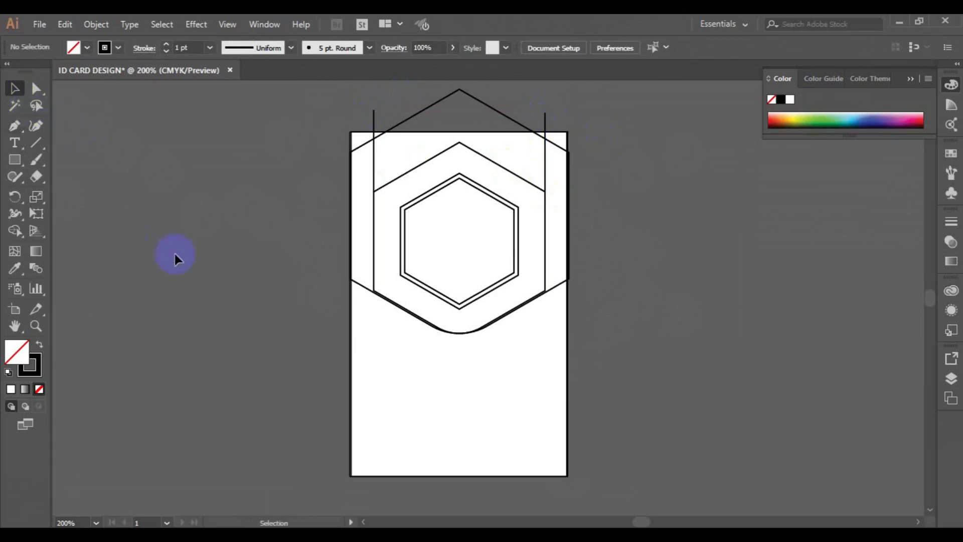
- Draw a horizontal line near the card bottom extending past both edges, then select all paths
left_click(17, 199)
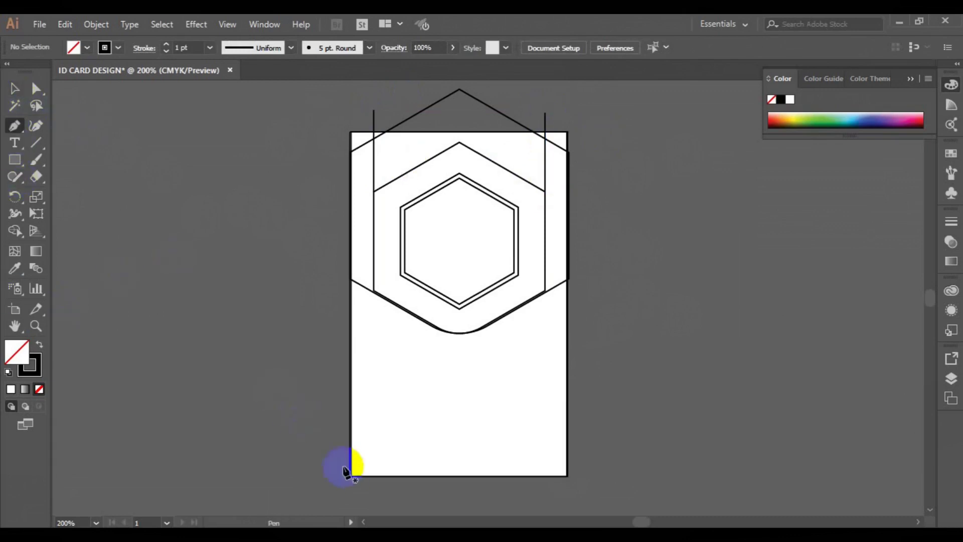
left_click(331, 451)
left_click(566, 451)
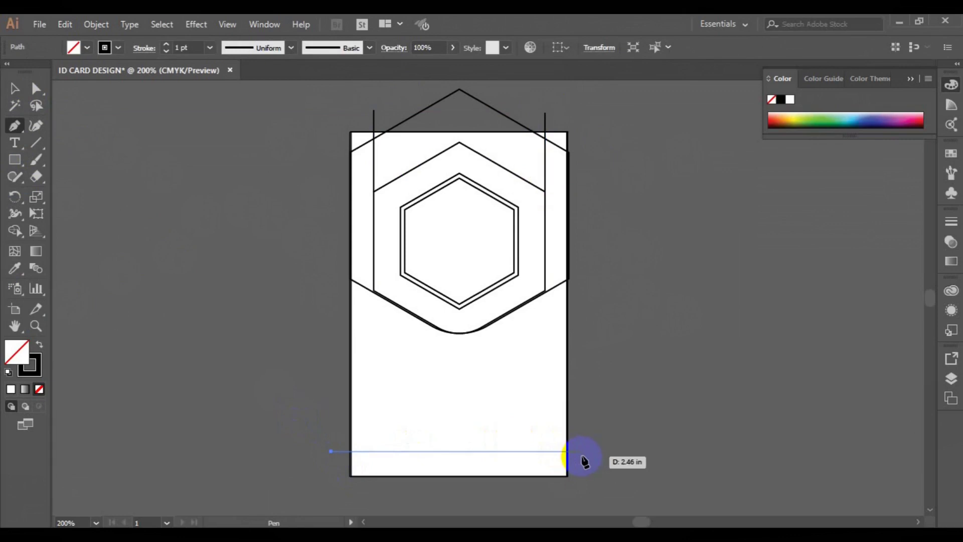
left_click(623, 465, "ctrl")
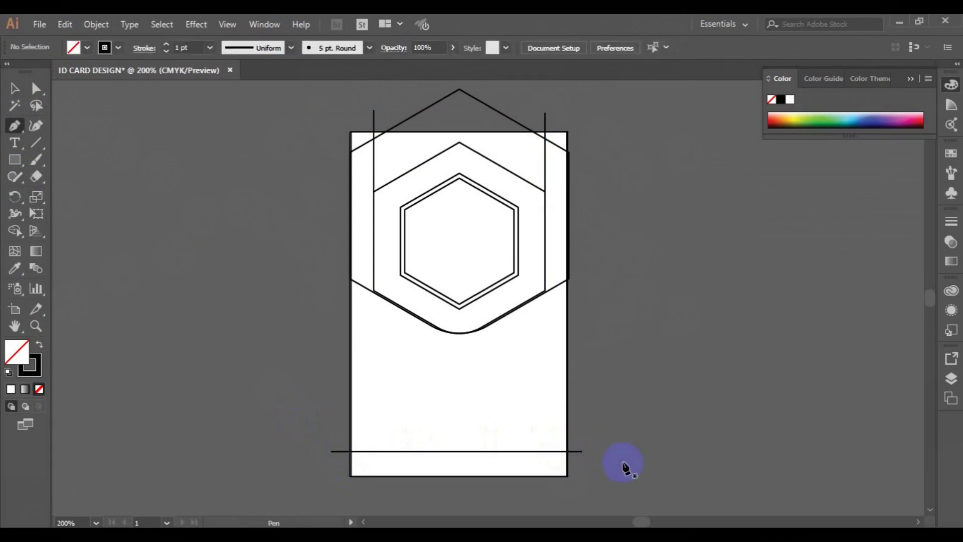
left_click_drag(278, 131, 651, 457)
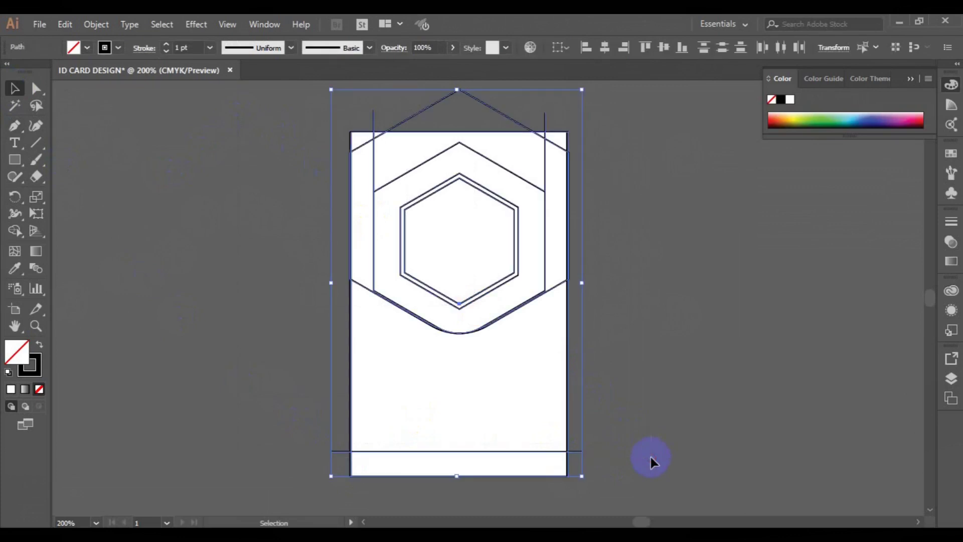
- With Shape Builder, black fill and no stroke, merge the band around the hexagon into black
left_click(14, 230)
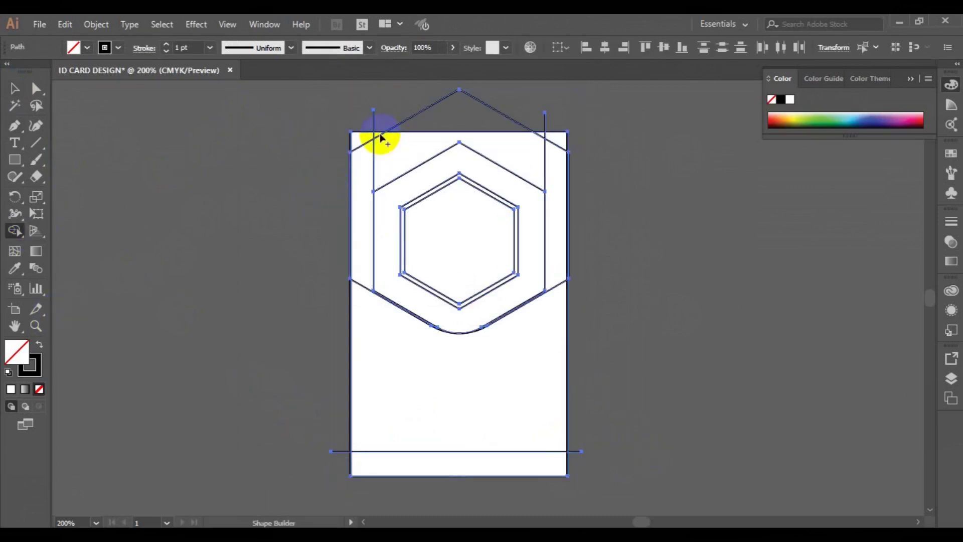
left_click(84, 48)
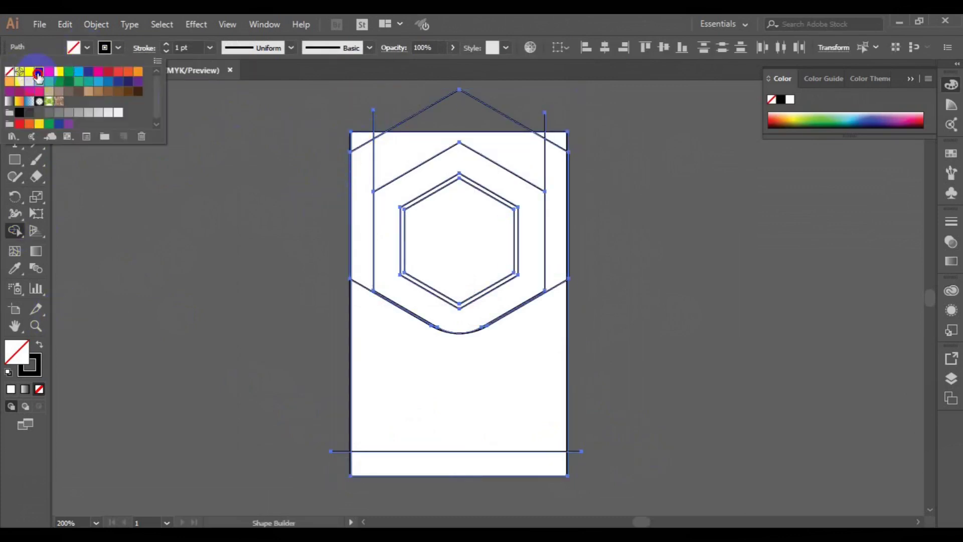
left_click(38, 76)
left_click(118, 48)
left_click(9, 71)
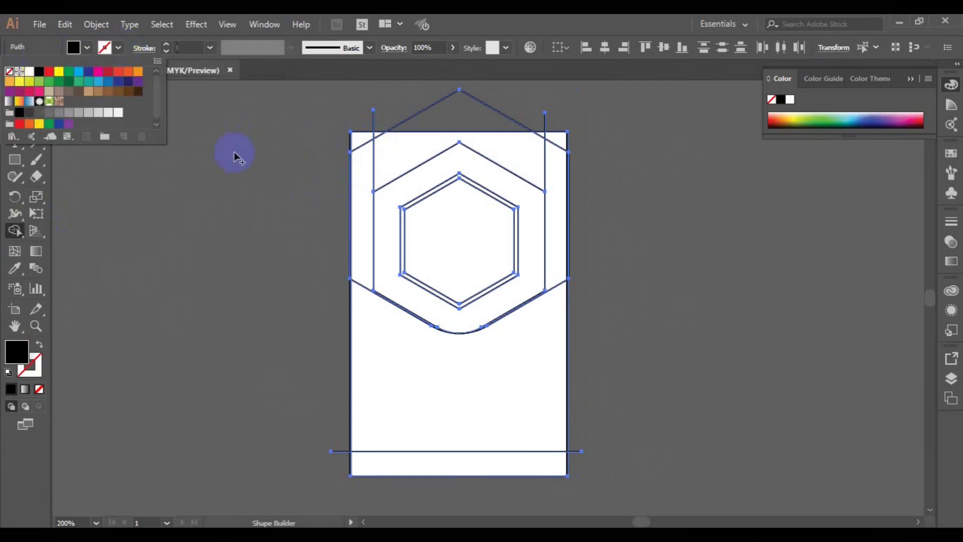
left_click(382, 142)
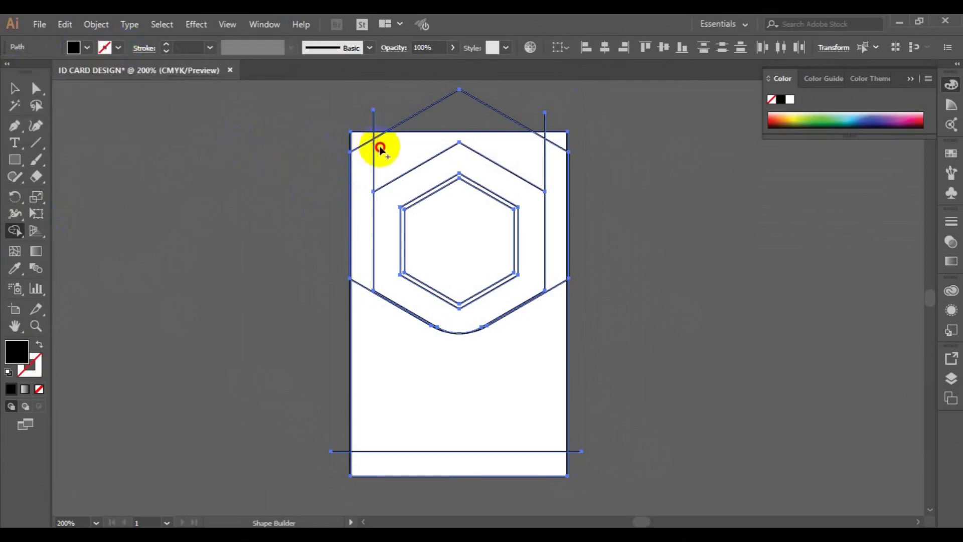
left_click(380, 133)
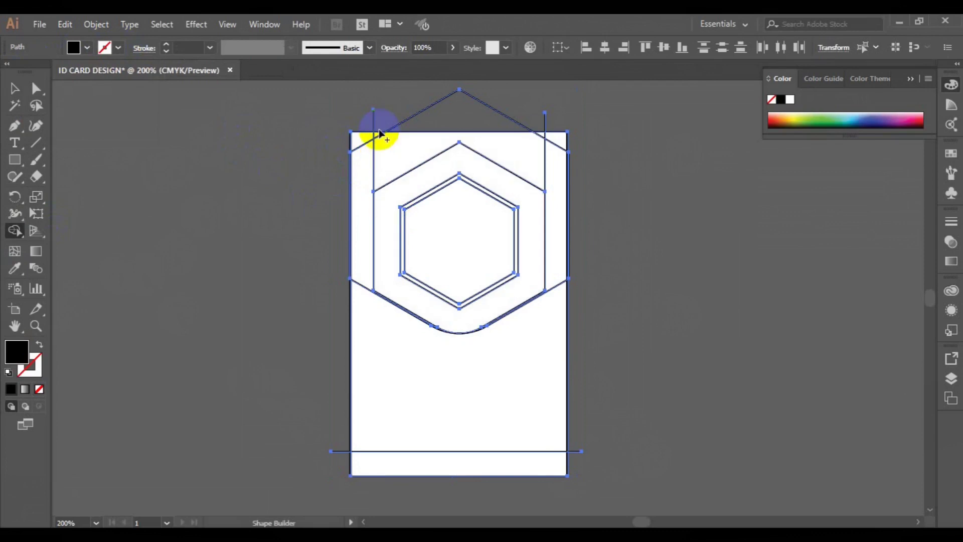
left_click_drag(380, 135, 390, 187)
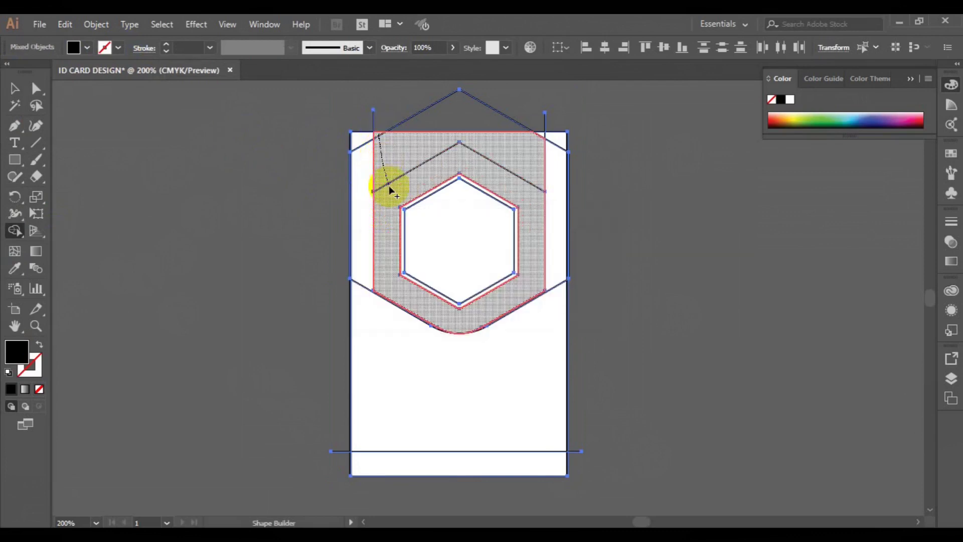
left_click(540, 146)
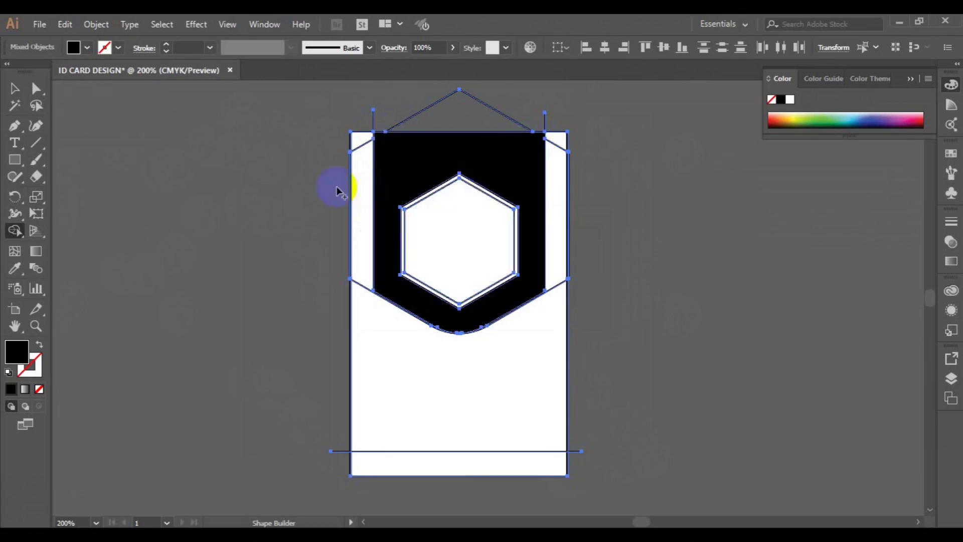
- Merge the top corner pieces into white left and right side strips
left_click(87, 47)
left_click(29, 71)
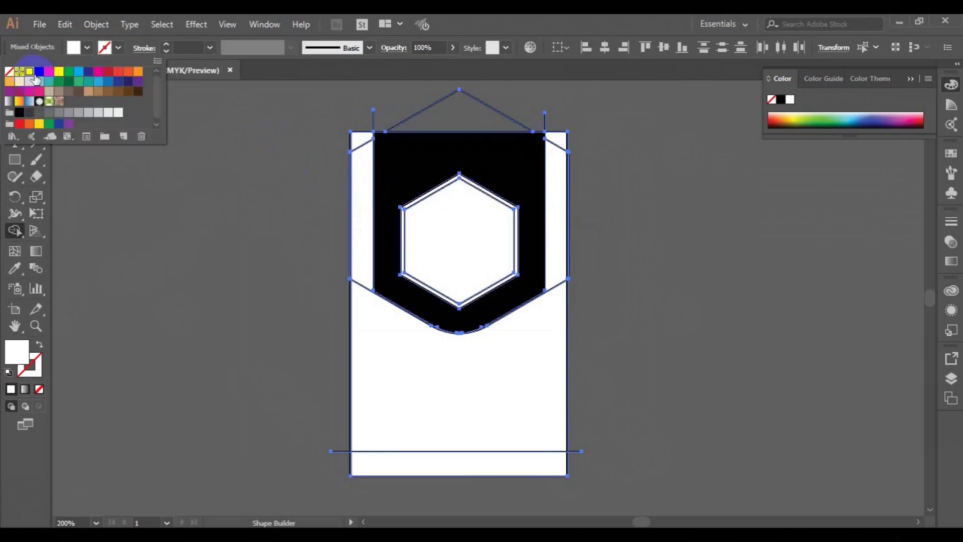
left_click(363, 146)
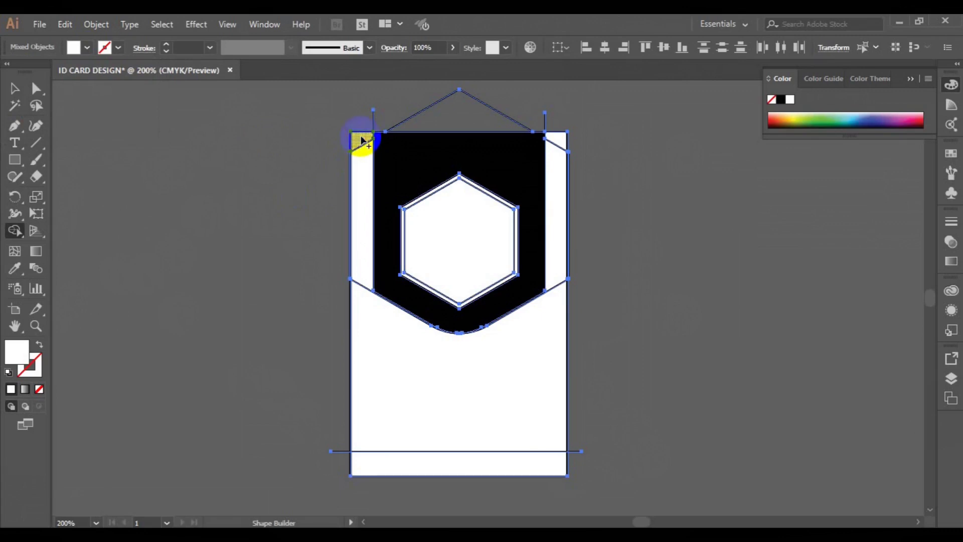
left_click(364, 164)
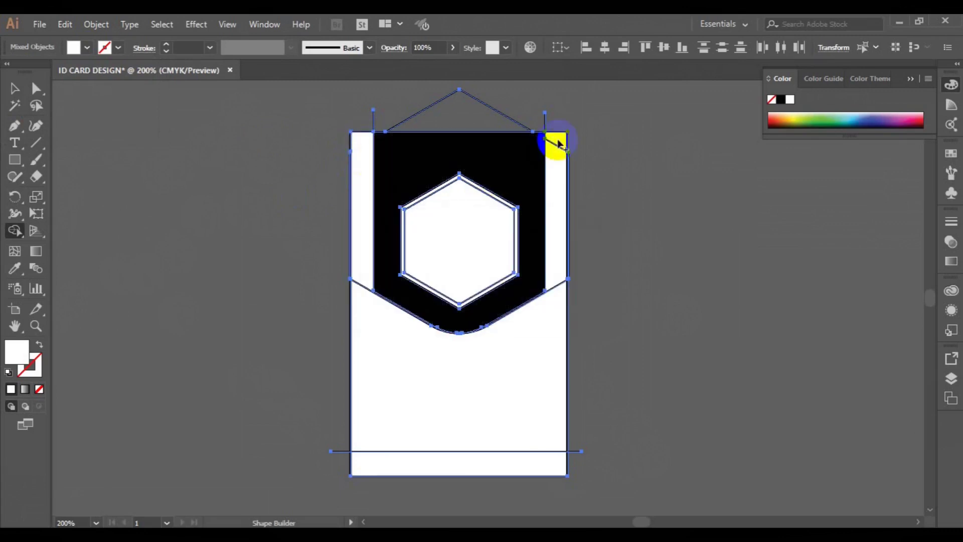
left_click(557, 172)
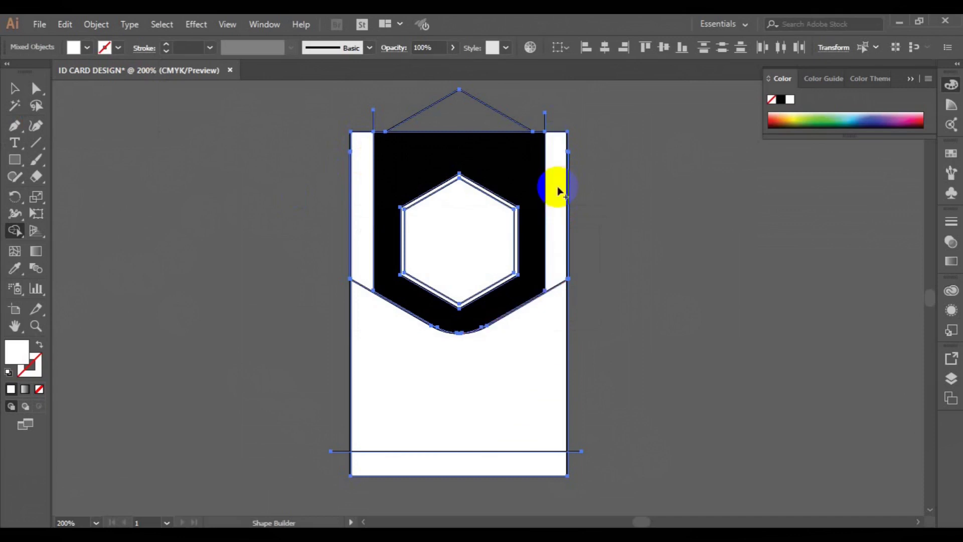
- Fill the lower card area light grey and the bottom strip black
left_click(87, 48)
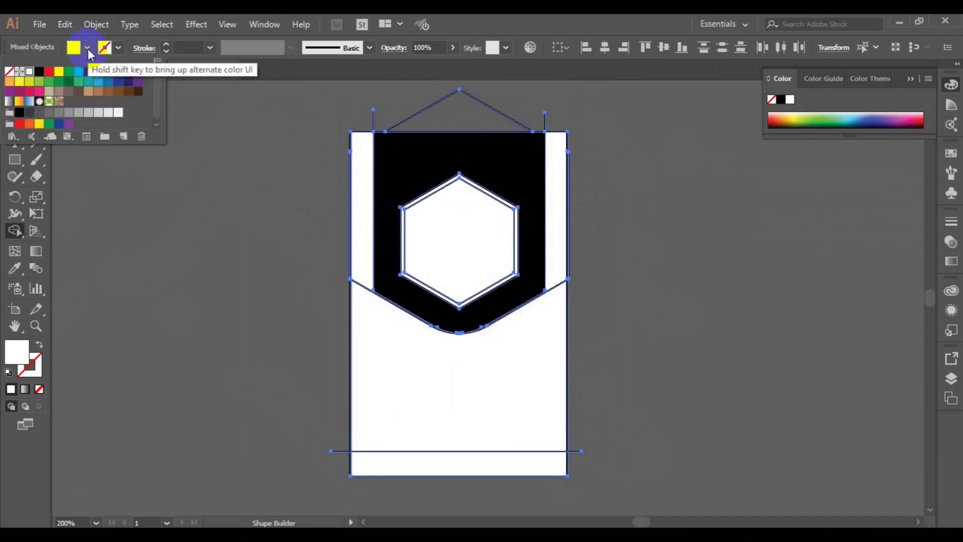
left_click(99, 113)
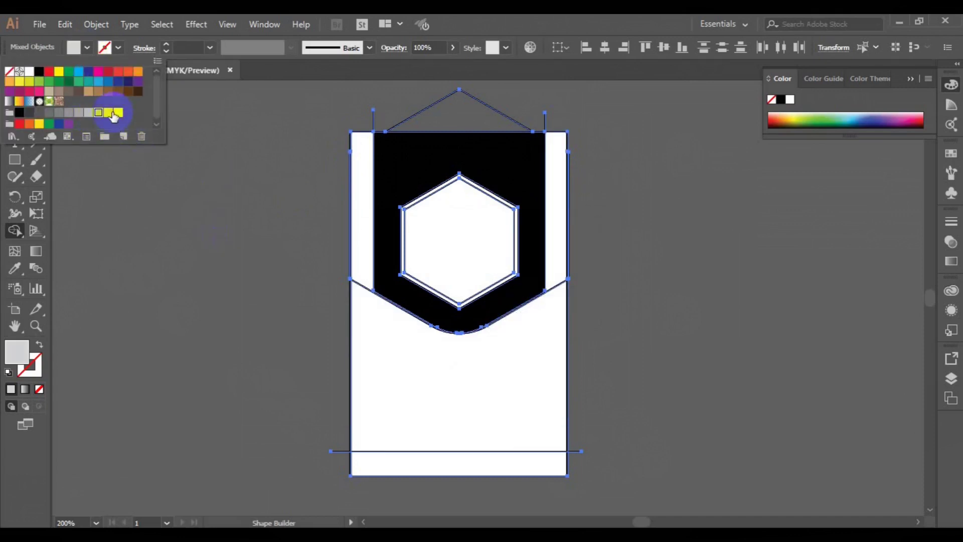
left_click(401, 386)
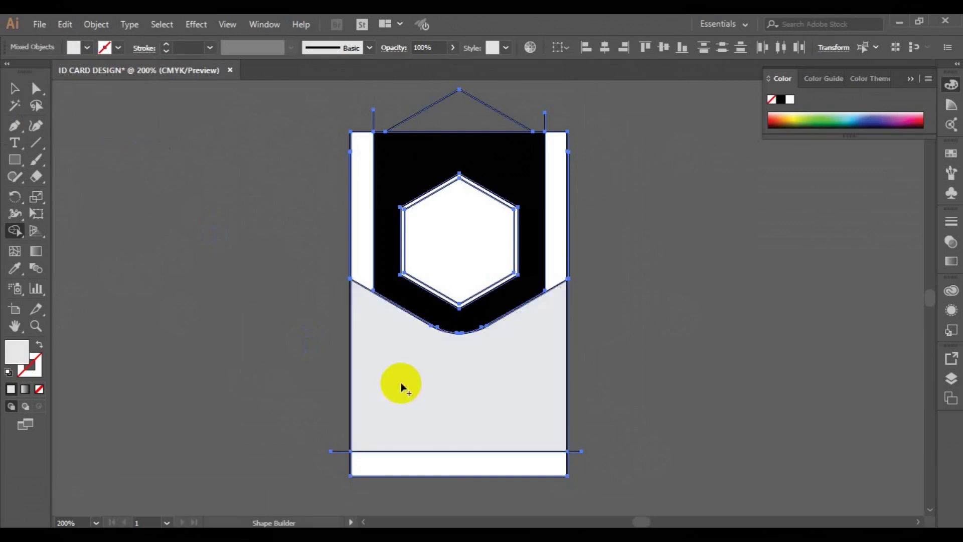
left_click(87, 47)
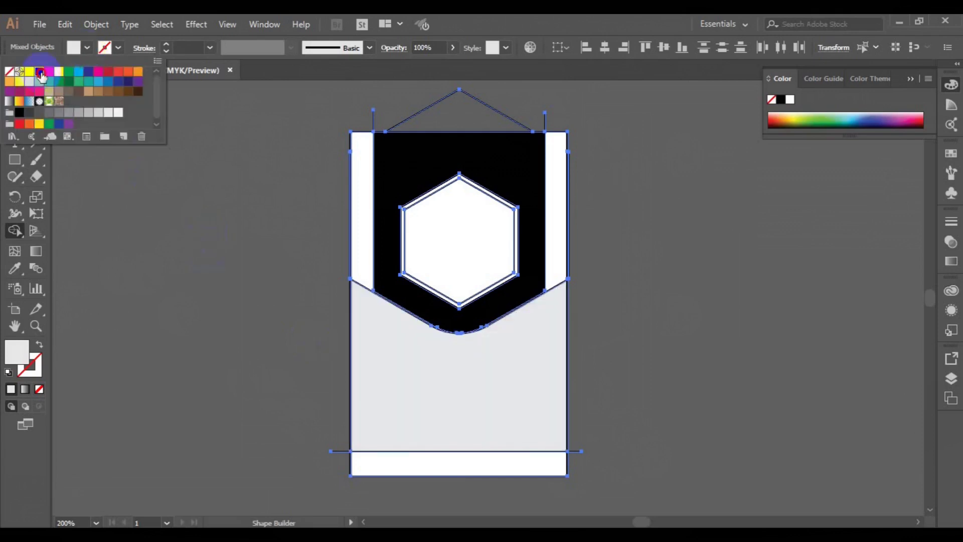
left_click(39, 71)
left_click(409, 463)
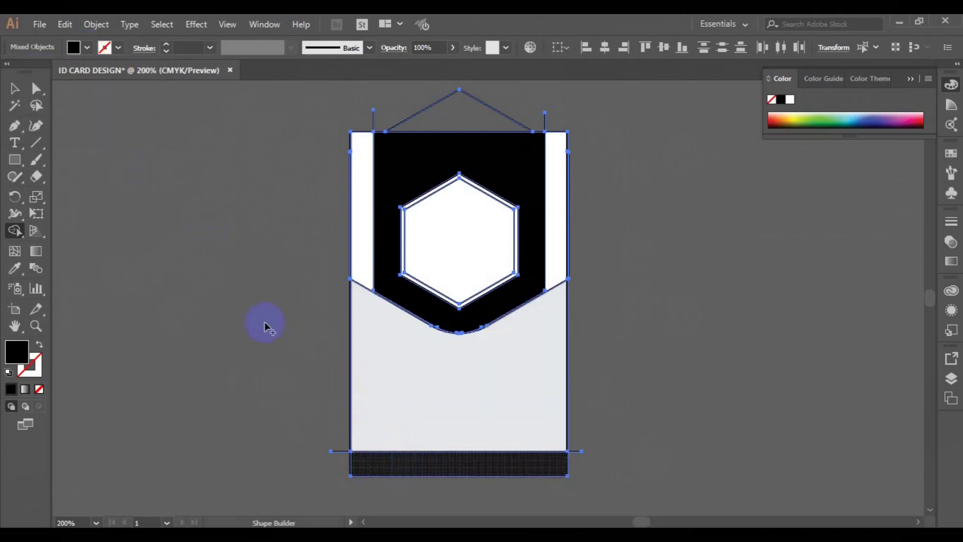
left_click(15, 89)
- Delete the stray triangle above the card and the short leftover lines at top-left, top-right and bottom-left
left_click(228, 165)
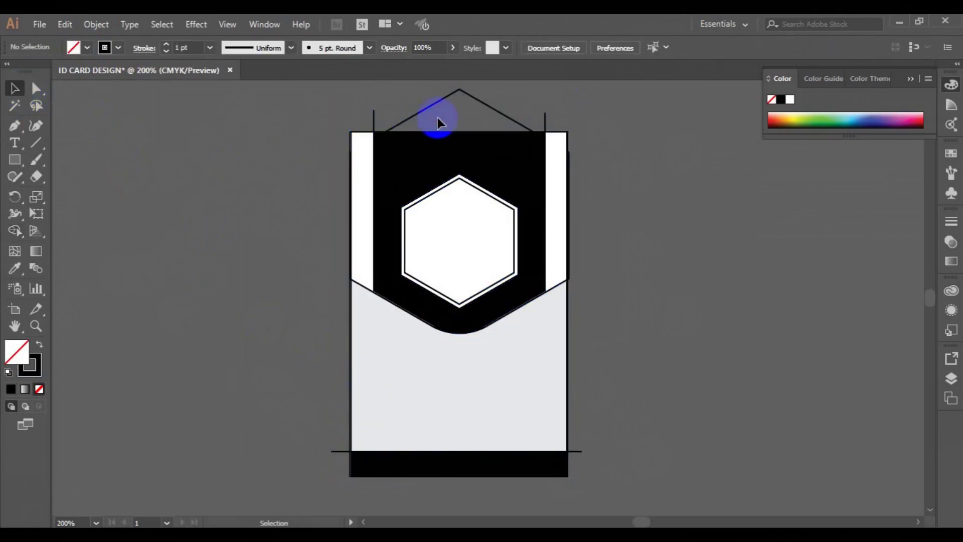
left_click(432, 108)
key("Delete")
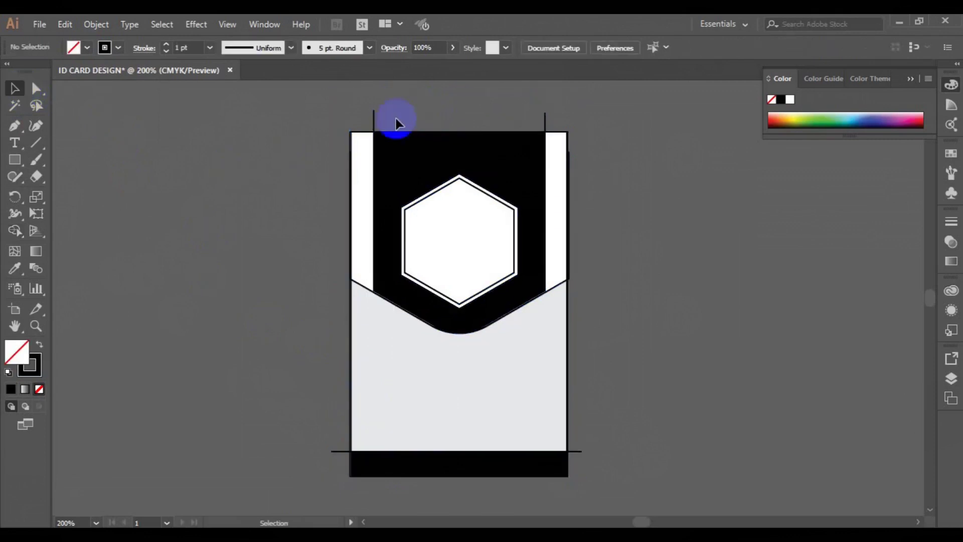
left_click(375, 122)
key("Delete")
left_click(547, 123)
key("Delete")
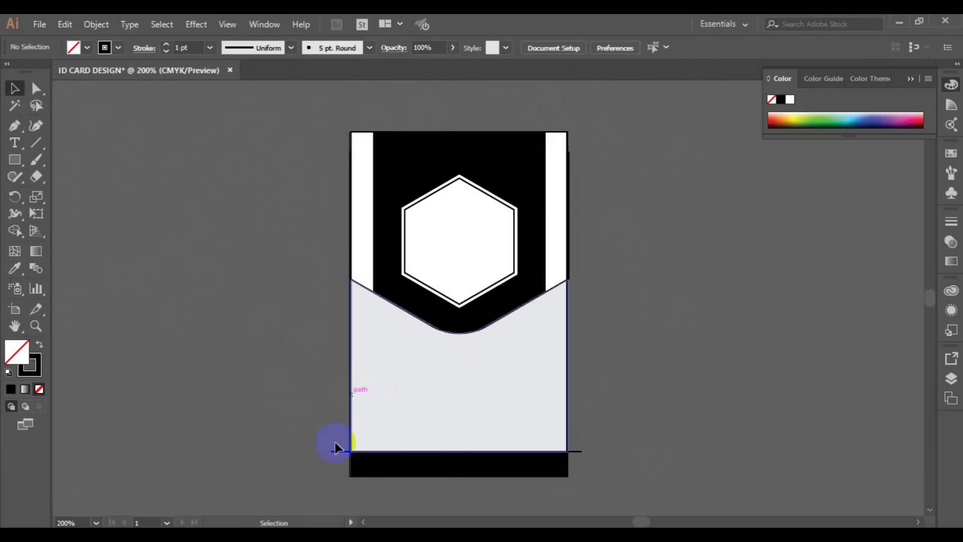
left_click(341, 453)
key("Delete")
- Remove the light grey lower shape's stroke and delete the leftover line by the lower-right corner
left_click(351, 444)
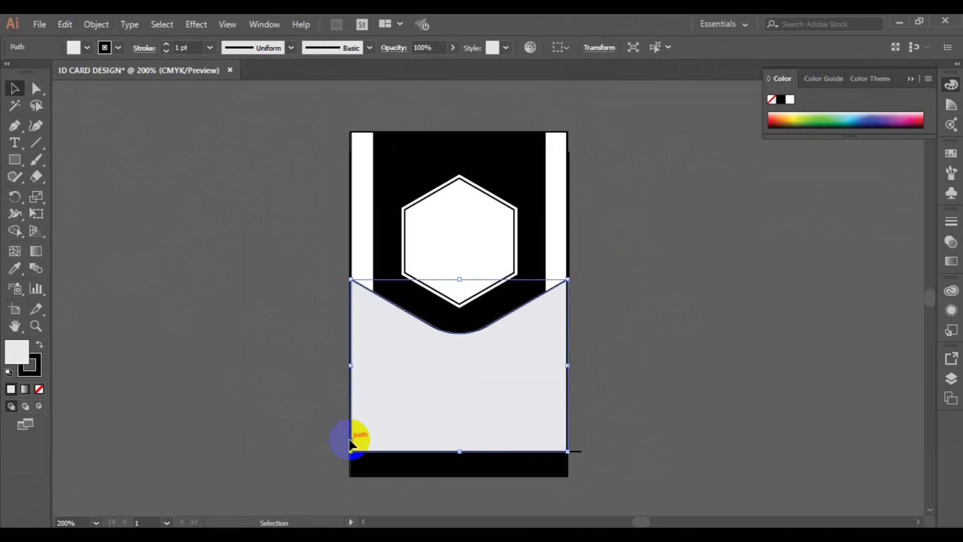
left_click(119, 48)
left_click(9, 73)
left_click(307, 262)
left_click(580, 454)
key("Delete")
- Set the stroke to None on both the right and left halves of the black chevron band
left_click(569, 281)
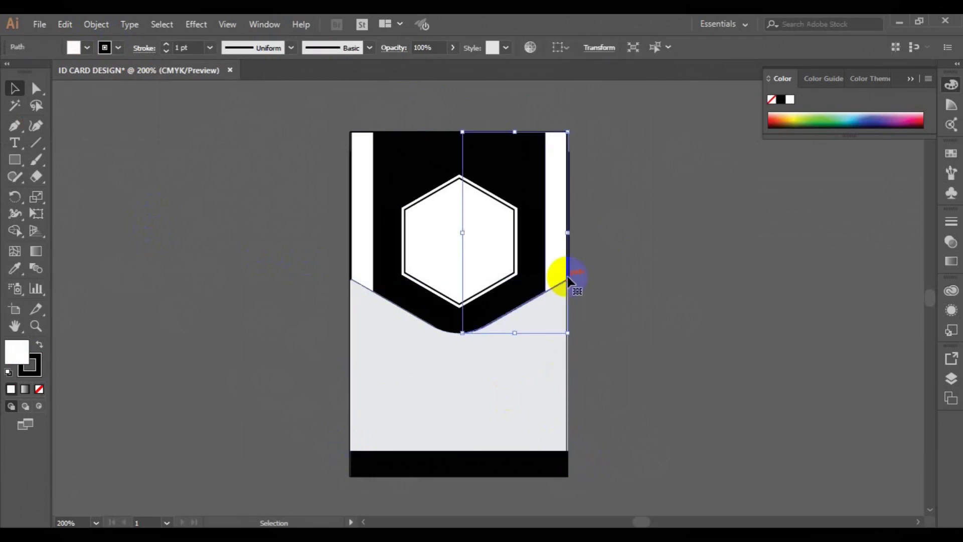
left_click(119, 49)
left_click(9, 73)
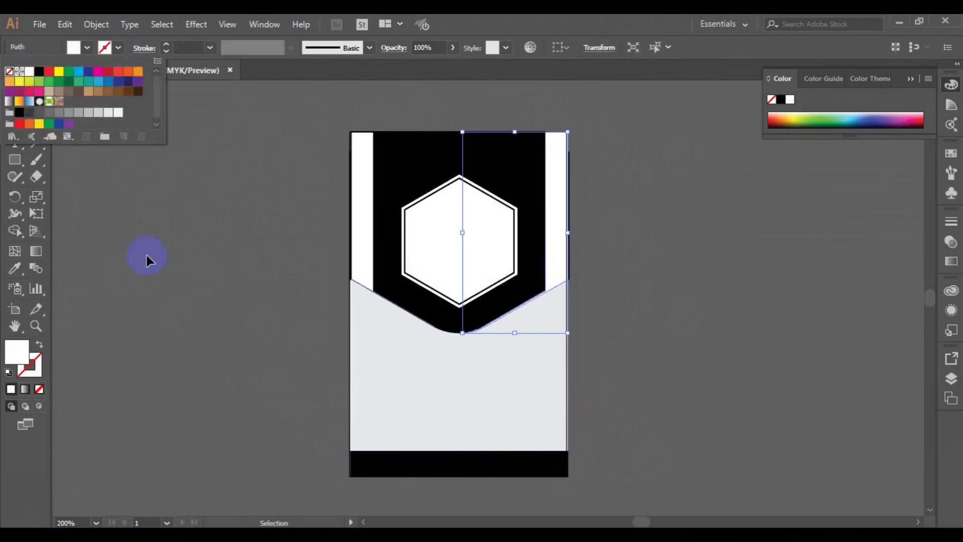
left_click(348, 261)
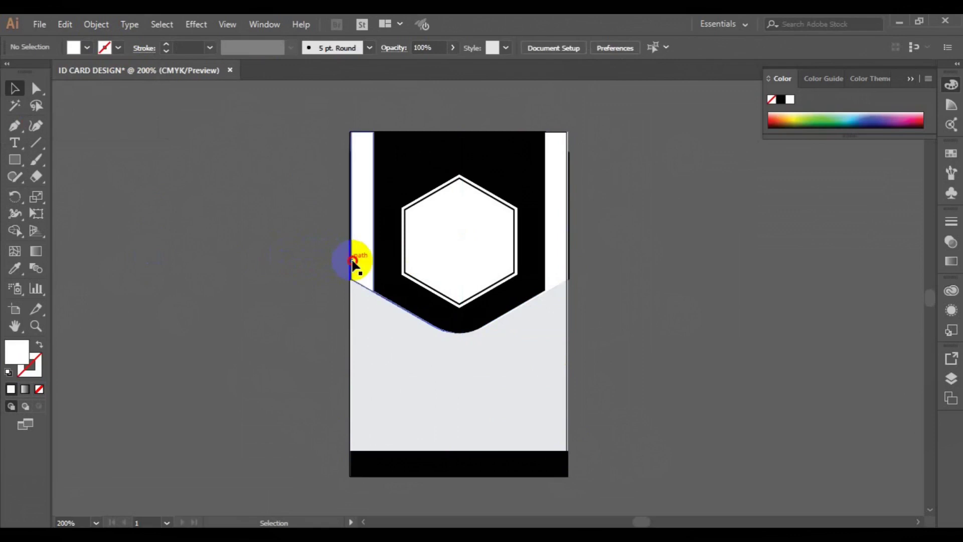
left_click(352, 261)
left_click(105, 47)
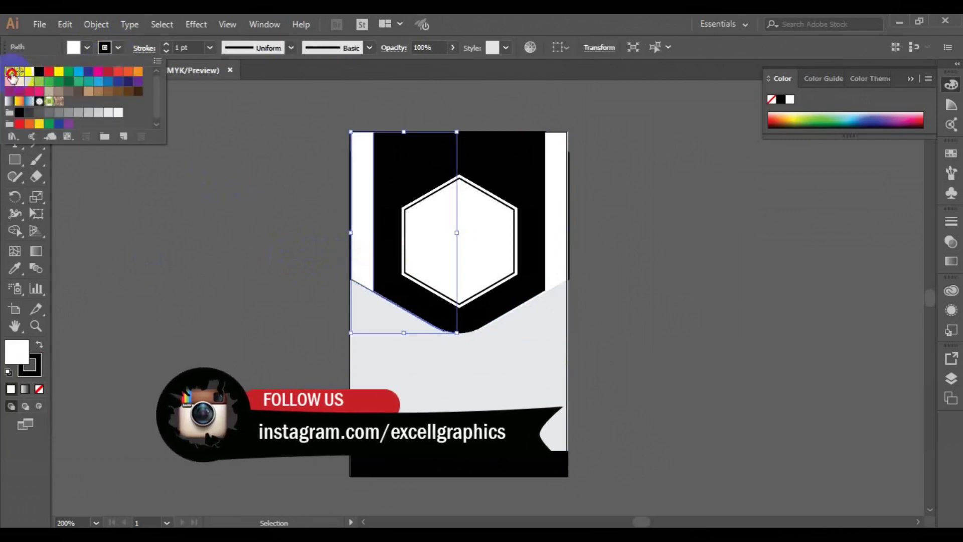
left_click(10, 72)
left_click(192, 284)
left_click(228, 227)
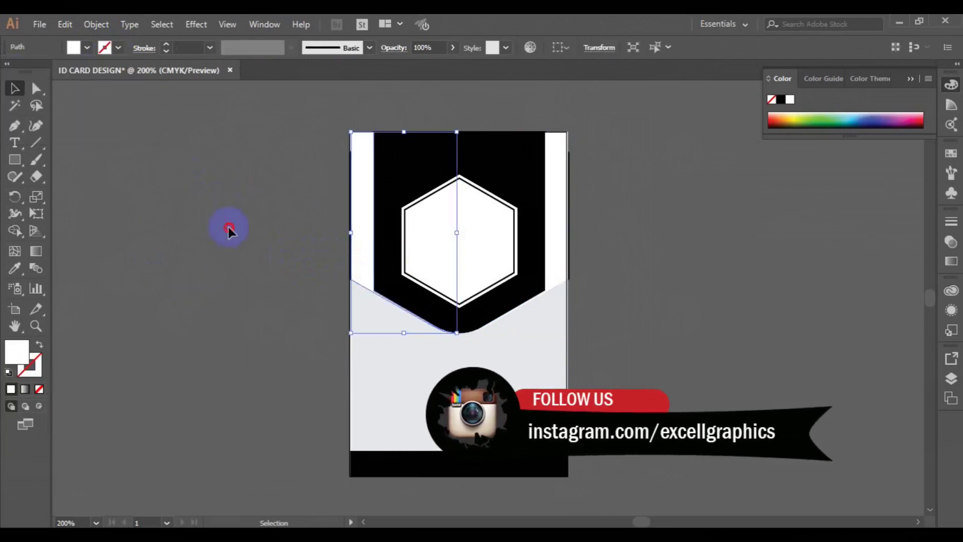
- Delete the stray thin line along the card's right edge
left_click(350, 265)
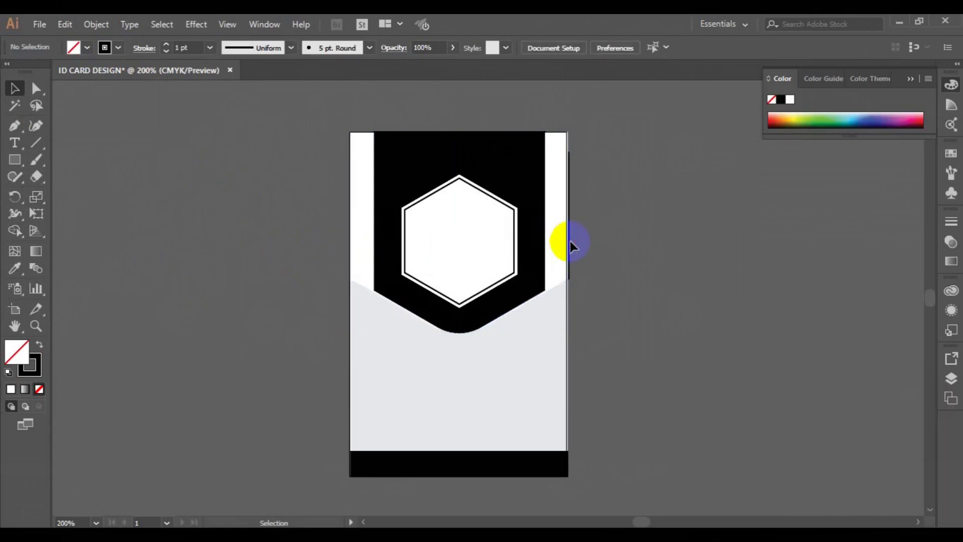
left_click(571, 155)
key("Delete")
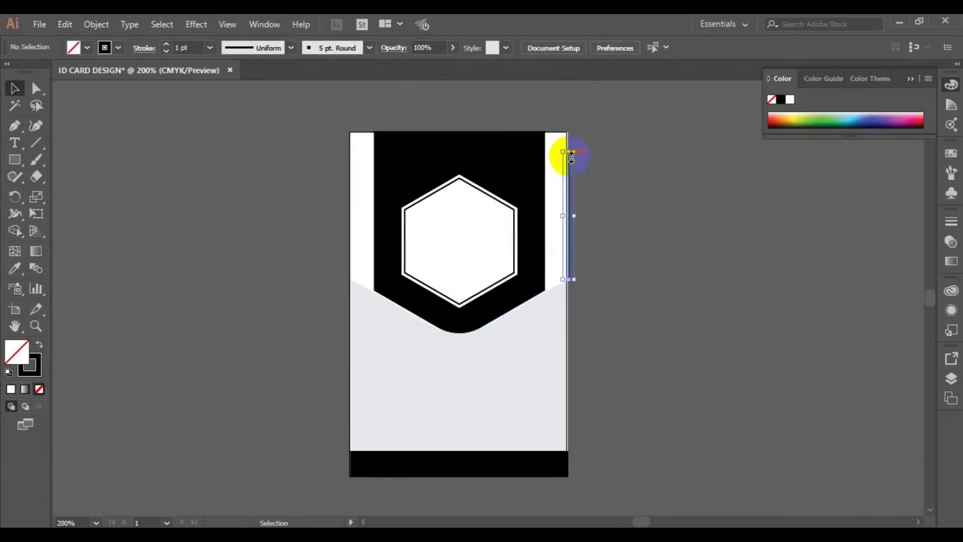
left_click(564, 299)
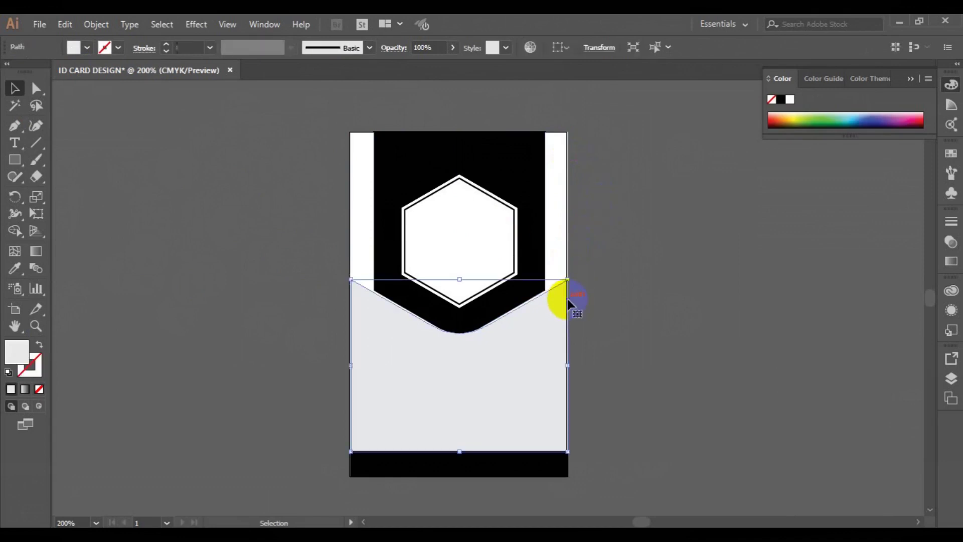
left_click(567, 147)
left_click(618, 199)
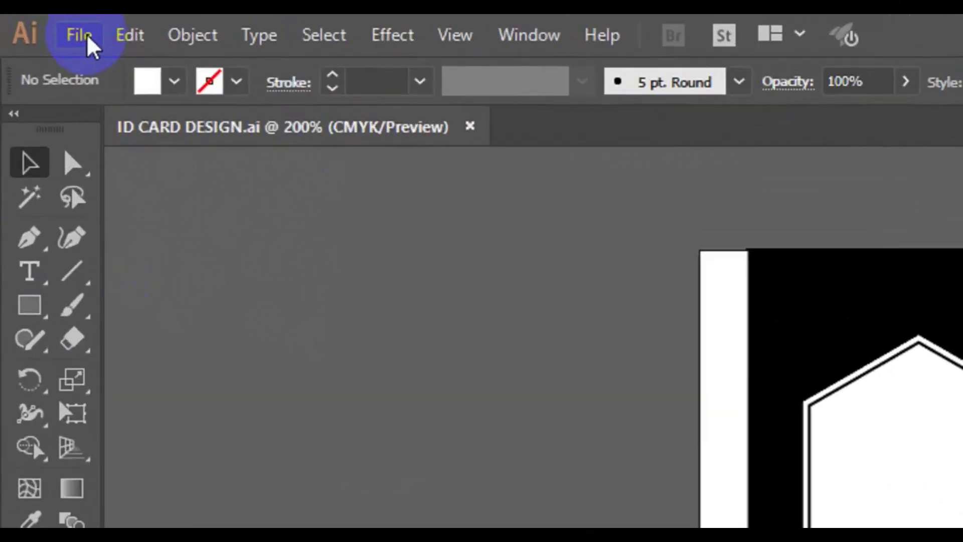
- Start File > Place and open the freepik stockpoto folder
left_click(40, 24)
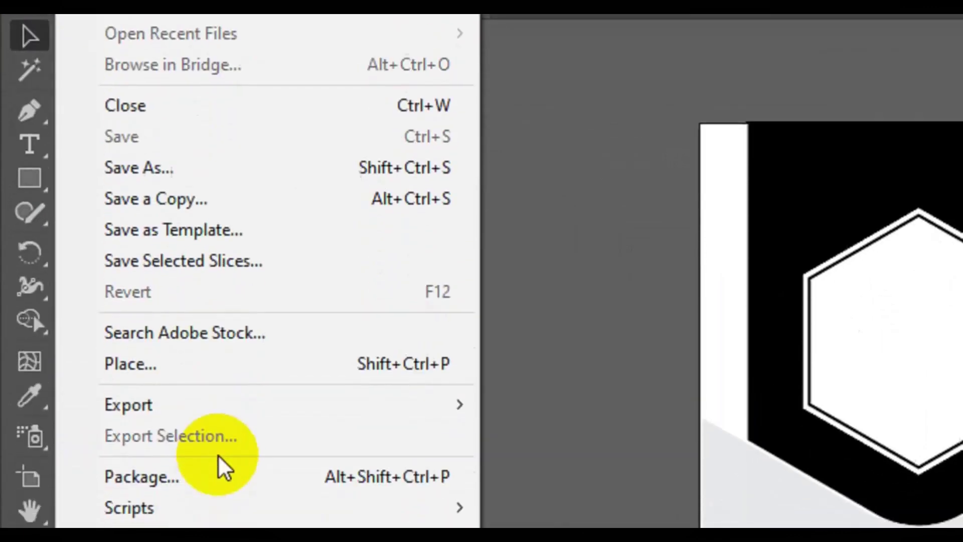
left_click(224, 386)
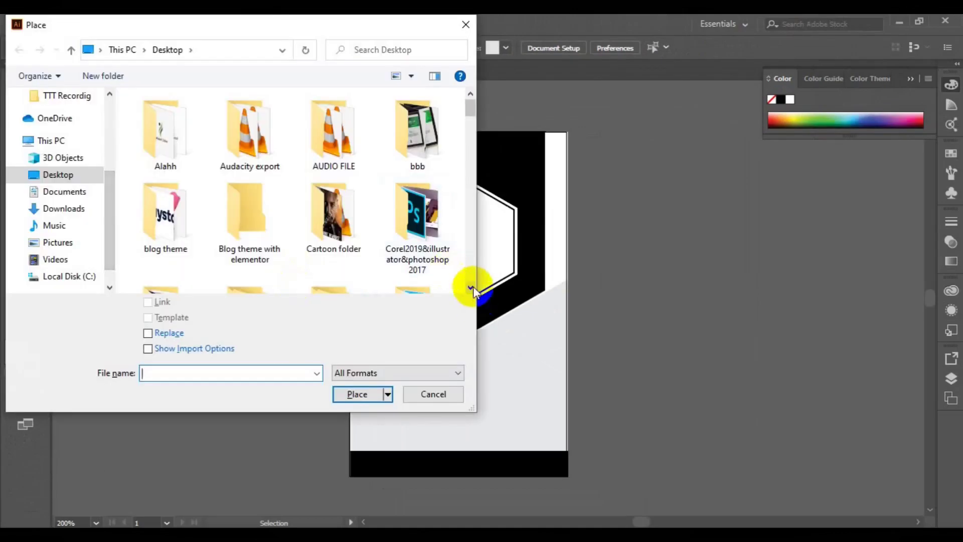
left_click(473, 288)
left_click(473, 288)
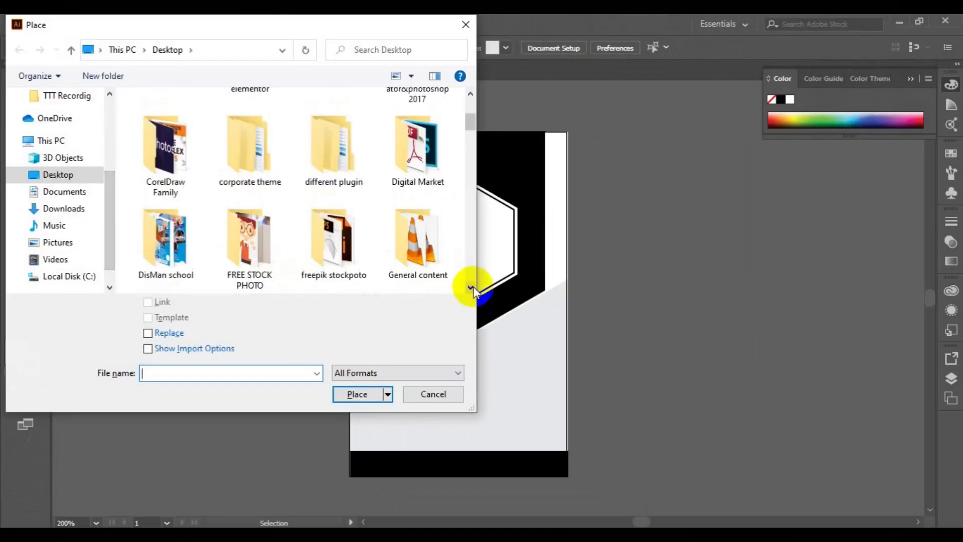
left_click(354, 250)
double_click(355, 250)
left_click(471, 288)
left_click(471, 288)
left_click(471, 288)
left_click_drag(472, 289, 474, 290)
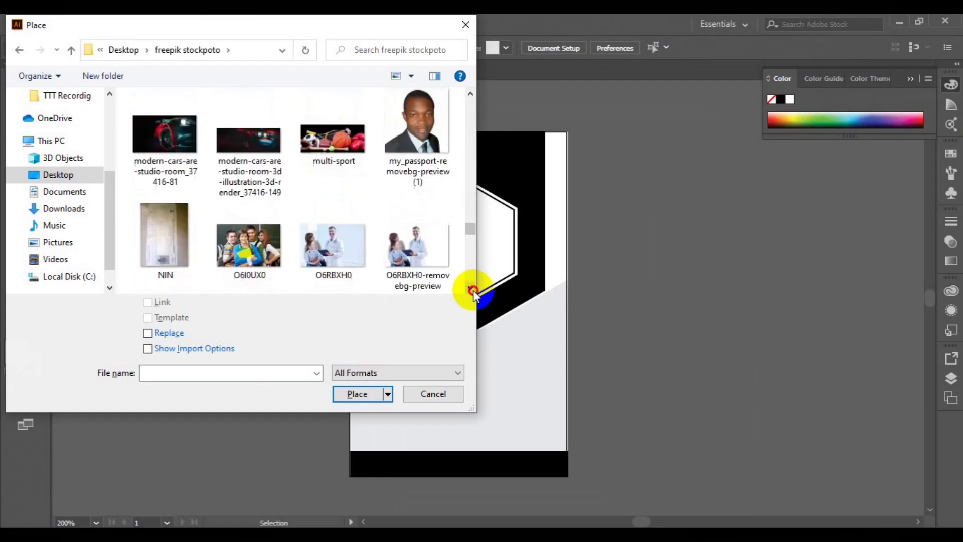
- Place the passport photo and drag it out to size over the hexagon frame
left_click(417, 130)
left_click(362, 393)
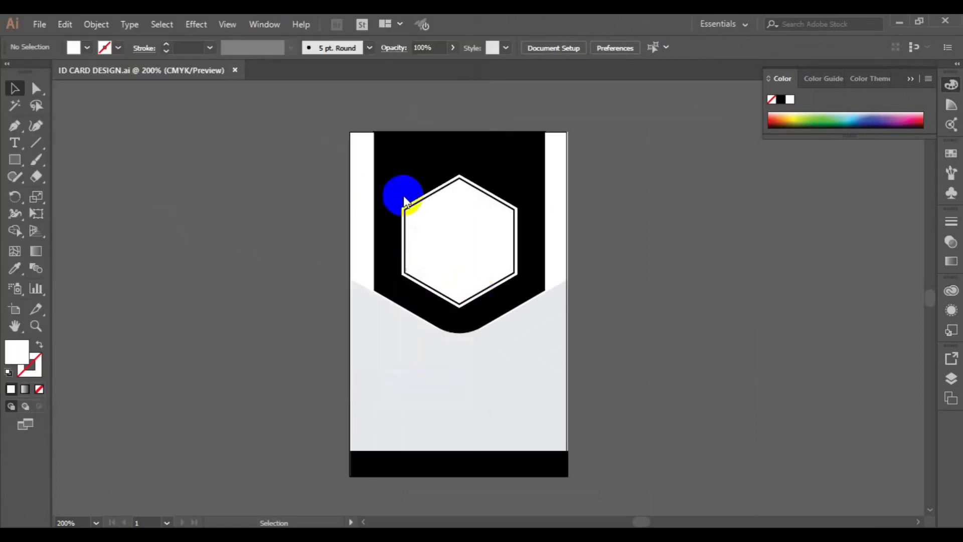
left_click_drag(404, 198, 610, 336)
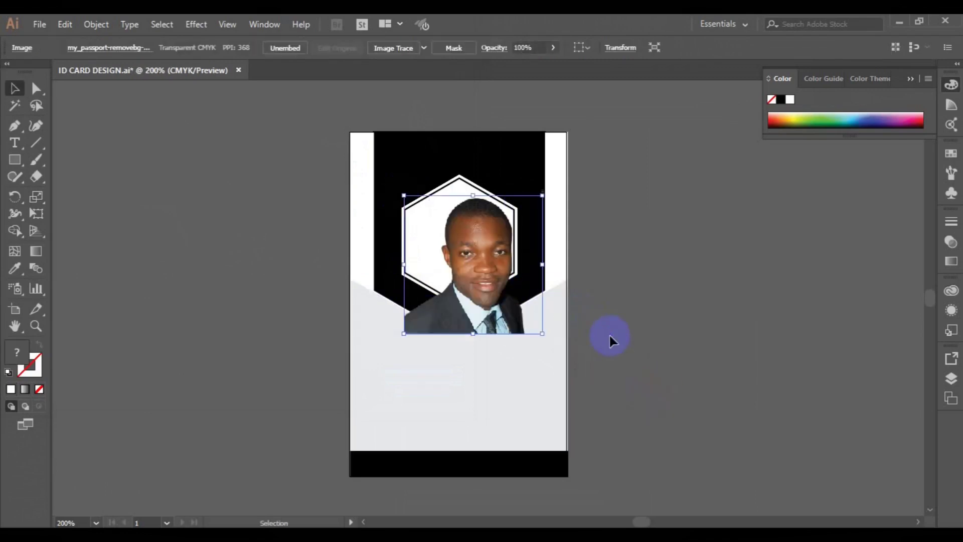
left_click_drag(473, 275, 468, 271)
- Reflect the portrait photo across the vertical axis to mirror it horizontally
right_click(468, 272)
mouse_move(515, 362)
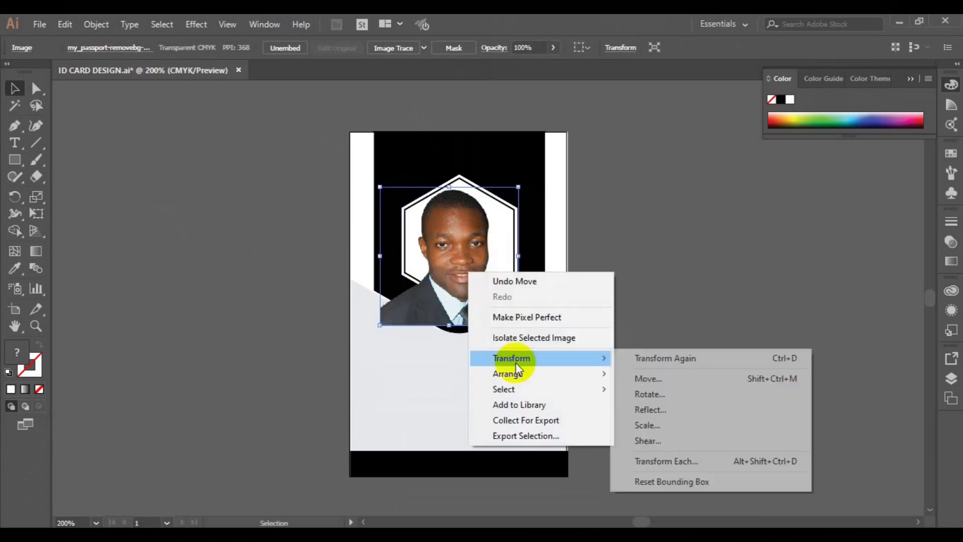
left_click(681, 417)
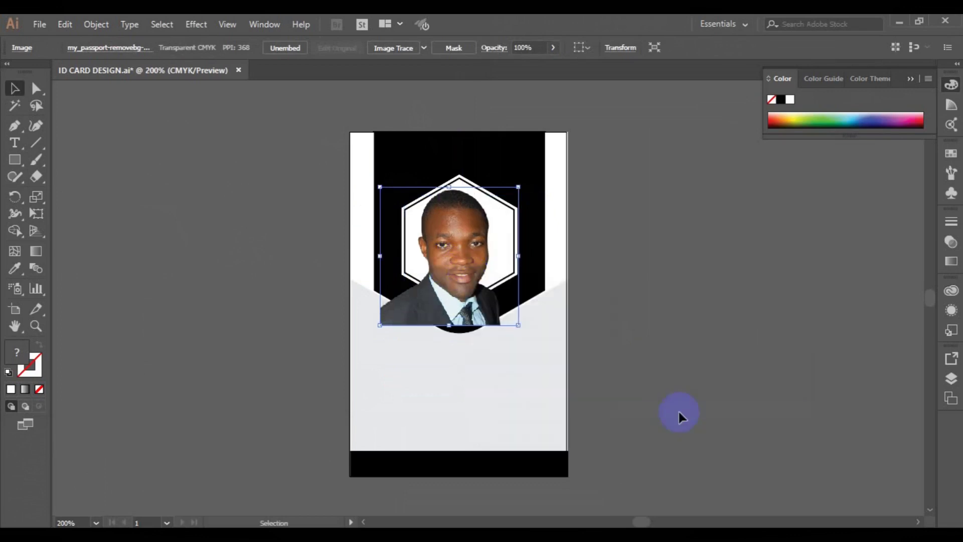
left_click(200, 389)
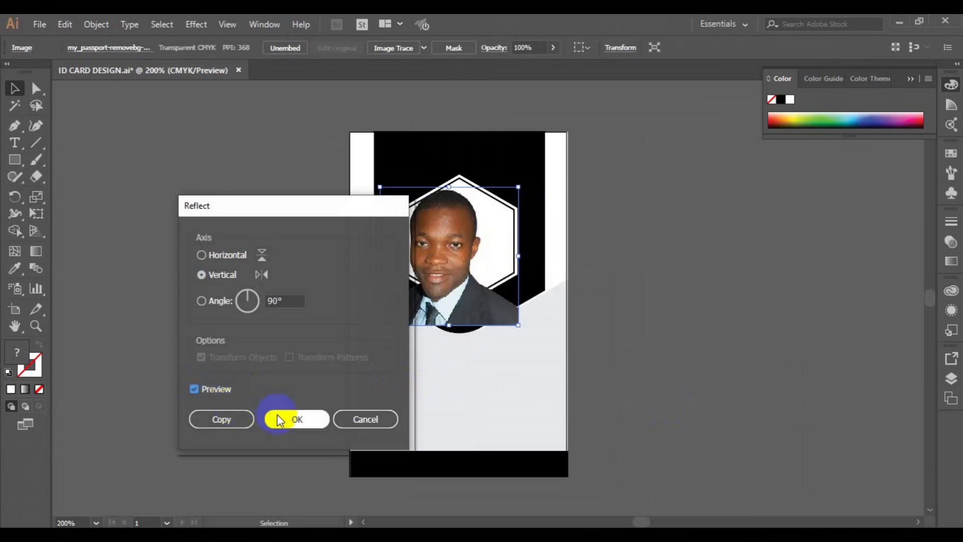
left_click(281, 419)
- Shrink the photo and move it so it sits centred inside the hexagon
left_click_drag(440, 272, 464, 269)
left_click_drag(543, 316, 533, 316)
mouse_move(477, 258)
left_mouse_down()
mouse_move(464, 256)
mouse_move(478, 257)
left_mouse_up()
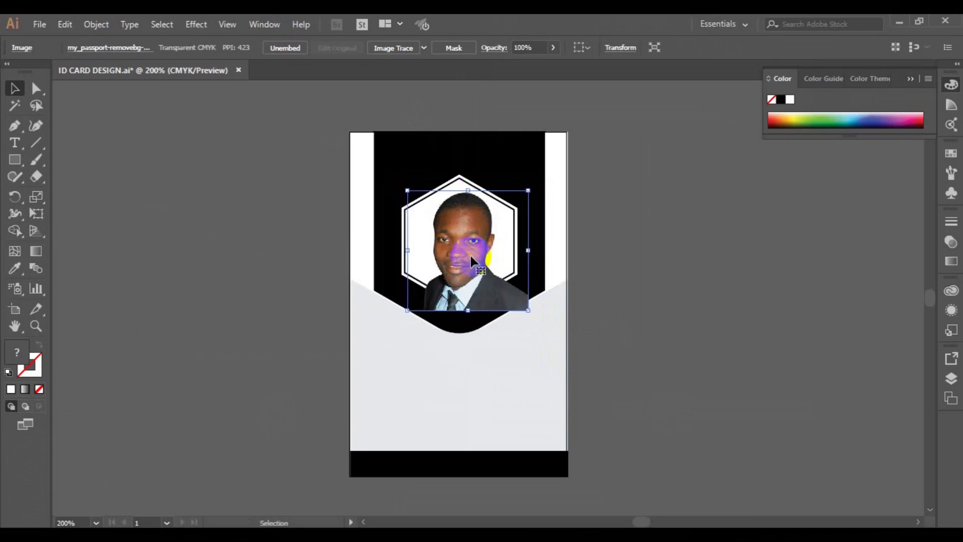
- Fill the hexagon with the card's light grey using the Eyedropper
left_click(420, 222)
left_click(457, 180)
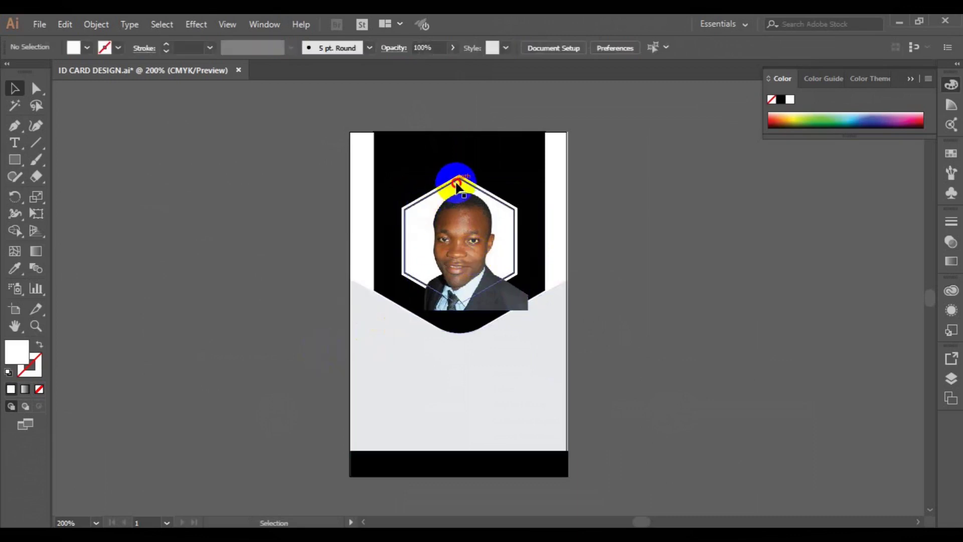
left_click(14, 271)
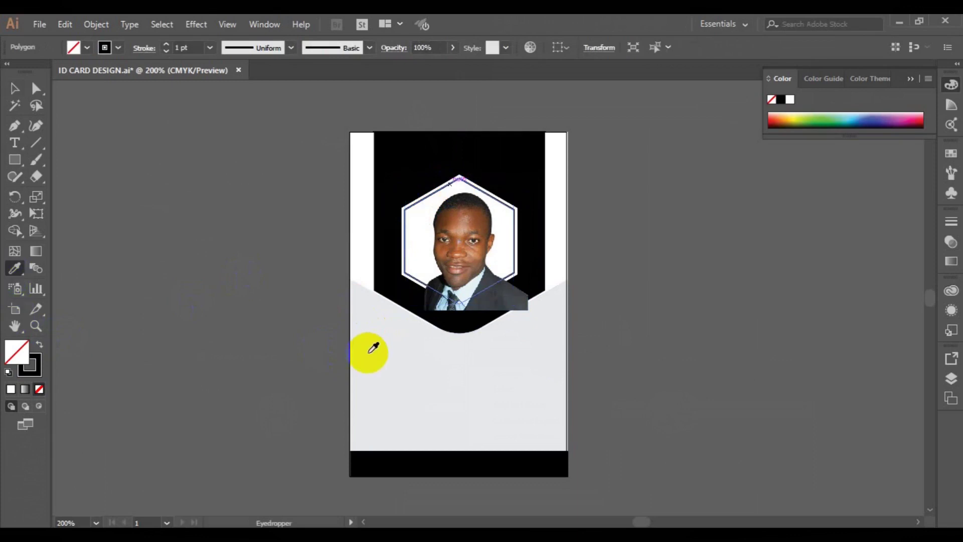
left_click(372, 348)
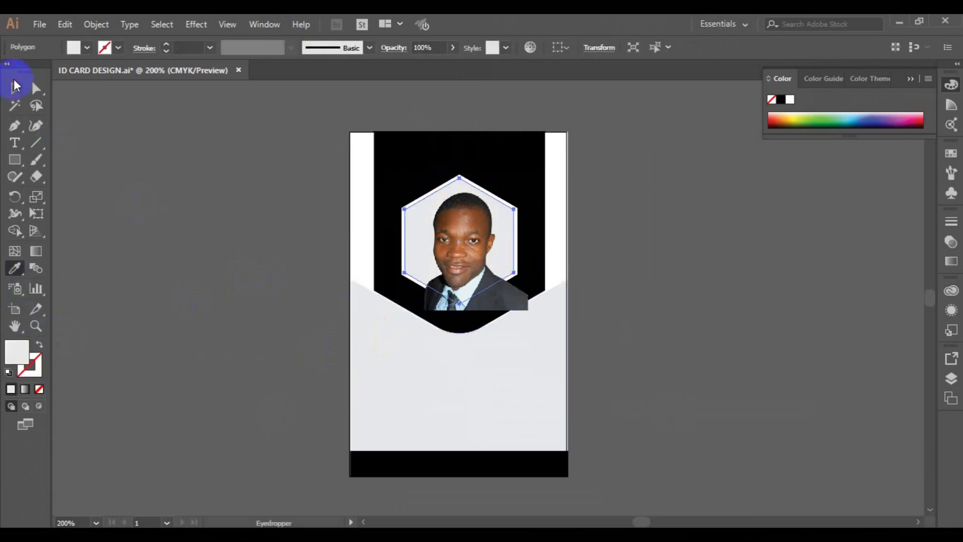
left_click(15, 89)
left_click(612, 289)
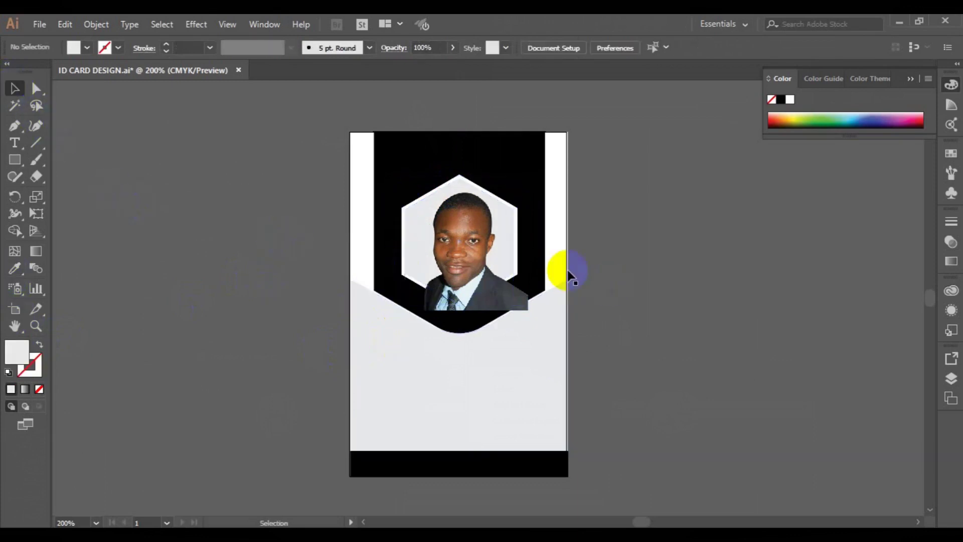
- Bring the hexagon in front of the portrait photo
left_click(458, 182)
right_click(457, 181)
mouse_move(521, 400)
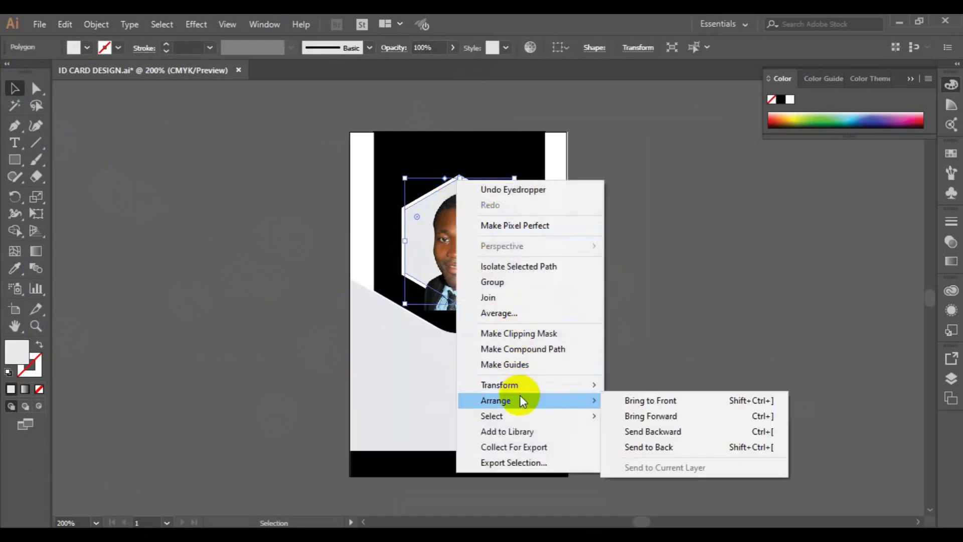
left_click(646, 400)
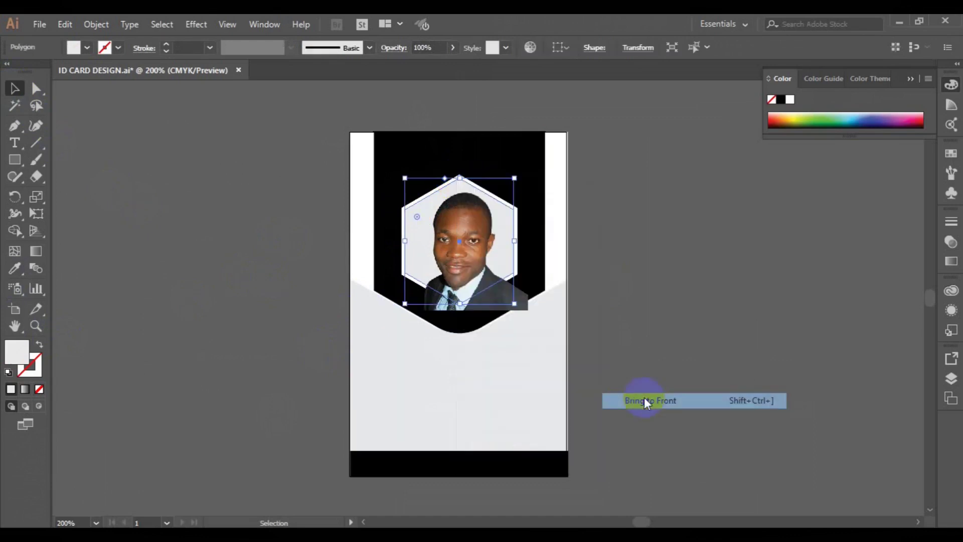
- Clip the photo to the hexagon, then undo the clipping mask
left_click(523, 298, "shift")
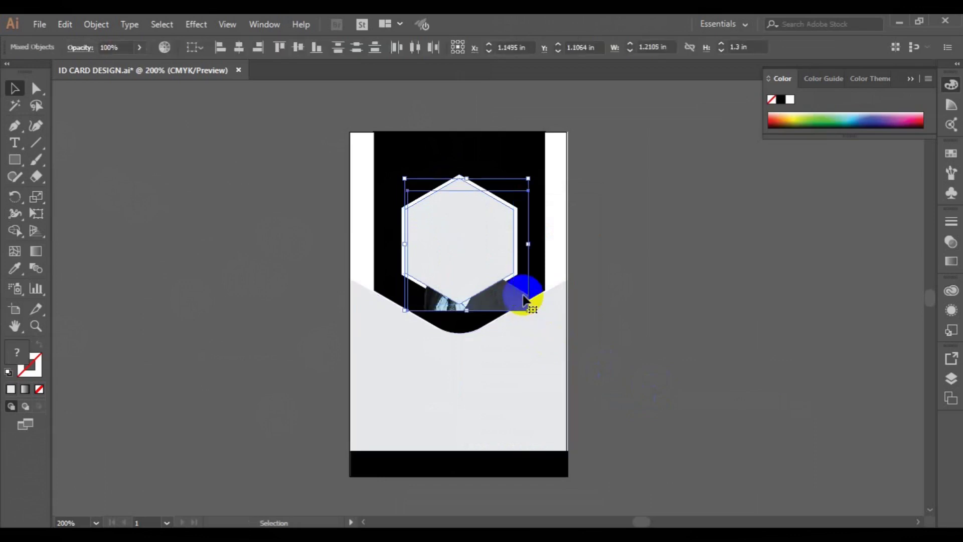
right_click(522, 293)
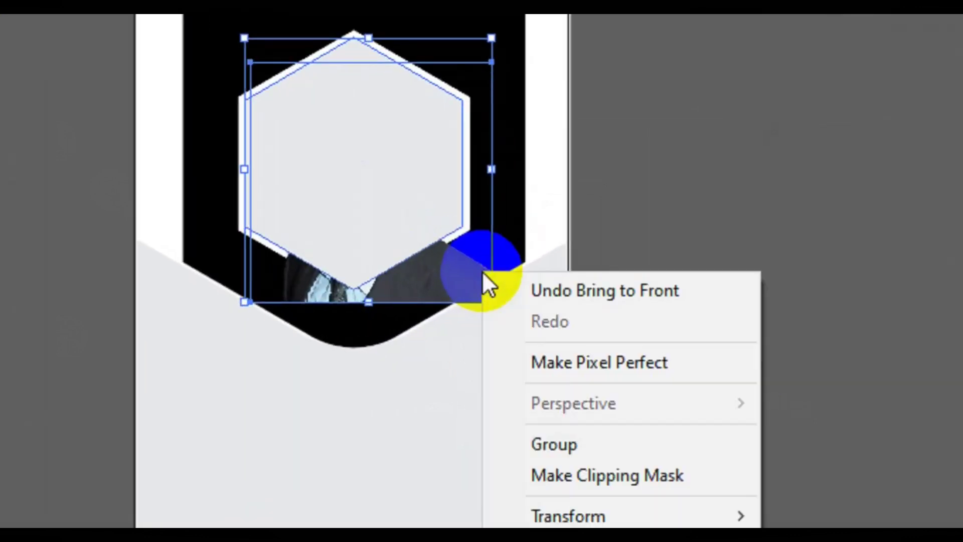
left_click(582, 476)
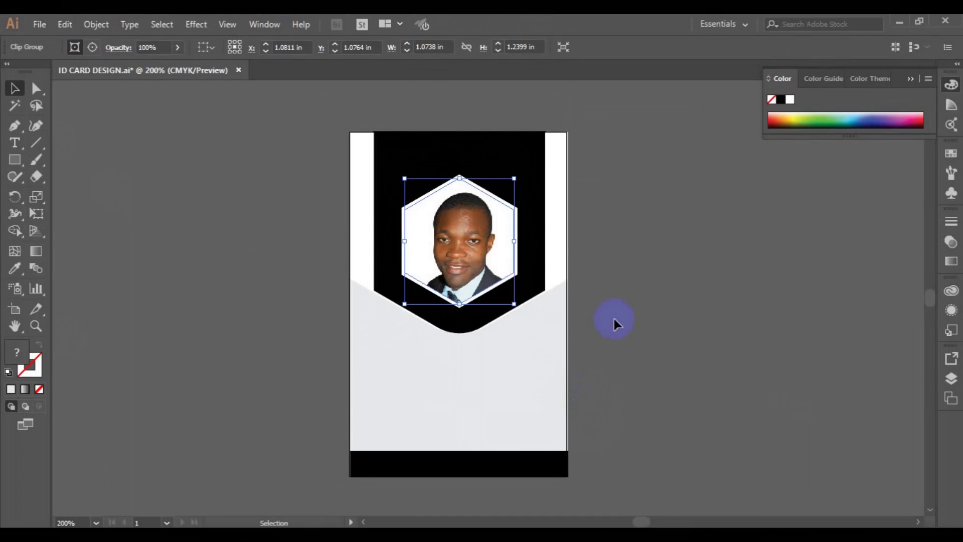
left_click(650, 193)
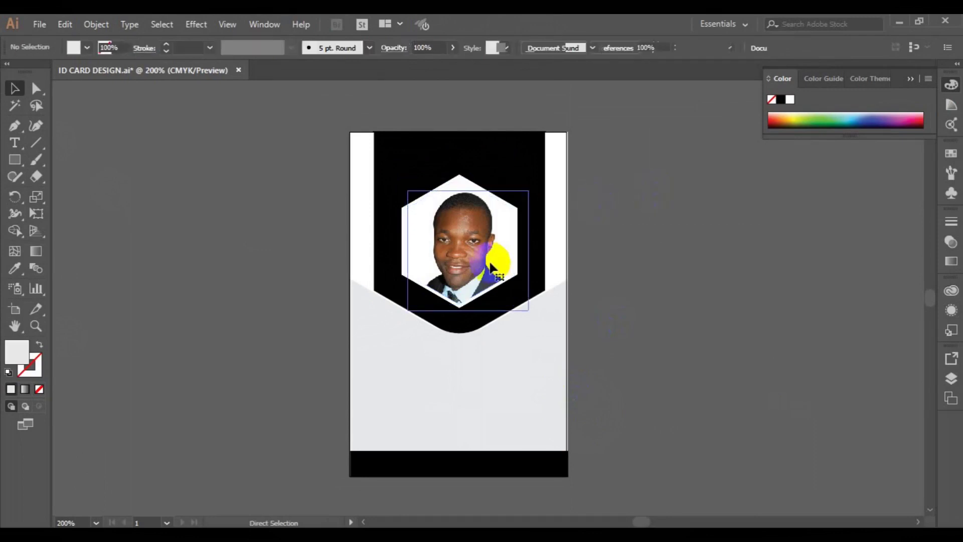
key("ctrl+z")
left_click(536, 307)
- Nudge the photo up slightly and clip it to the hexagon again
left_click(521, 307)
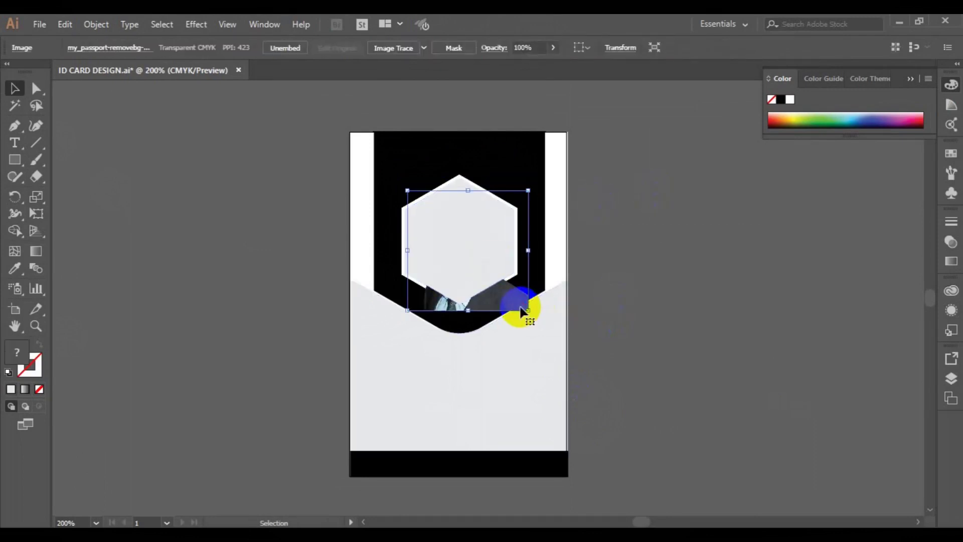
key("Up")
key("Up")
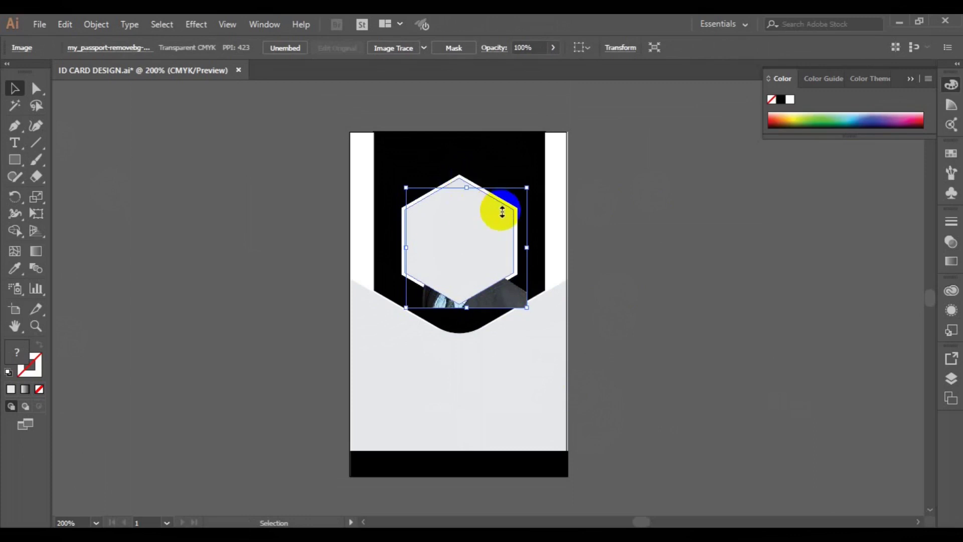
left_click(460, 177, "shift")
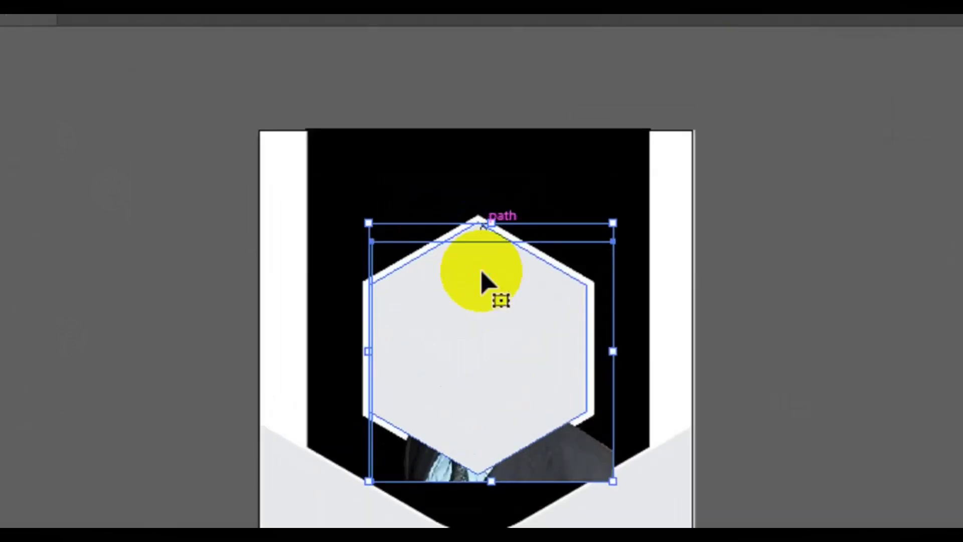
right_click(479, 306)
left_click(561, 493)
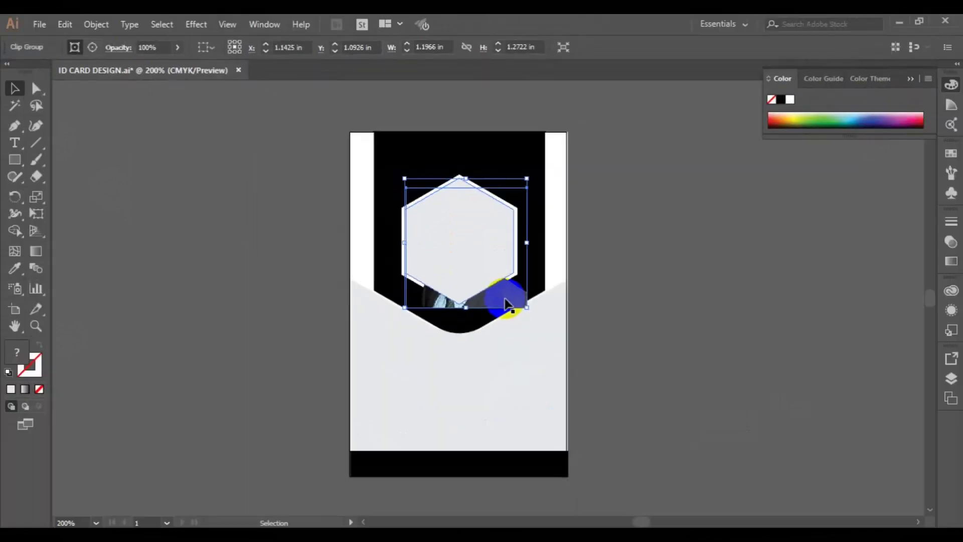
left_click(763, 406)
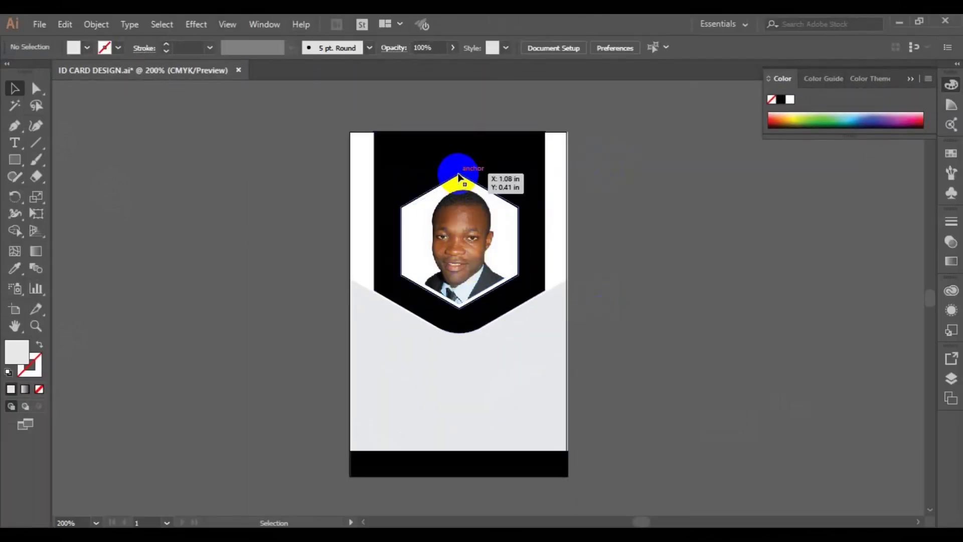
- Give the hexagon frame a white fill and no stroke
left_click(458, 178)
left_click(86, 50)
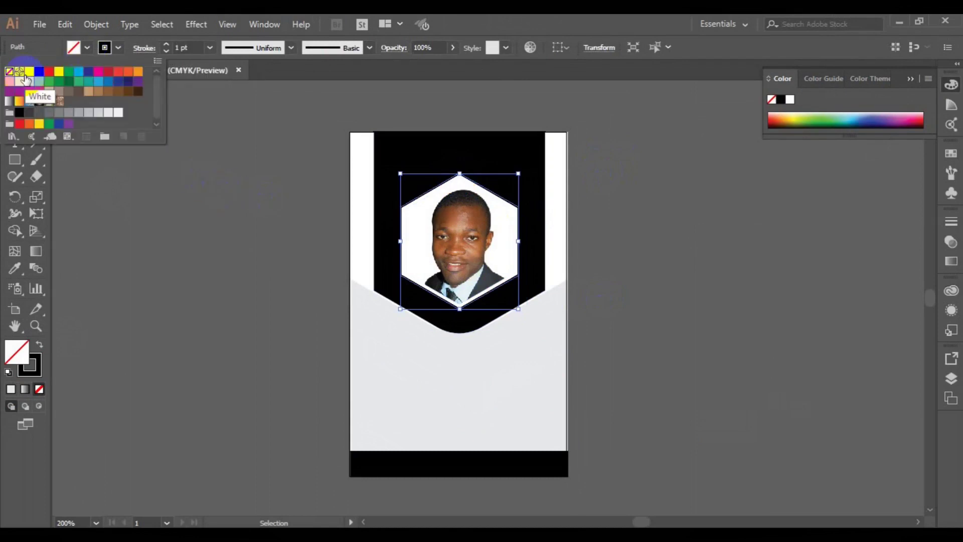
left_click(30, 72)
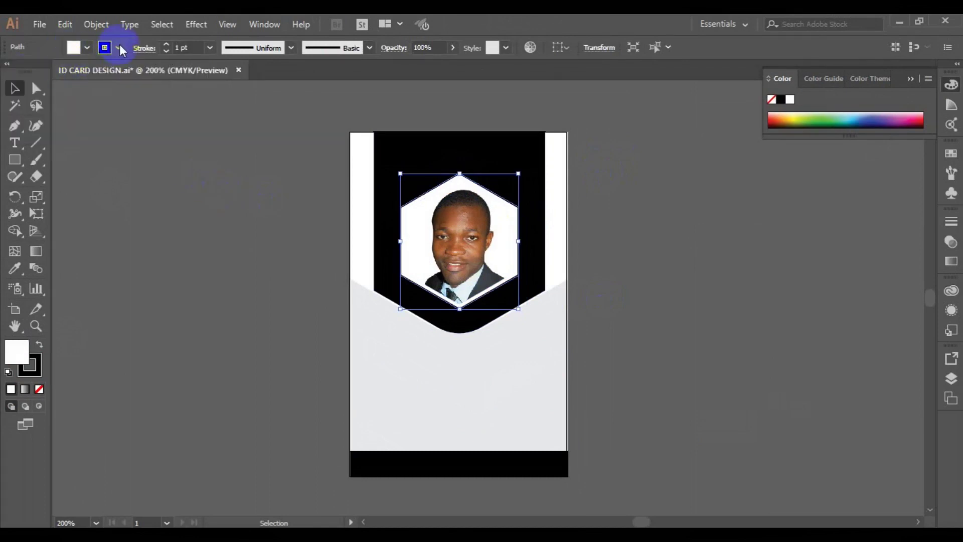
left_click(118, 47)
left_click(10, 72)
left_click(227, 230)
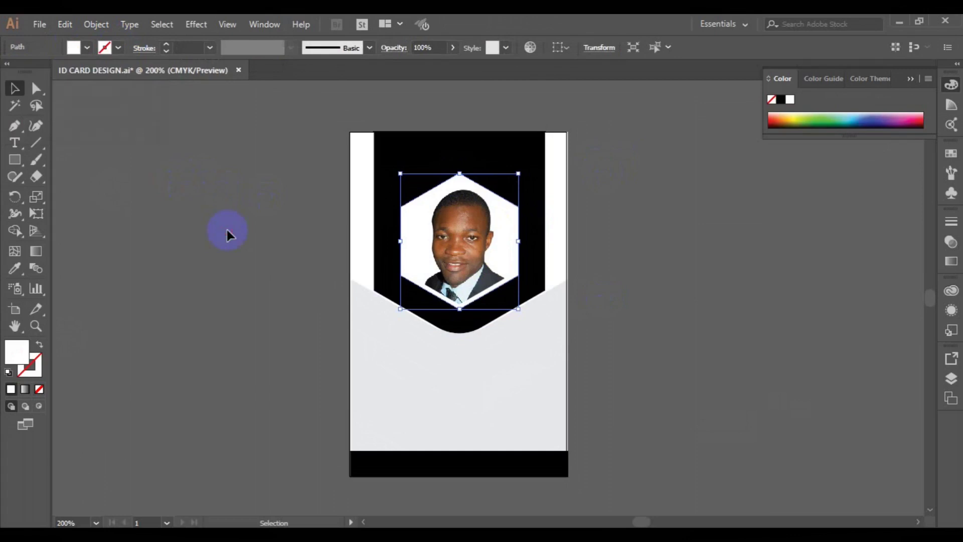
left_click(204, 231)
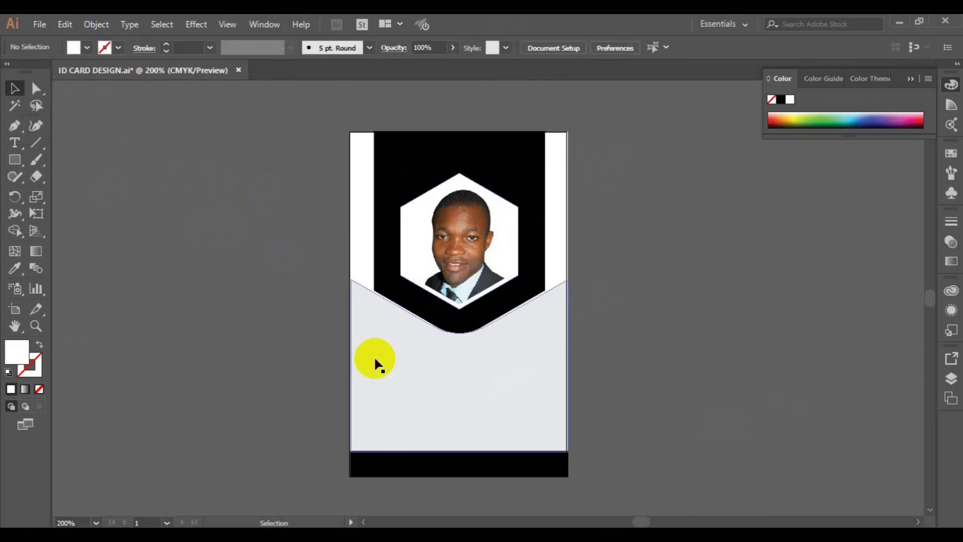
- Apply a gradient fill to the black banner and orient it vertically top to bottom
left_click(387, 209)
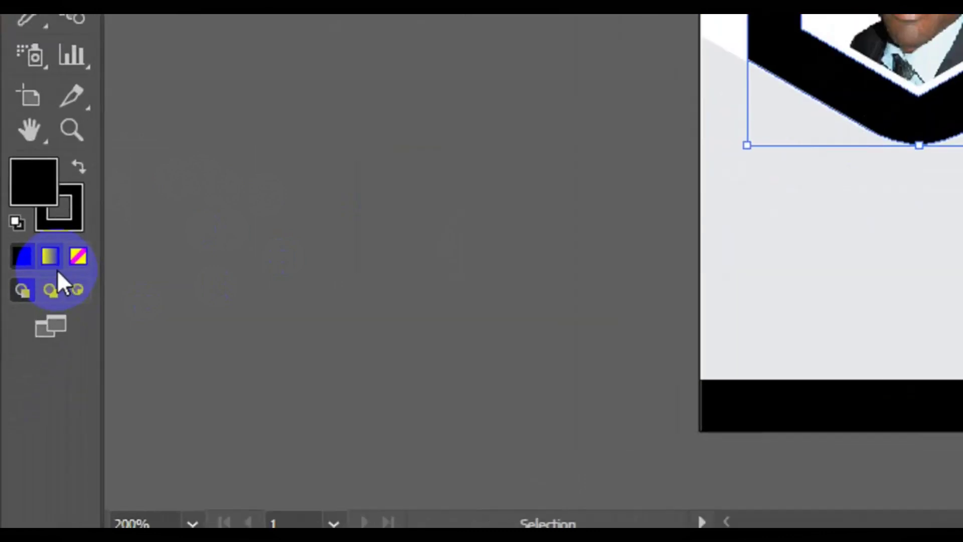
left_click(26, 392)
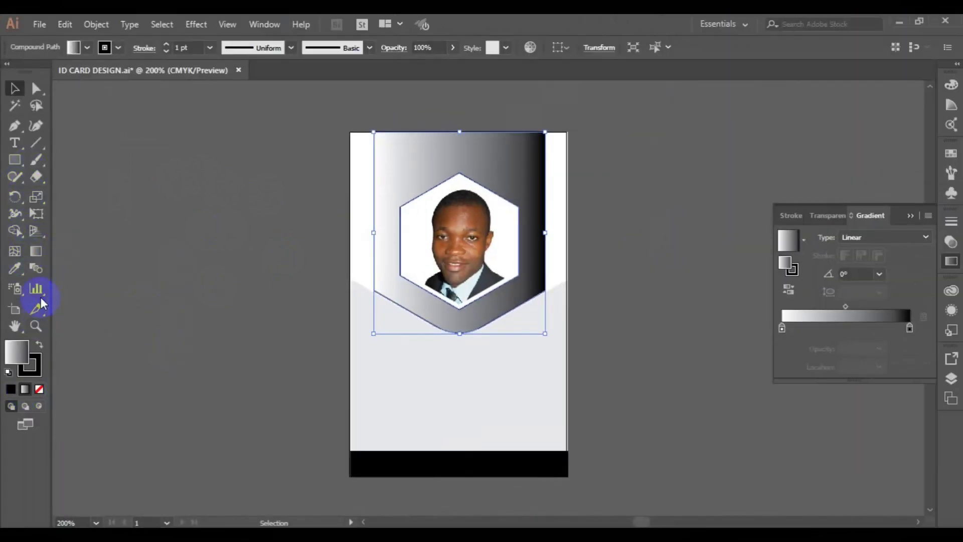
left_click(36, 252)
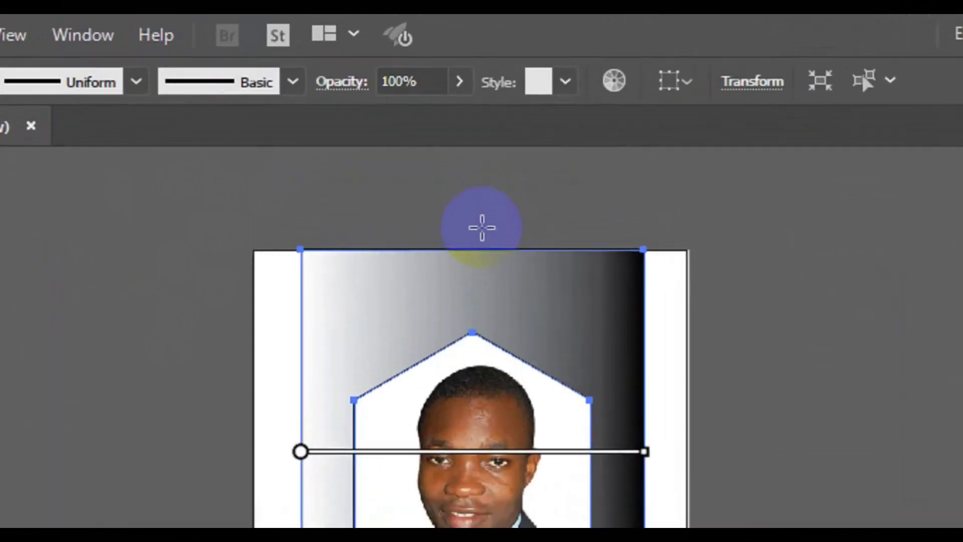
left_click_drag(465, 133, 461, 272)
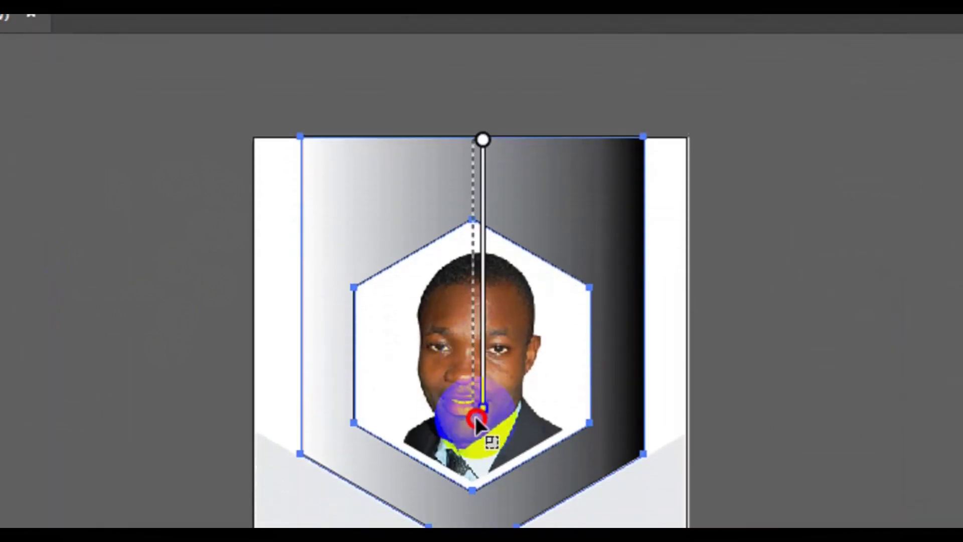
left_click_drag(474, 416, 475, 417)
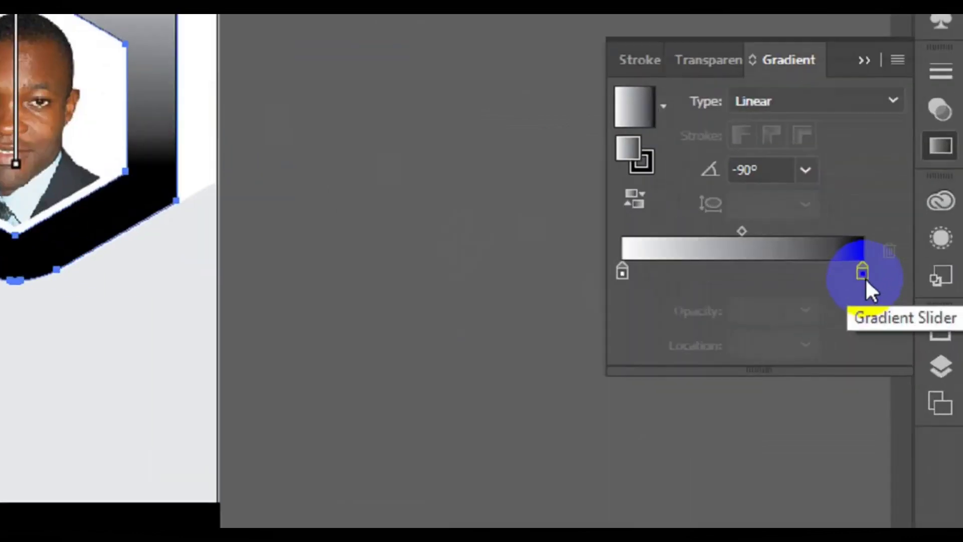
- Set the gradient stops to green at the bottom and lime green at the top
double_click(911, 333)
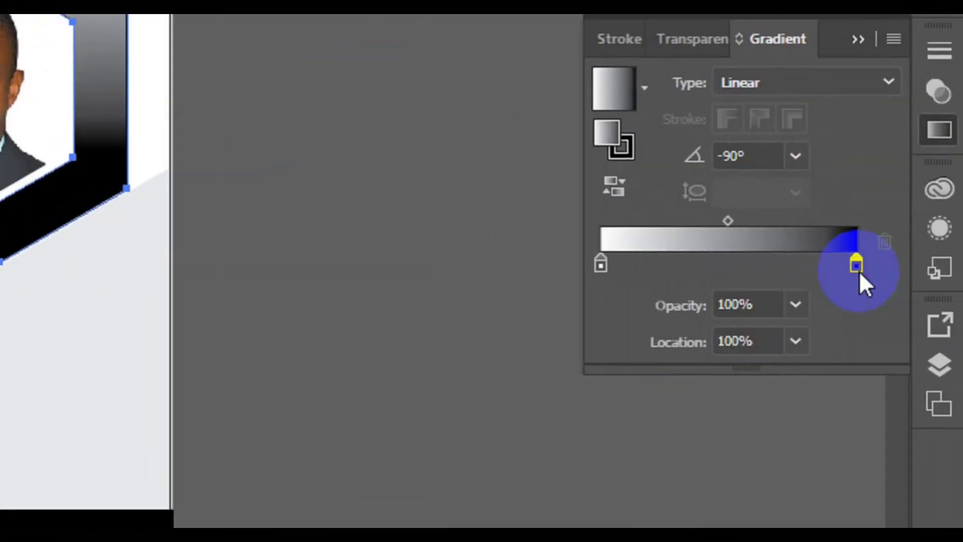
left_click(550, 372)
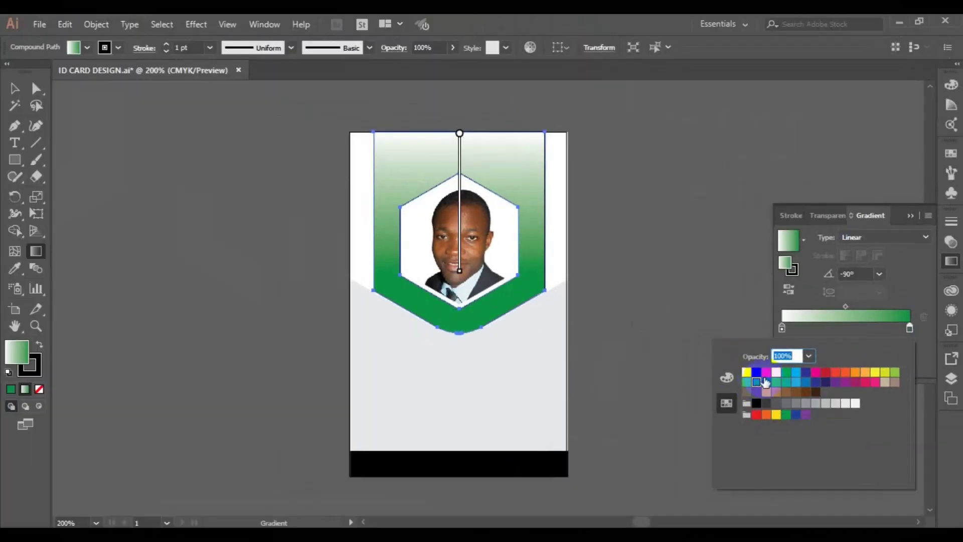
left_click_drag(530, 352, 601, 264)
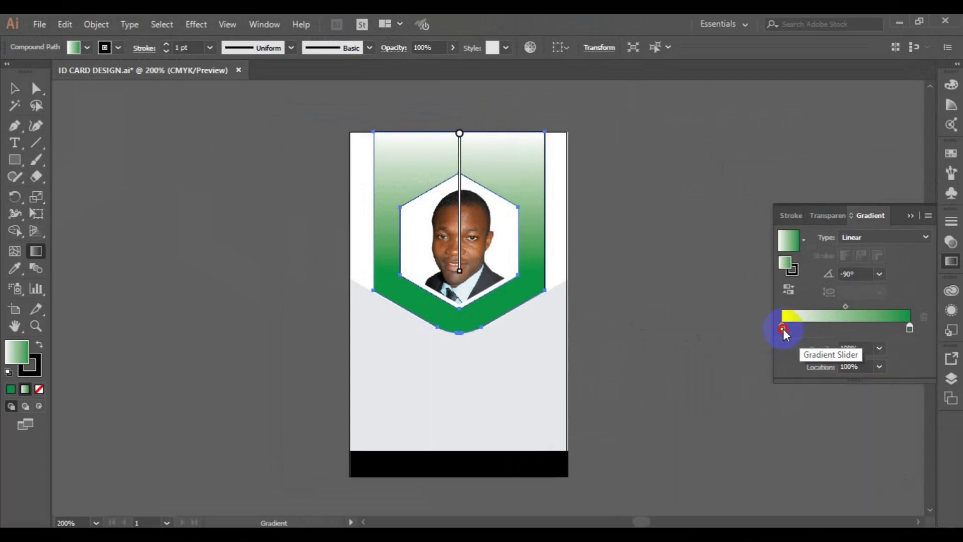
double_click(783, 329)
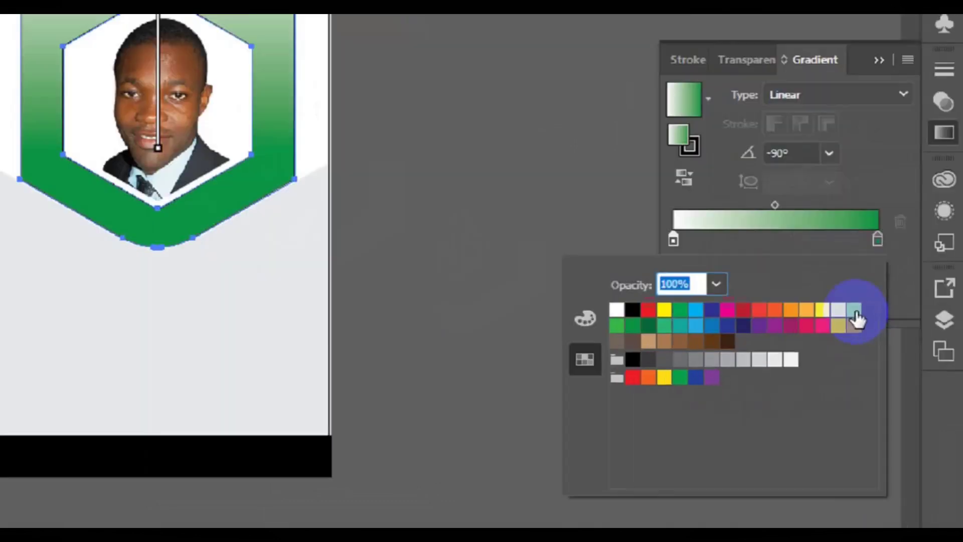
left_click(896, 374)
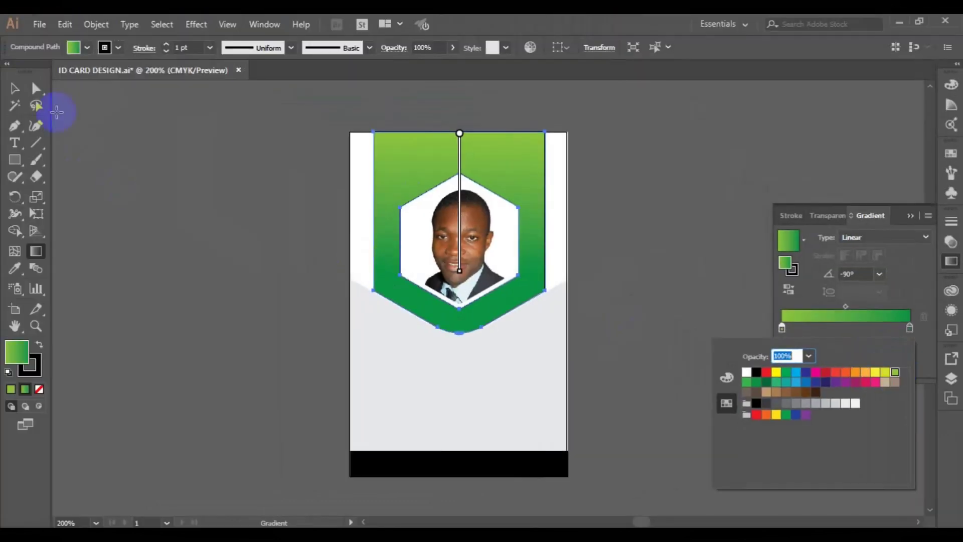
left_click(15, 89)
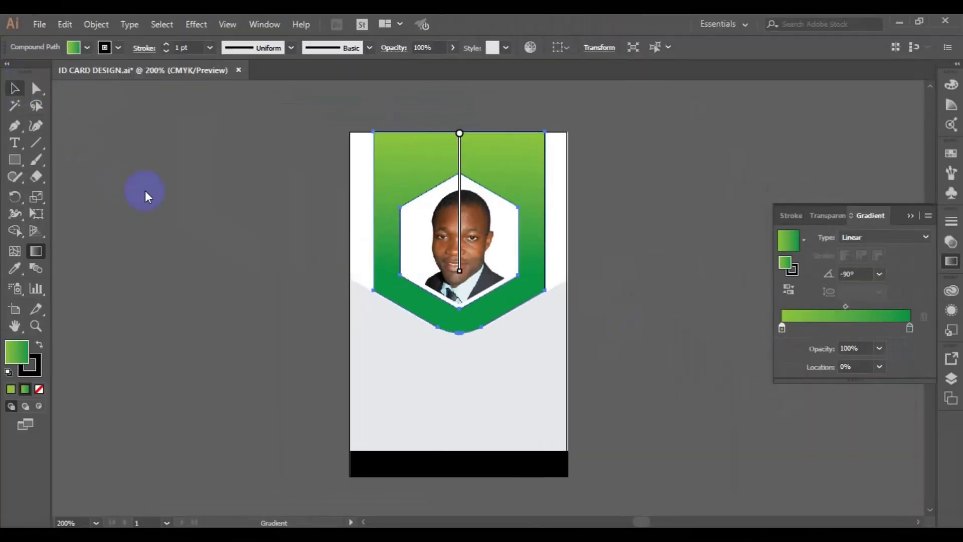
left_click(15, 88)
left_click(215, 243)
- Zoom in on the card and stretch the hexagon photo frame slightly downward
left_click(402, 266)
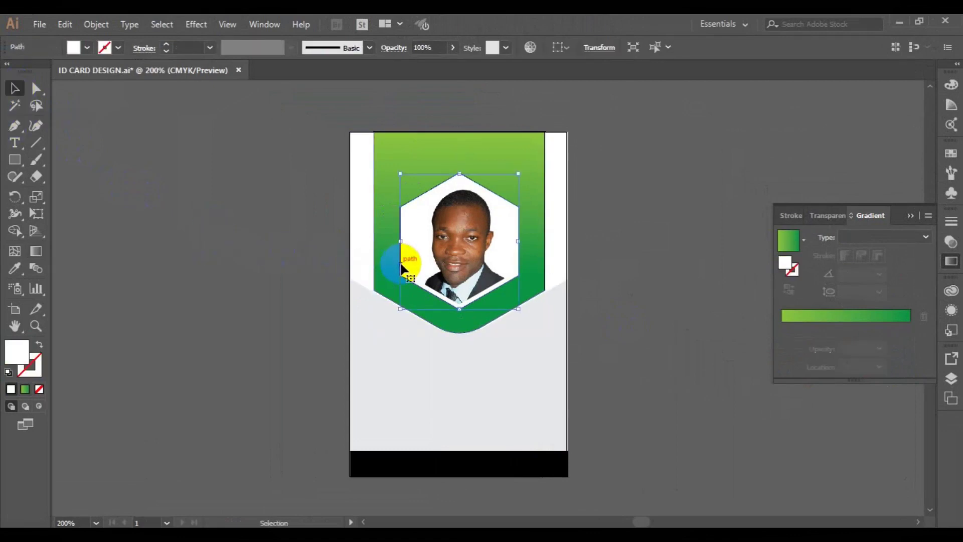
left_click(391, 360)
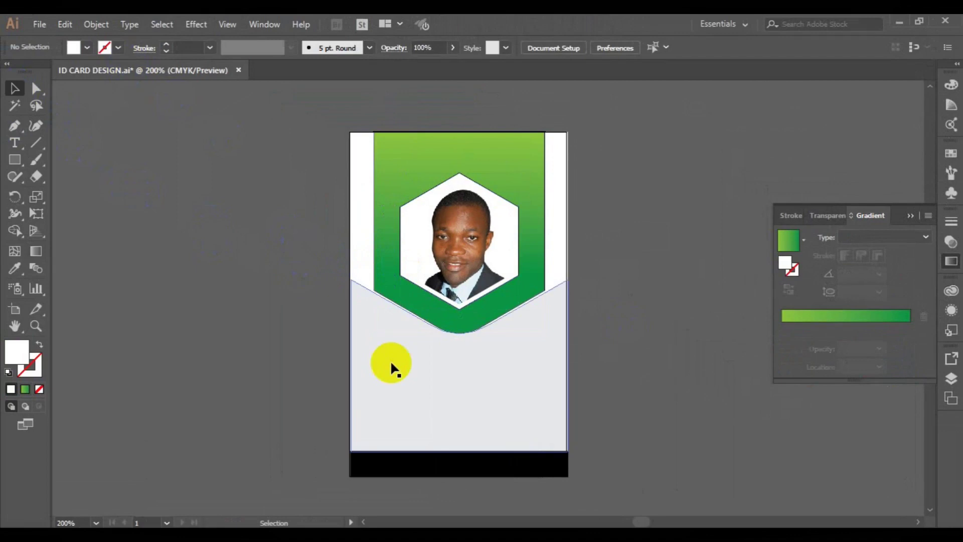
left_click(500, 323)
left_click_drag(312, 123, 552, 327)
left_click(253, 257)
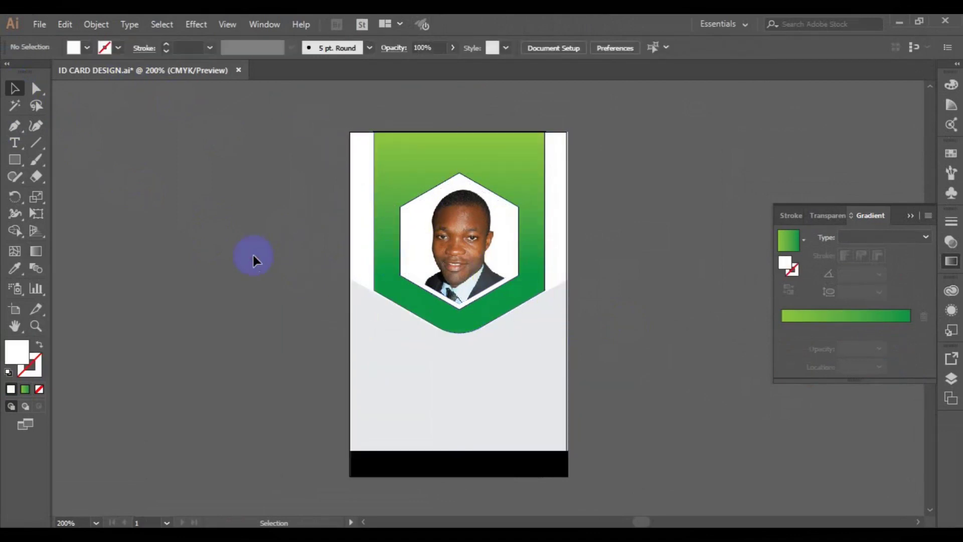
key("ctrl+=")
left_click(436, 310)
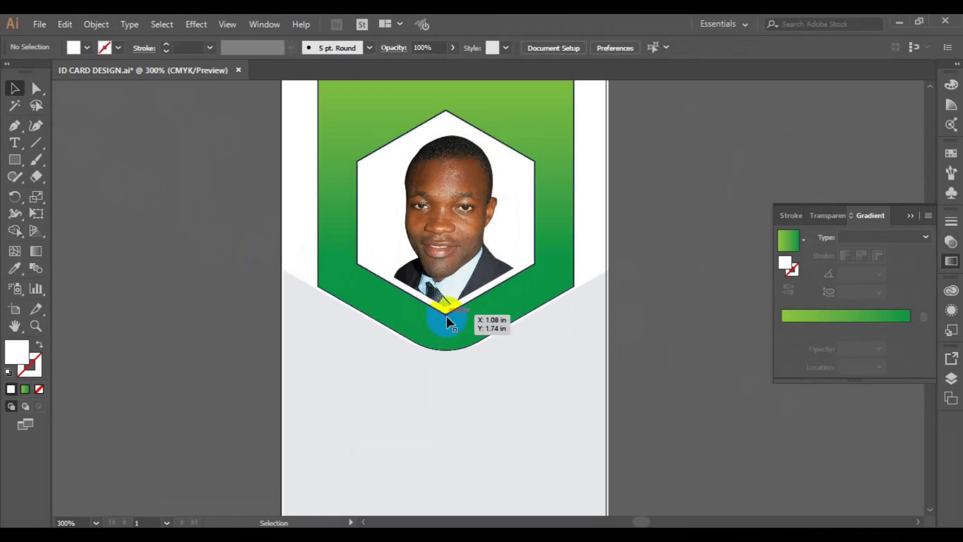
left_click_drag(446, 316, 487, 325)
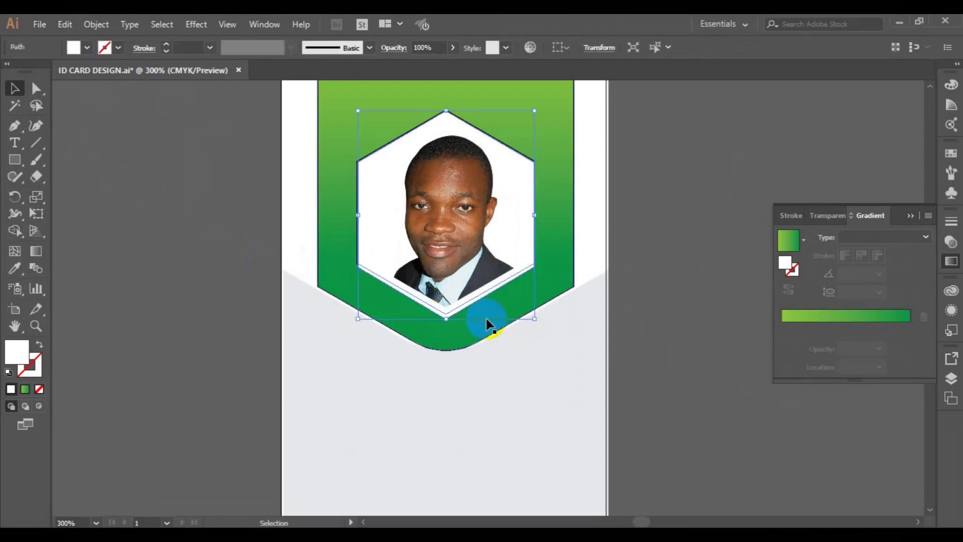
left_click(236, 273)
- Duplicate the hexagon to the right and give the original a white outline
left_click(358, 268)
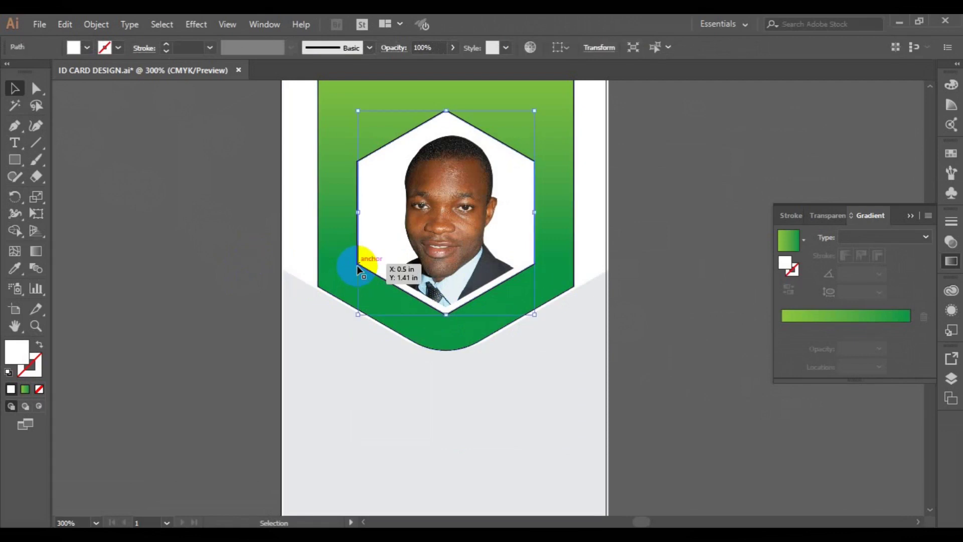
left_click_drag(358, 269, 476, 239)
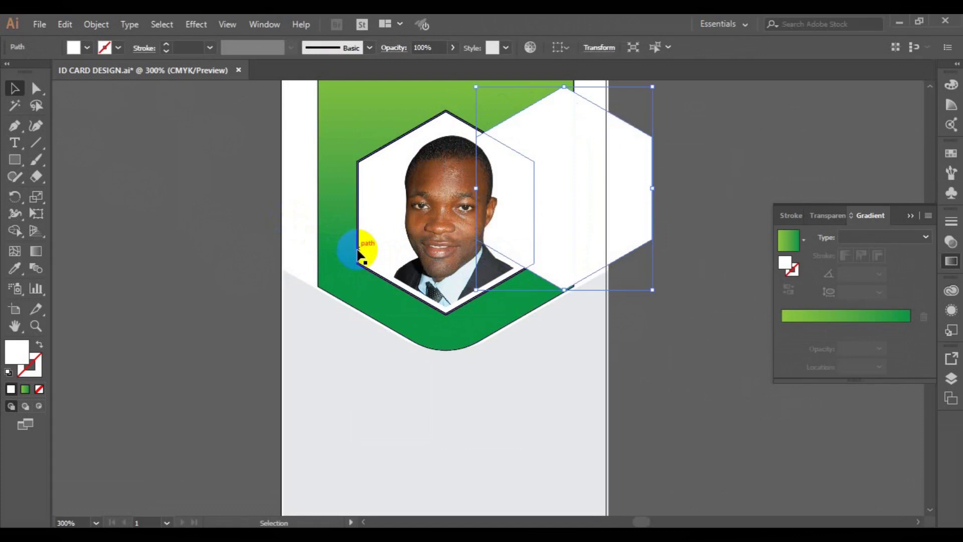
left_click(358, 248)
left_click(118, 47)
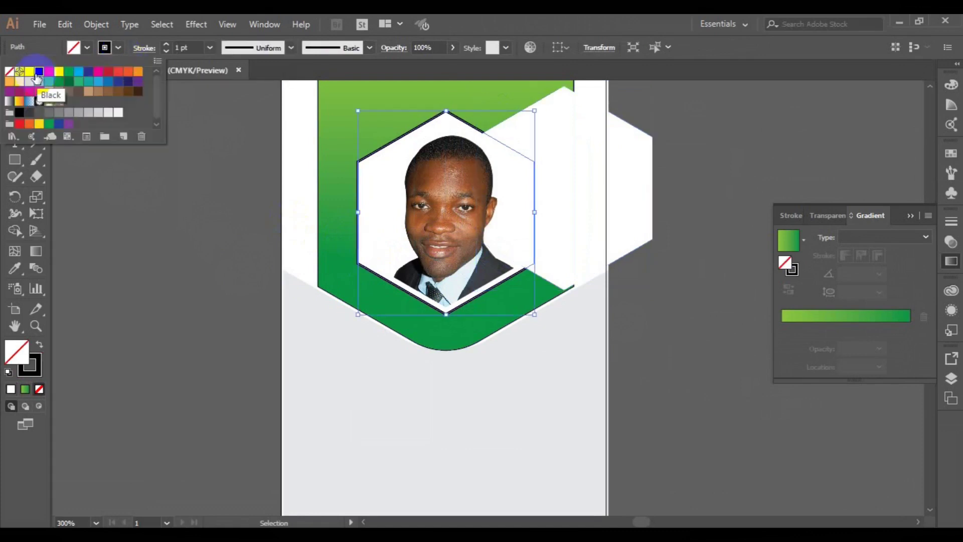
left_click(30, 72)
left_click(566, 187)
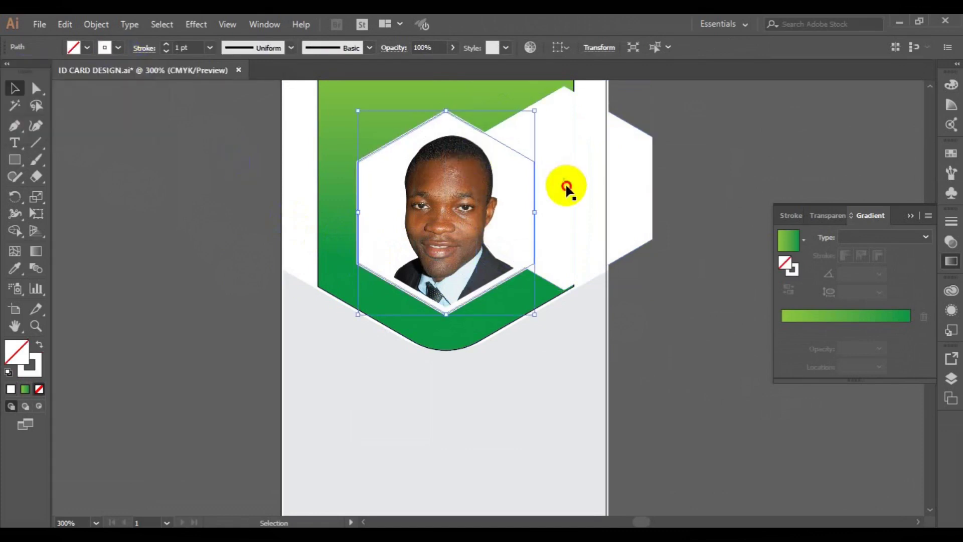
- Fill the hexagon copy light grey and move it over the portrait frame
left_click(566, 187)
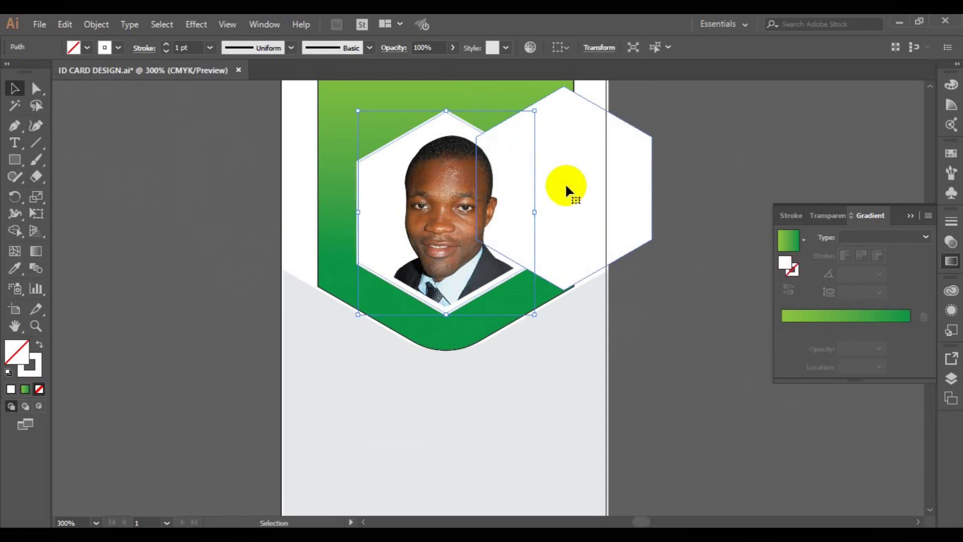
left_click(86, 47)
left_click(88, 111)
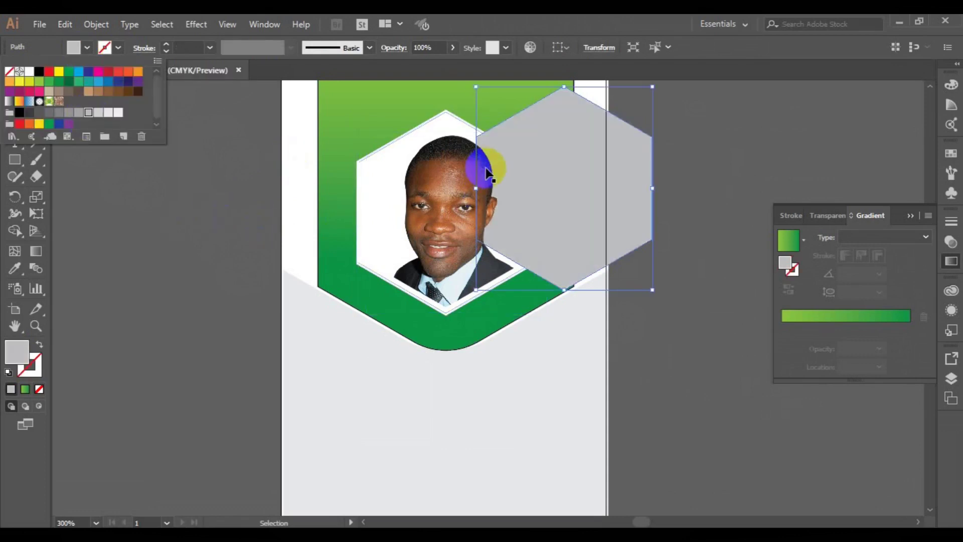
left_click(523, 181)
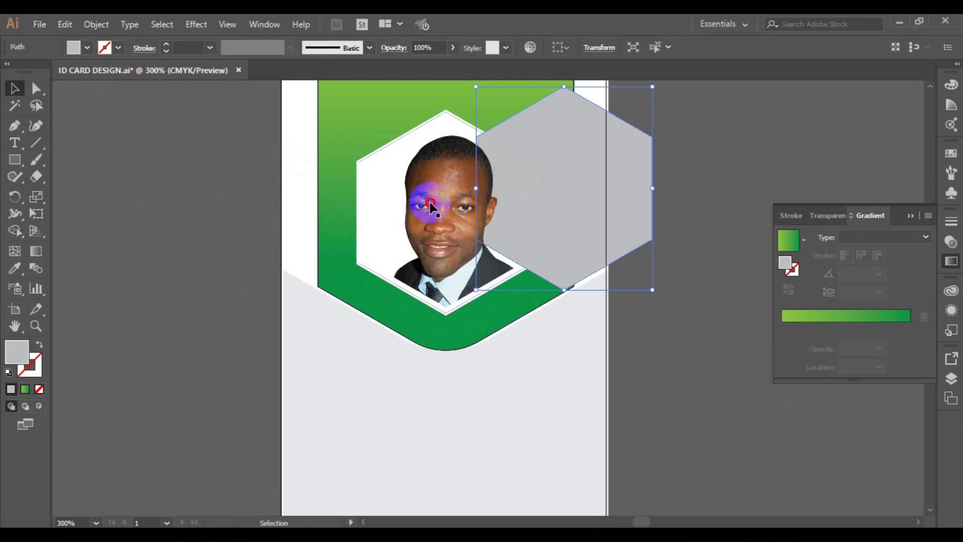
left_click_drag(550, 198, 435, 227)
left_click_drag(417, 139, 358, 162)
- Centre the grey hexagon horizontally and vertically on the photo hexagon and shrink it slightly
left_click(359, 163, "shift")
left_click(605, 47)
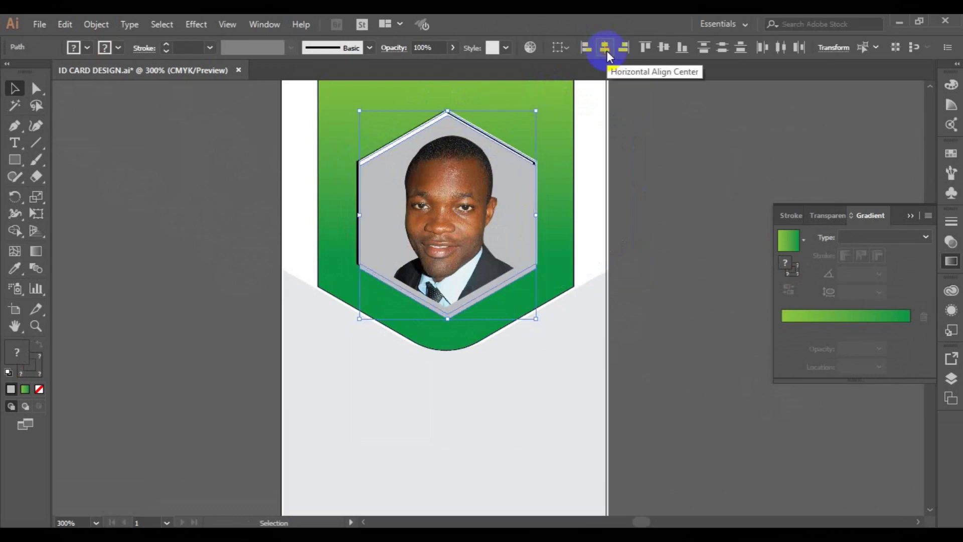
left_click(665, 48)
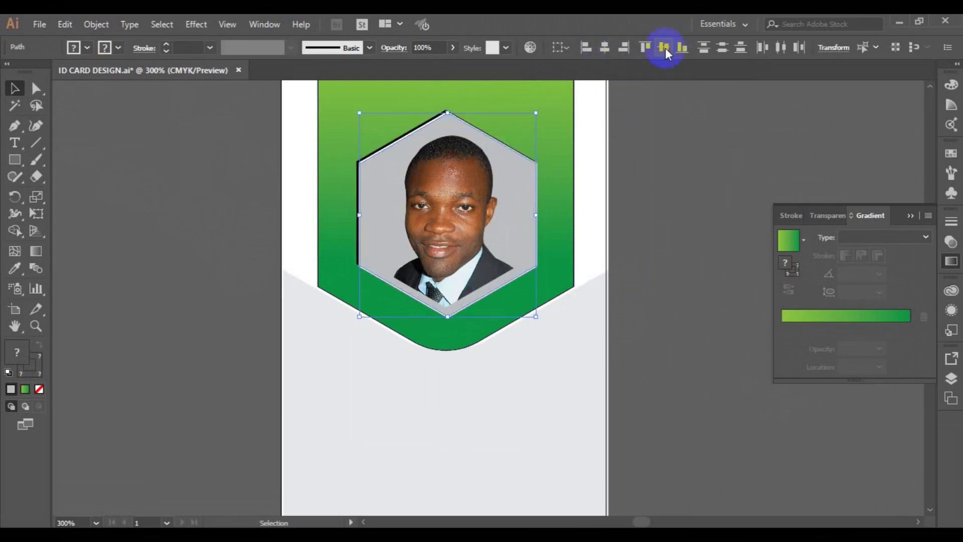
left_click(603, 142)
left_click(528, 161)
left_click_drag(536, 317, 533, 317)
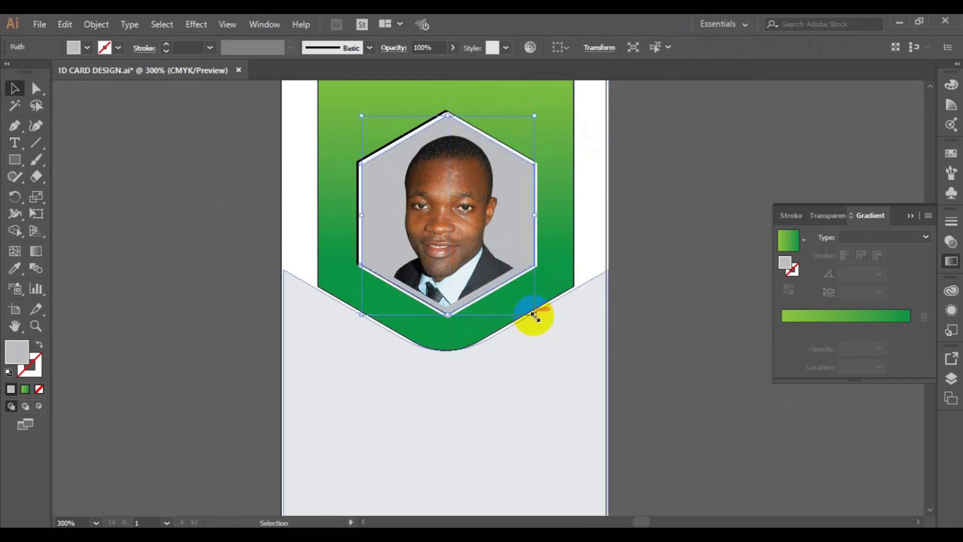
- Set the green header's stroke to None to remove its black outline
left_click(356, 260)
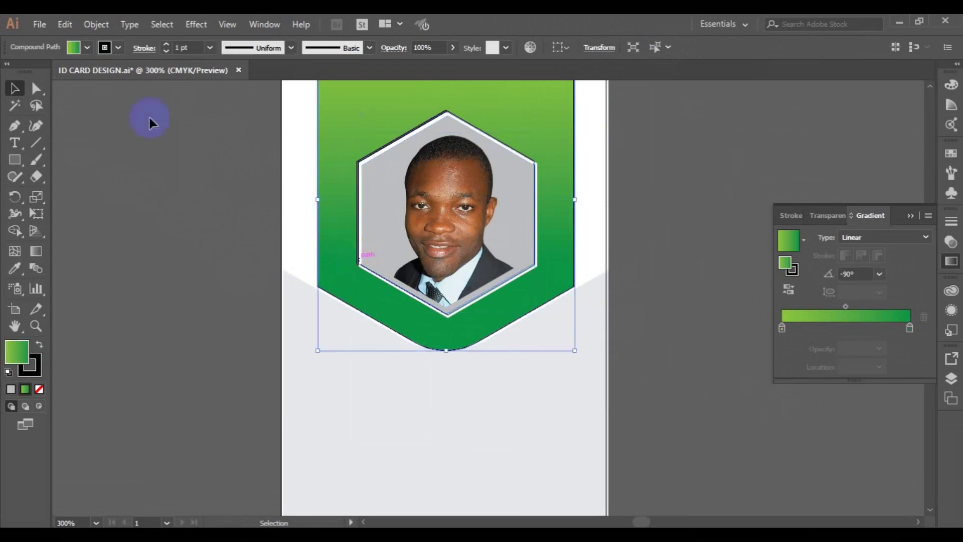
left_click(121, 51)
left_click(10, 72)
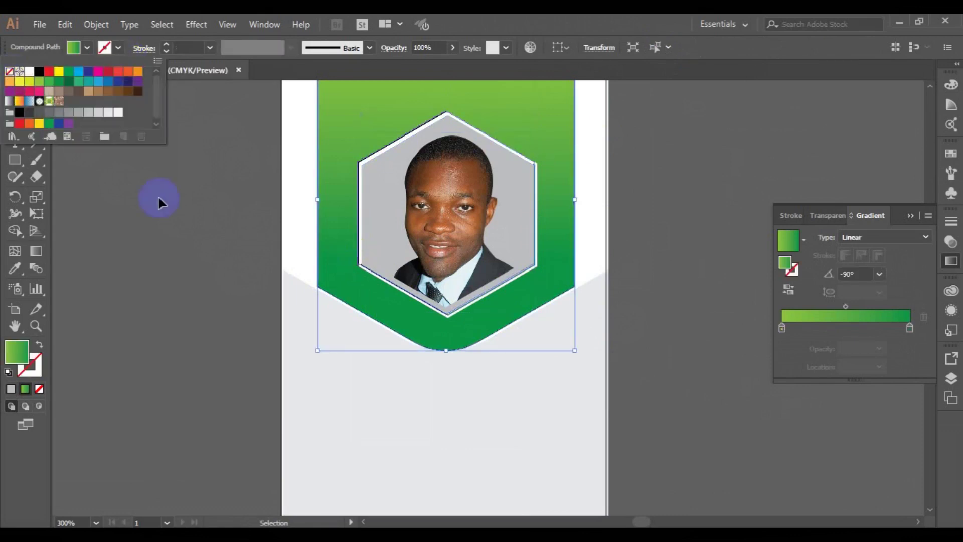
left_click(157, 198)
left_click(657, 249)
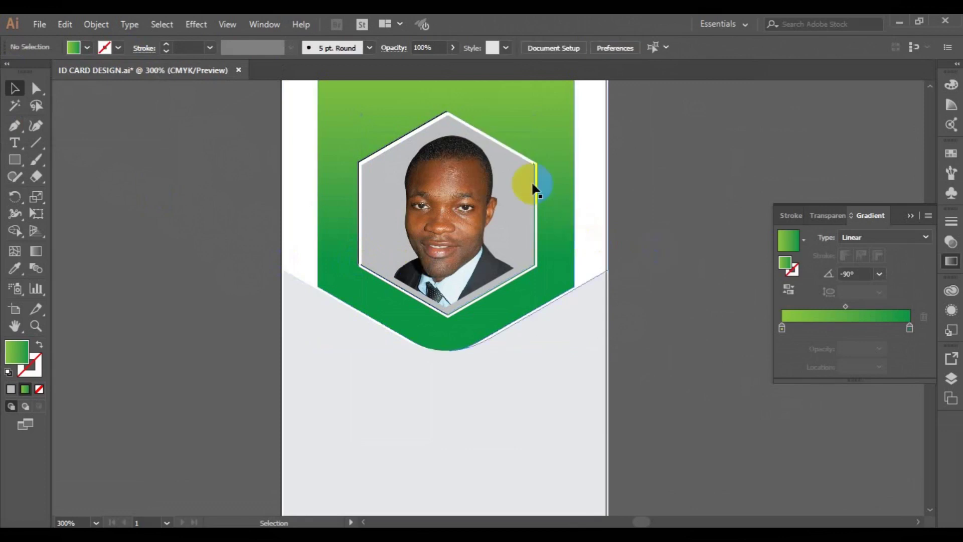
left_click(534, 167)
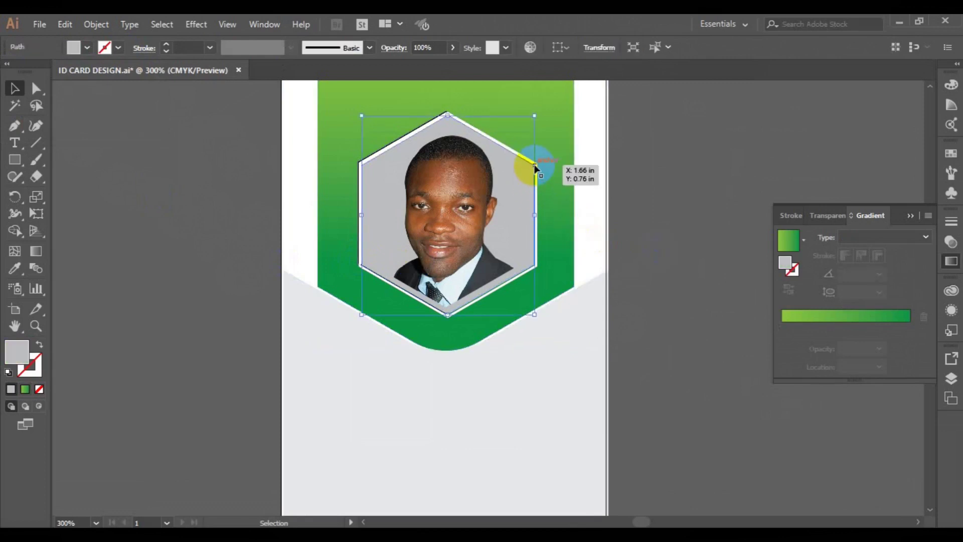
left_click(263, 183)
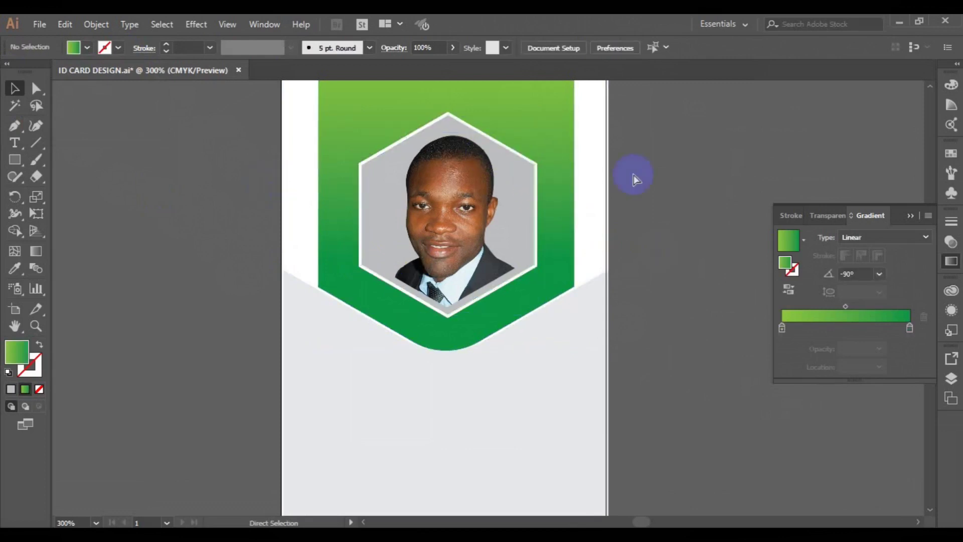
scroll(633, 173, "down", 1)
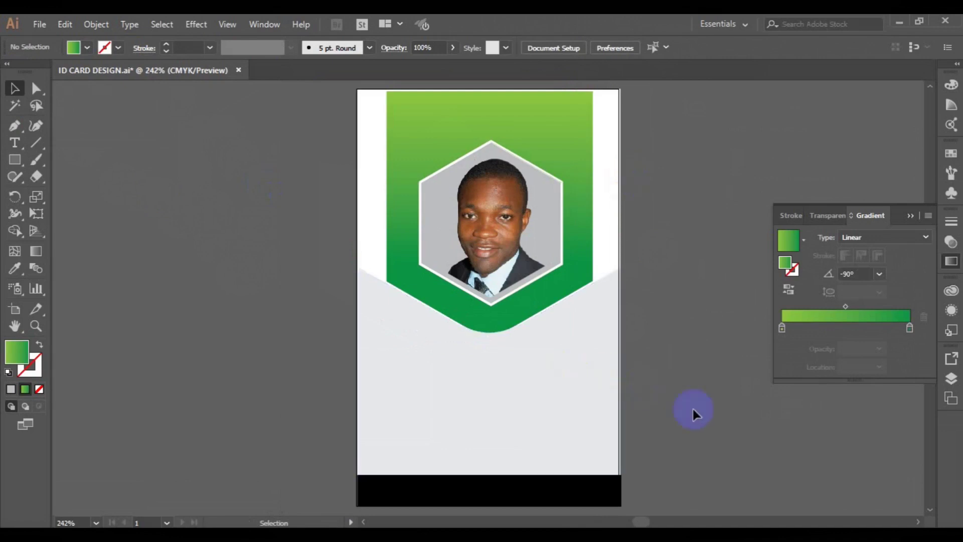
- Eyedrop the header's green gradient onto the bottom bar and run it left to right
left_click(585, 492)
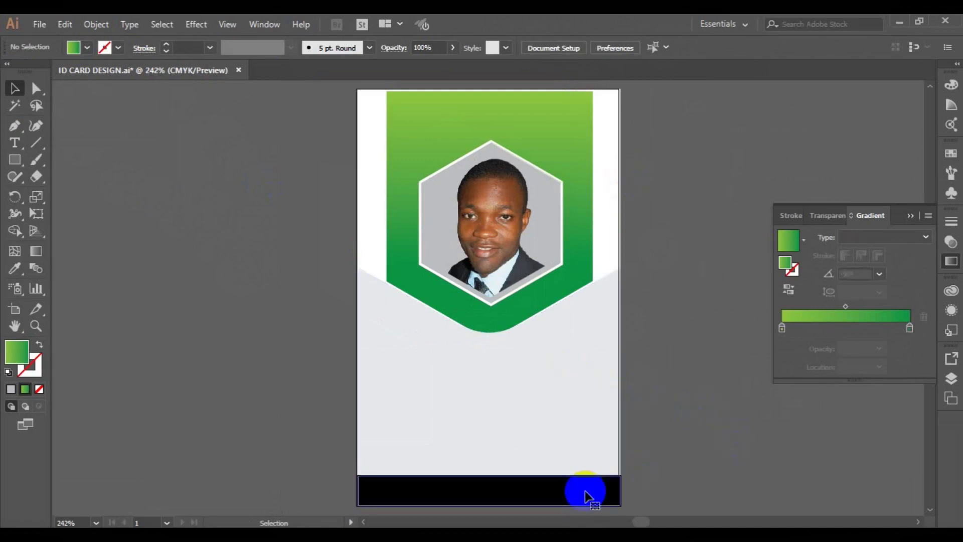
left_click(16, 271)
left_click(394, 148)
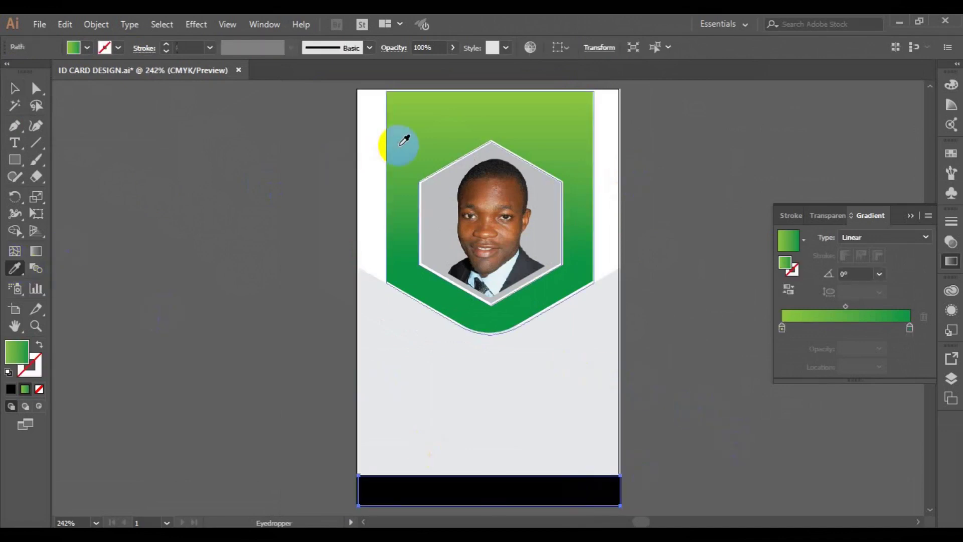
left_click(38, 252)
left_click_drag(348, 483, 534, 486)
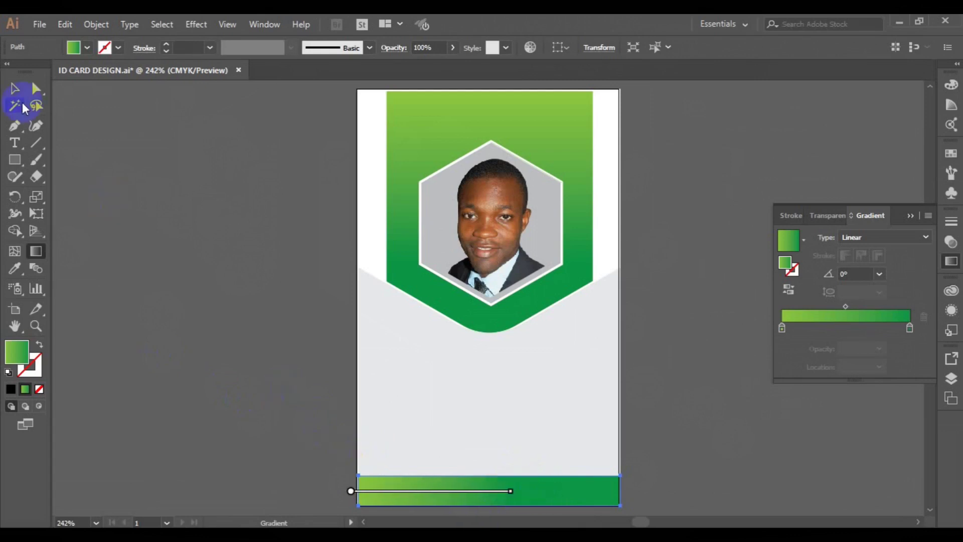
left_click(14, 88)
left_click(251, 271)
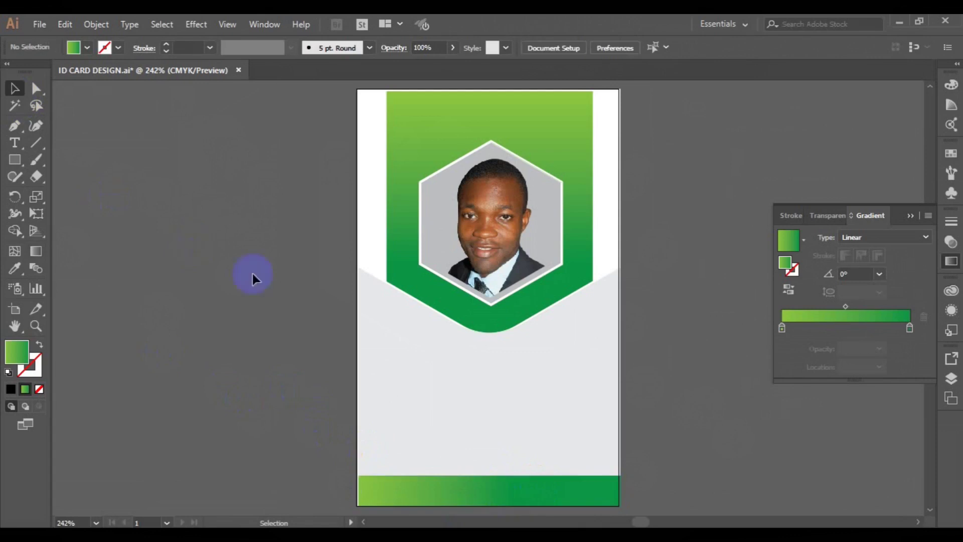
- Delete the right white overhang and nudge the grey lower panel onto the artboard edge
left_click(619, 242)
key("Delete")
left_click(621, 283)
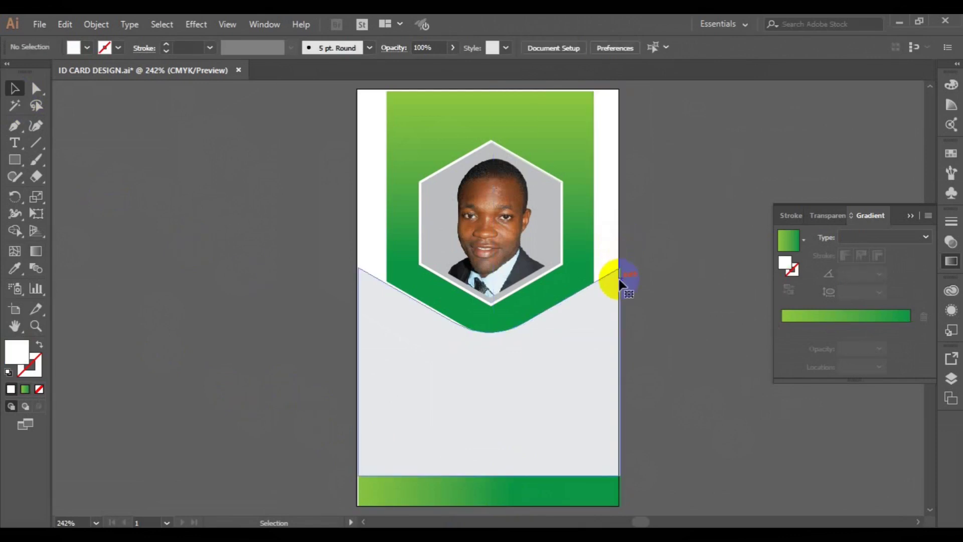
left_click_drag(599, 320, 591, 323)
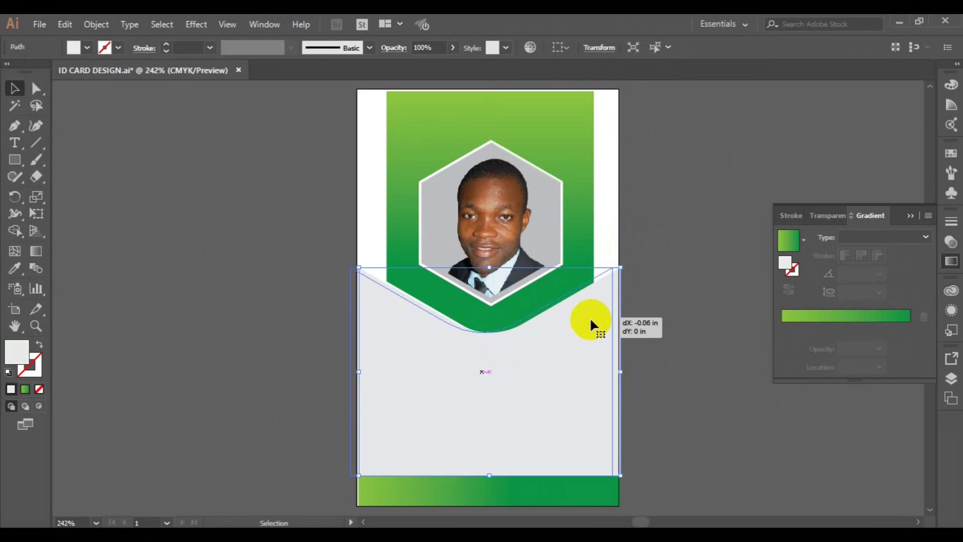
left_click(620, 502)
key("ctrl+z")
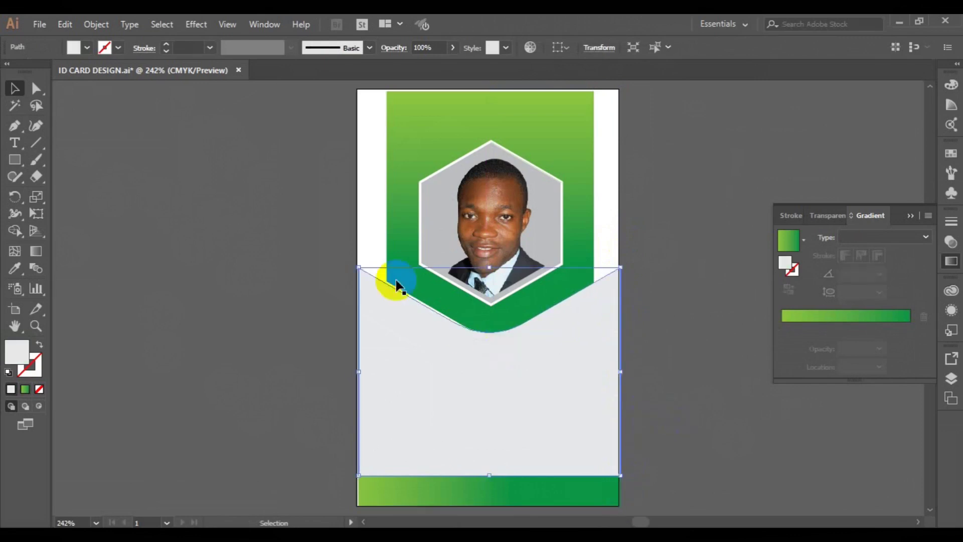
key("Left")
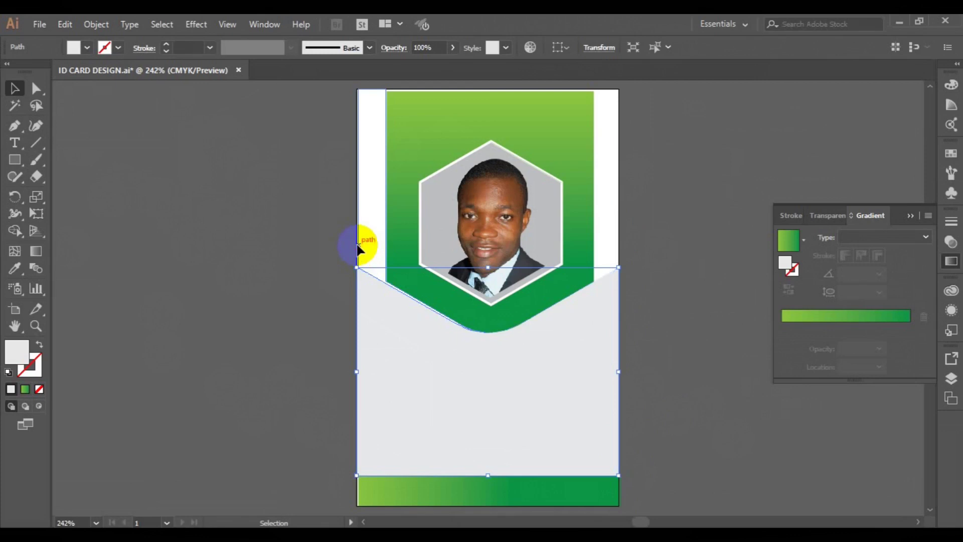
- Copy the upper-left white strip to the right and reflect it as a mirrored strip
left_click(357, 247)
key("Left")
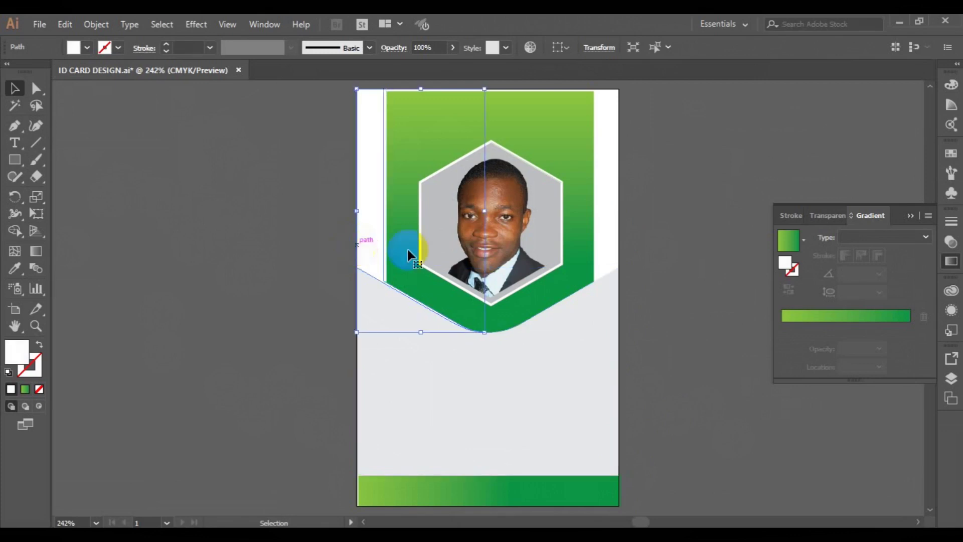
left_click(606, 190)
left_click(366, 208)
left_click_drag(366, 208, 559, 195)
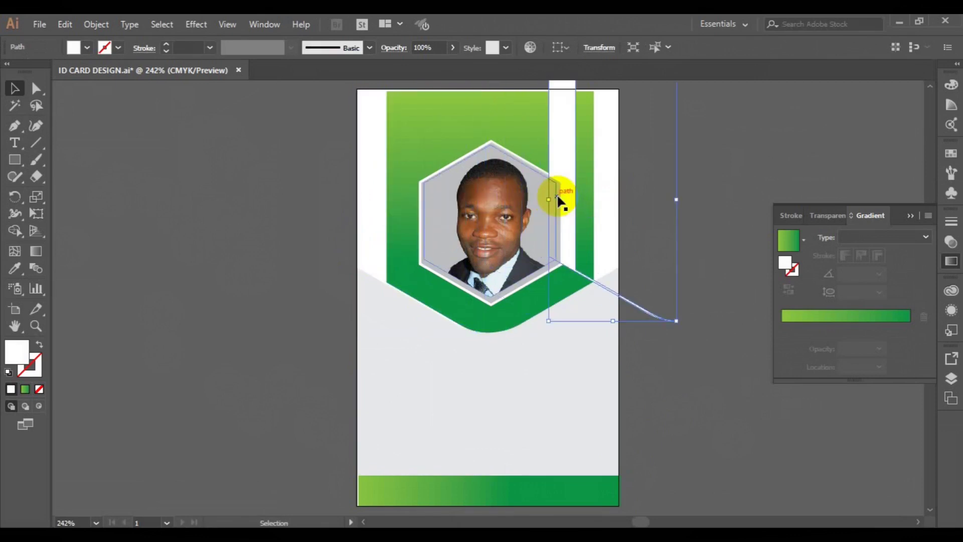
right_click(558, 152)
mouse_move(628, 353)
left_click(746, 405)
left_click(296, 420)
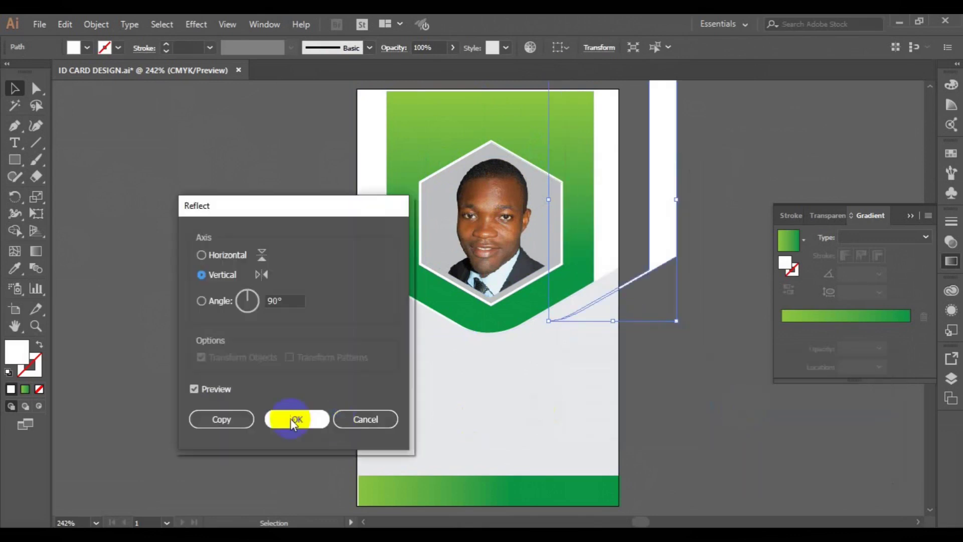
left_click_drag(655, 232, 599, 249)
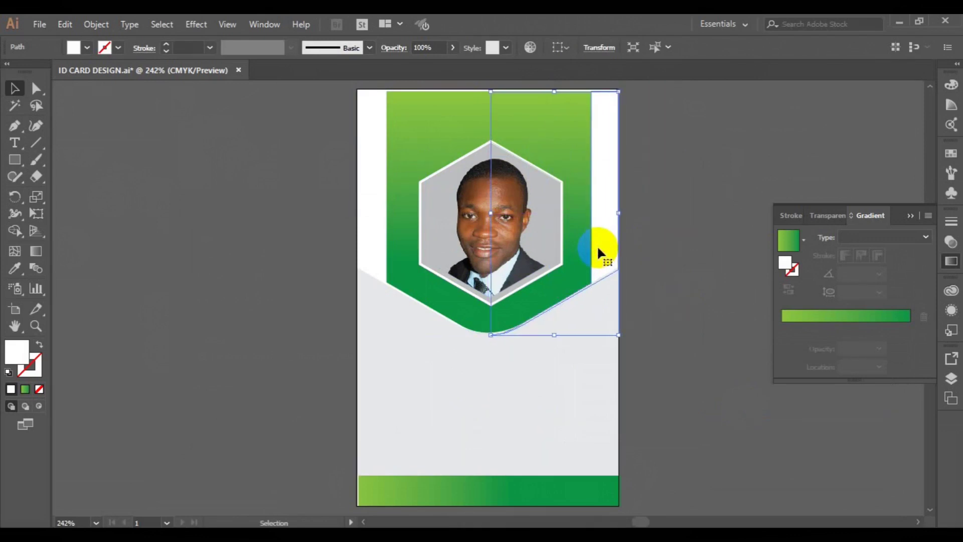
- Top-align both white strips with the header and bring them to the front
left_click(372, 254, "shift")
left_click(533, 119, "shift")
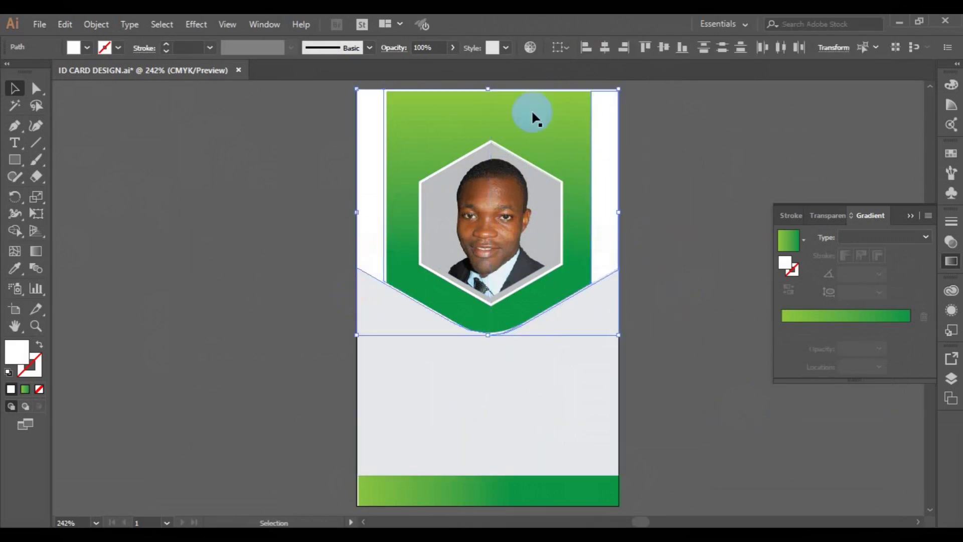
left_click(646, 47)
right_click(609, 134)
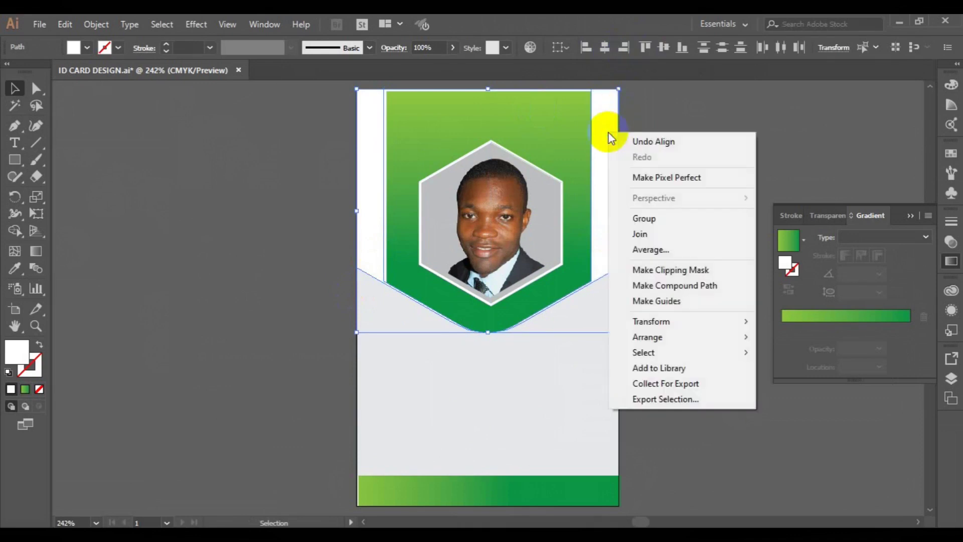
mouse_move(669, 338)
left_click(802, 340)
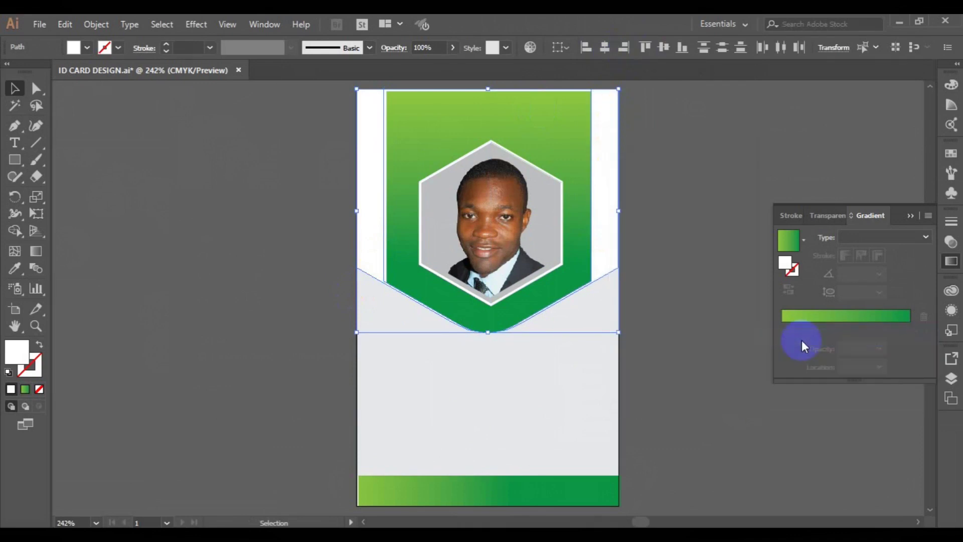
left_click(680, 330)
left_click(608, 216)
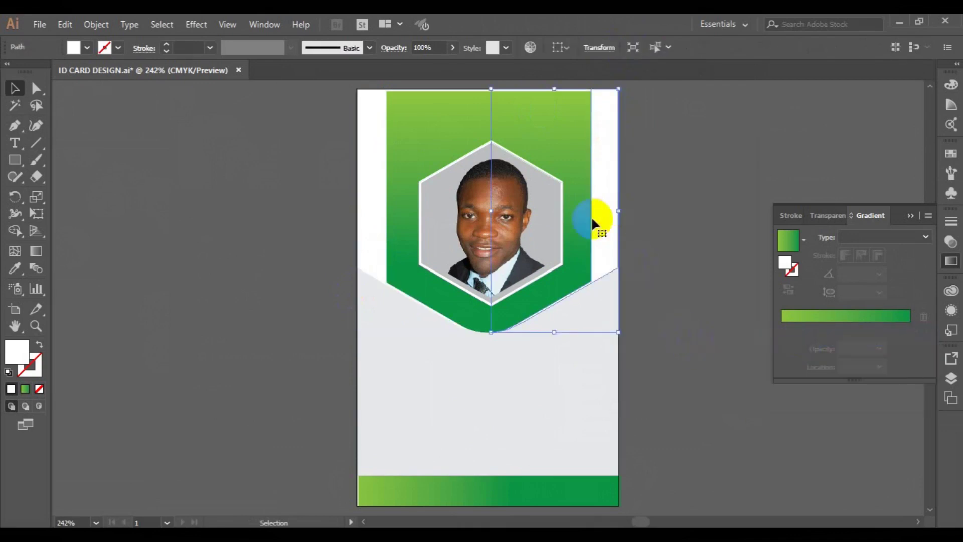
left_click(375, 200, "shift")
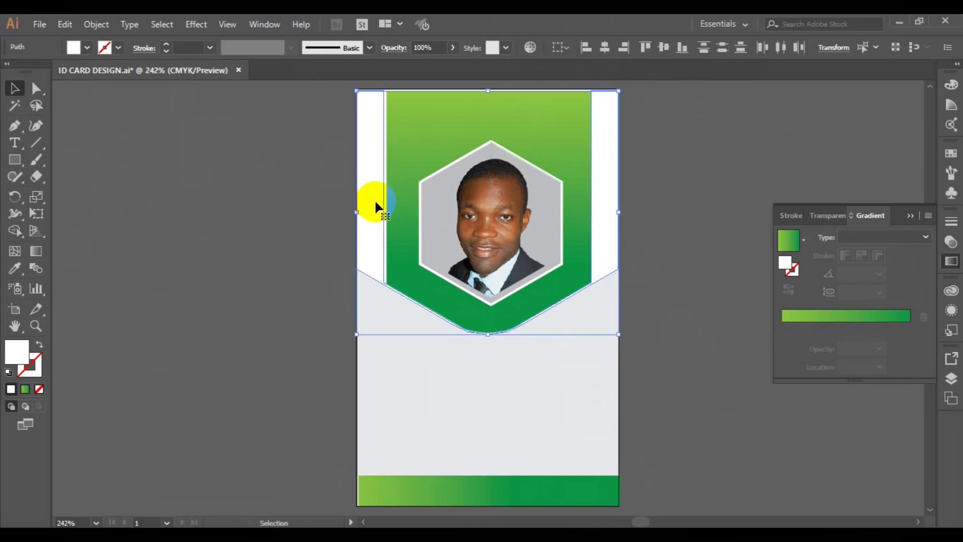
left_click(228, 263)
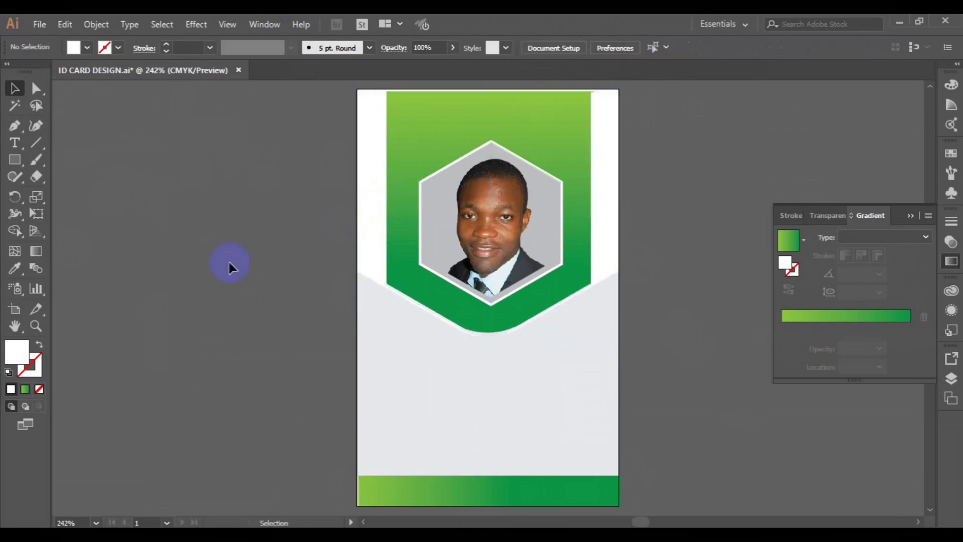
key("ctrl+minus")
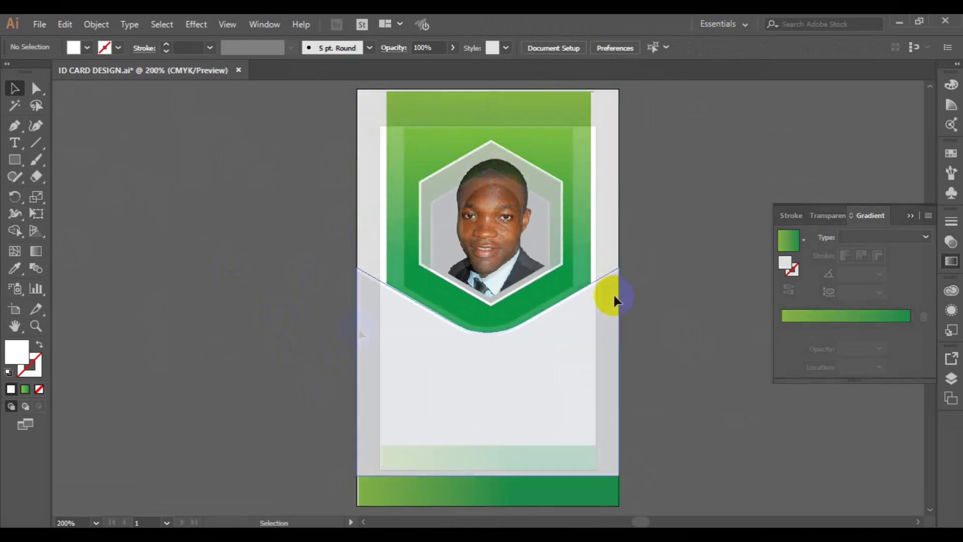
- Type the cardholder's full name below the portrait and set it in Roboto Bold
key("ctrl+plus")
left_click(908, 215)
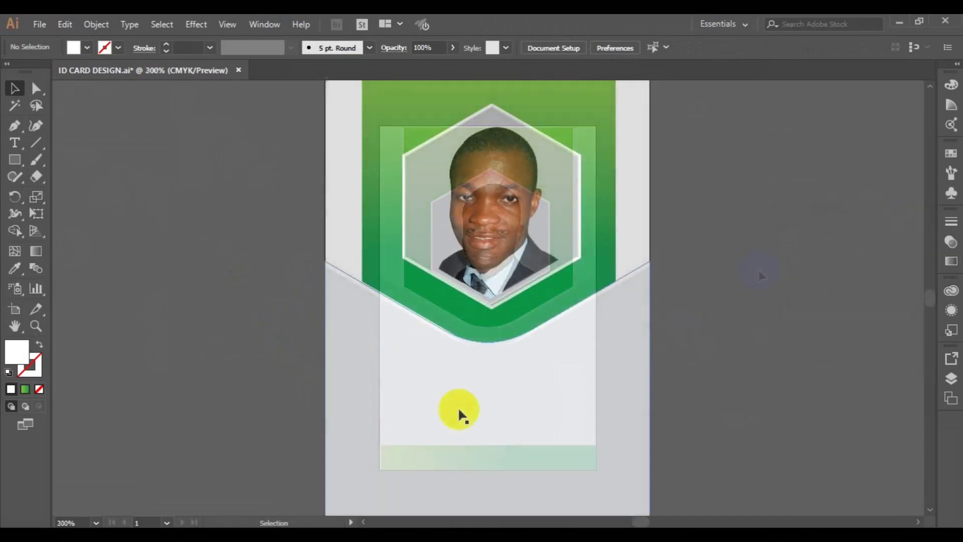
left_click(426, 403)
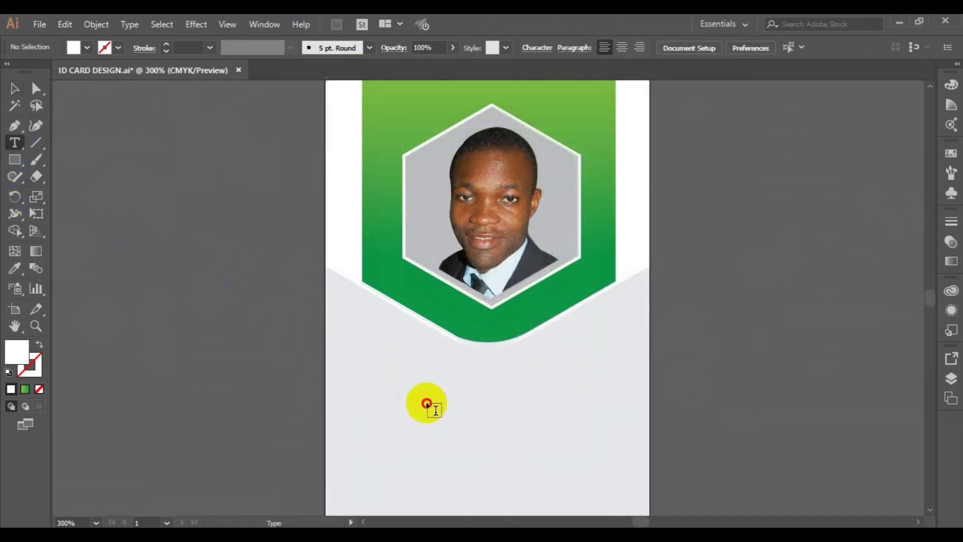
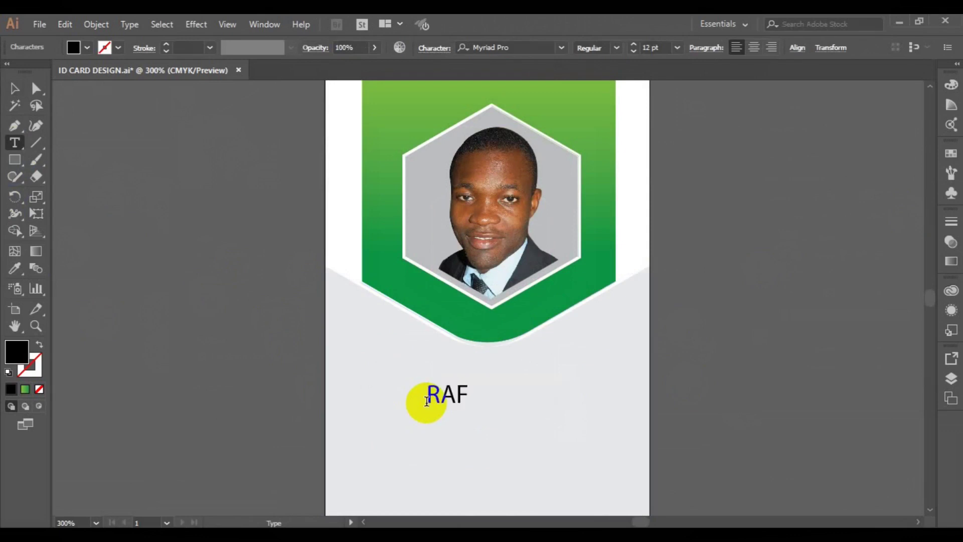
key("ctrl+a")
left_click(562, 52)
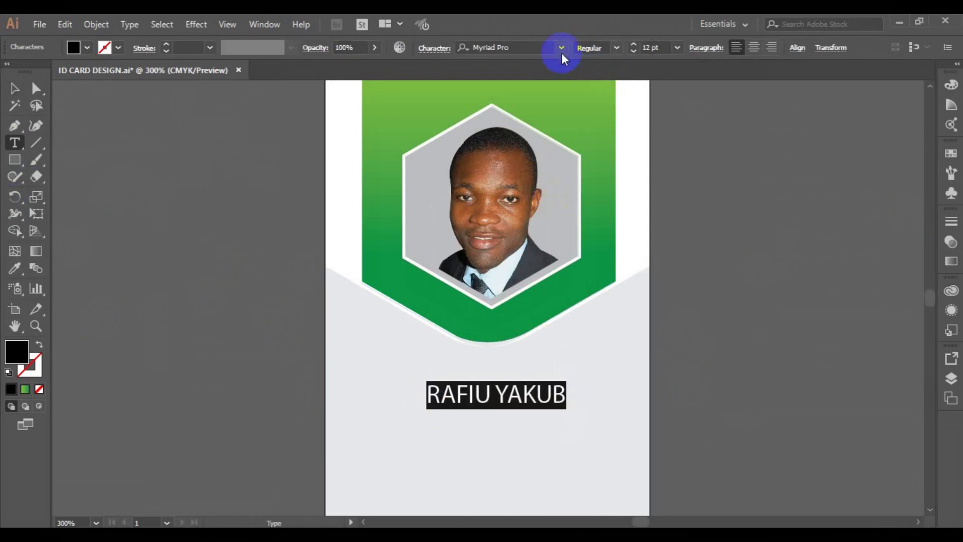
scroll(763, 305, "up", 15)
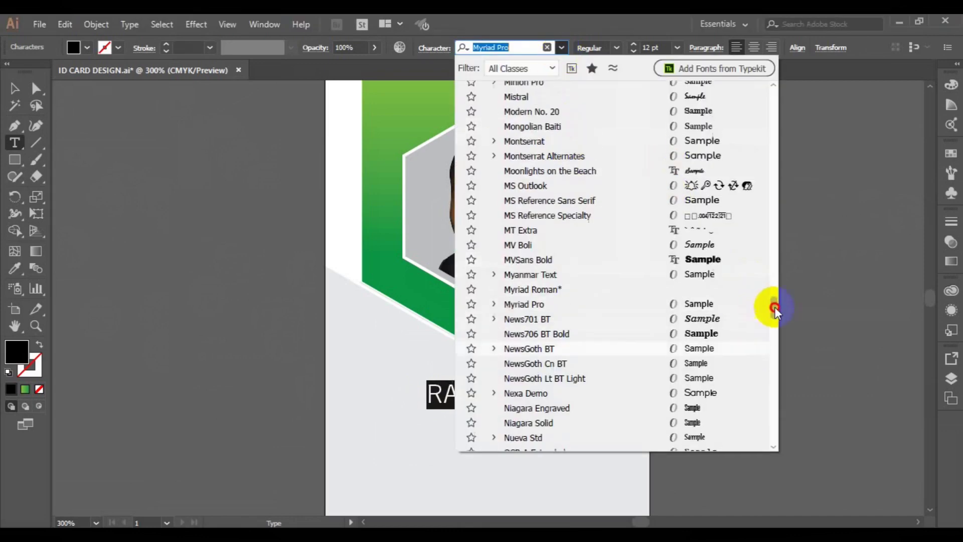
left_click_drag(761, 179, 768, 339)
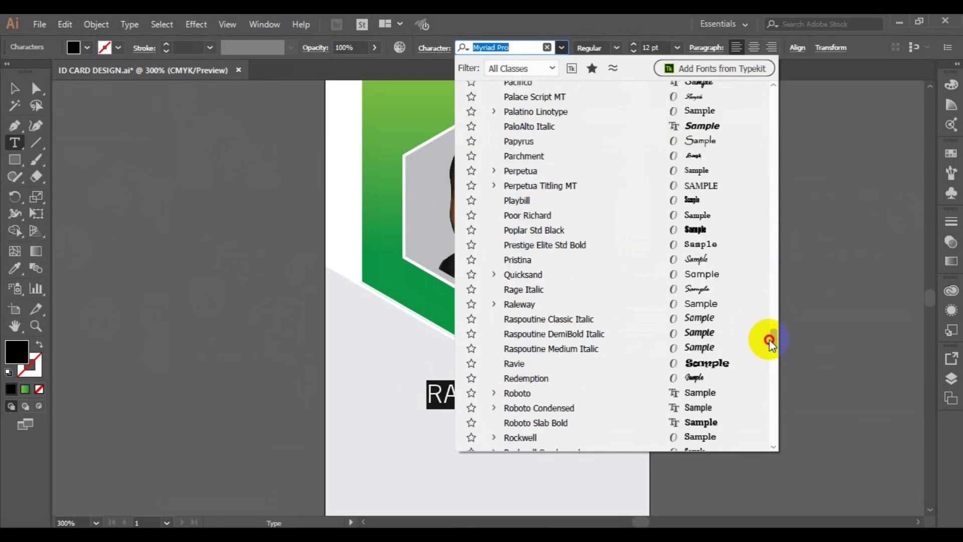
left_click(690, 395)
left_click(616, 48)
left_click(596, 170)
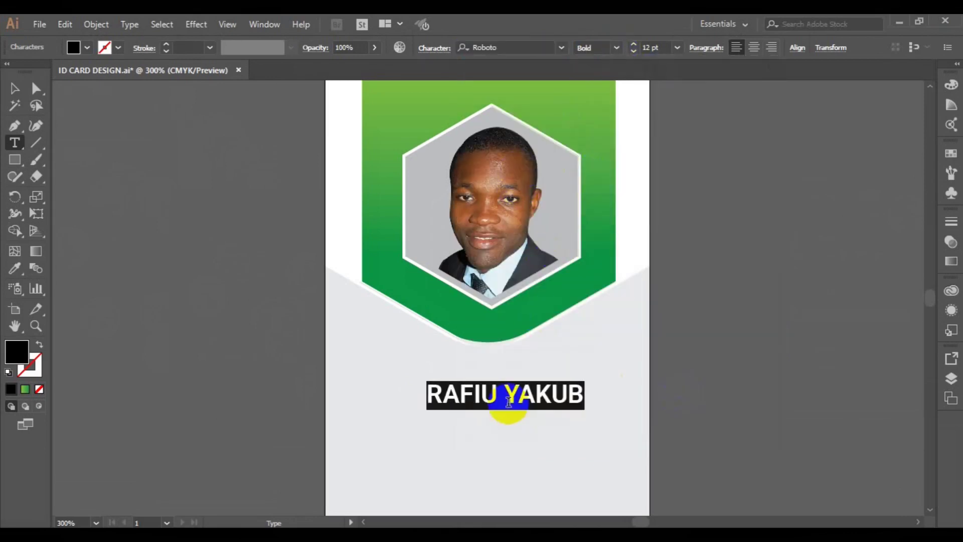
- Make the surname Light weight in green and move the name just under the hexagon
double_click(508, 401)
left_click(617, 47)
left_click(599, 79)
left_click(87, 47)
left_click(48, 81)
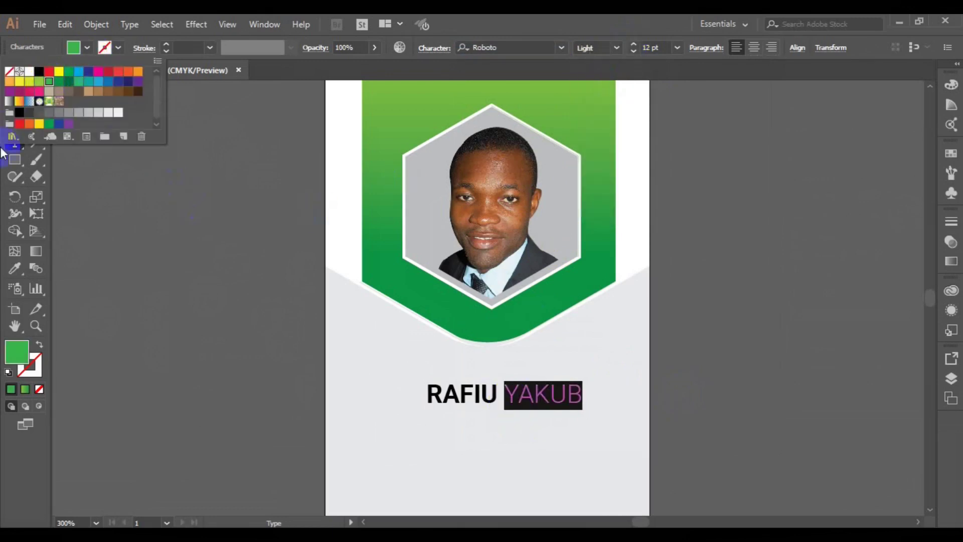
left_click(7, 155)
left_click(17, 88)
left_click_drag(470, 389, 459, 354)
left_click(256, 374)
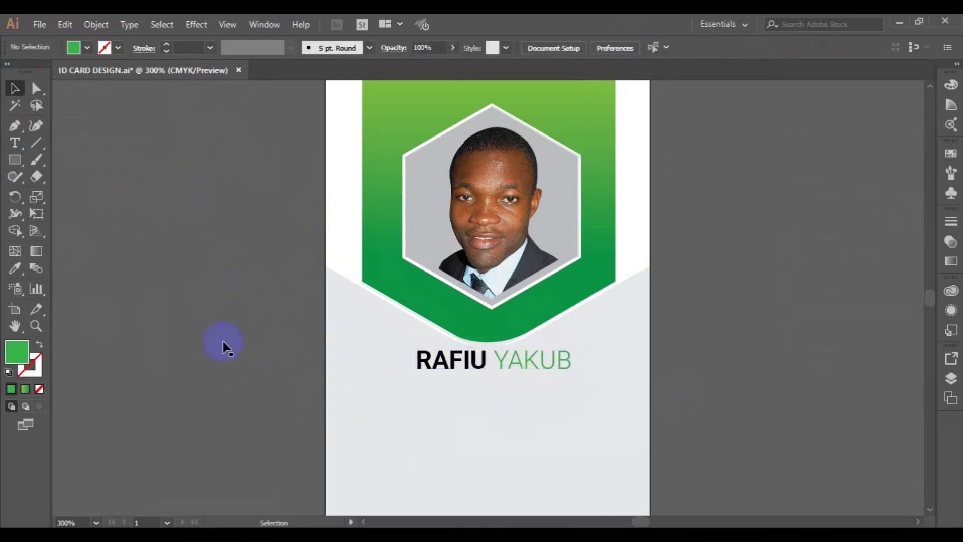
- Draw a thin rectangle below the name, round it into a pill, and give it the green gradient
left_click(14, 159)
left_click_drag(416, 377, 571, 406)
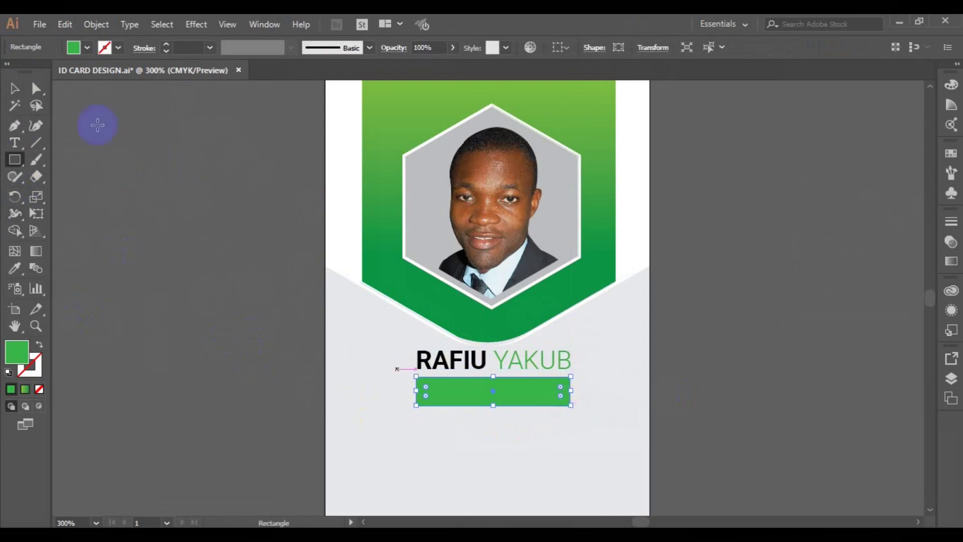
key("a")
left_click_drag(427, 390, 463, 403)
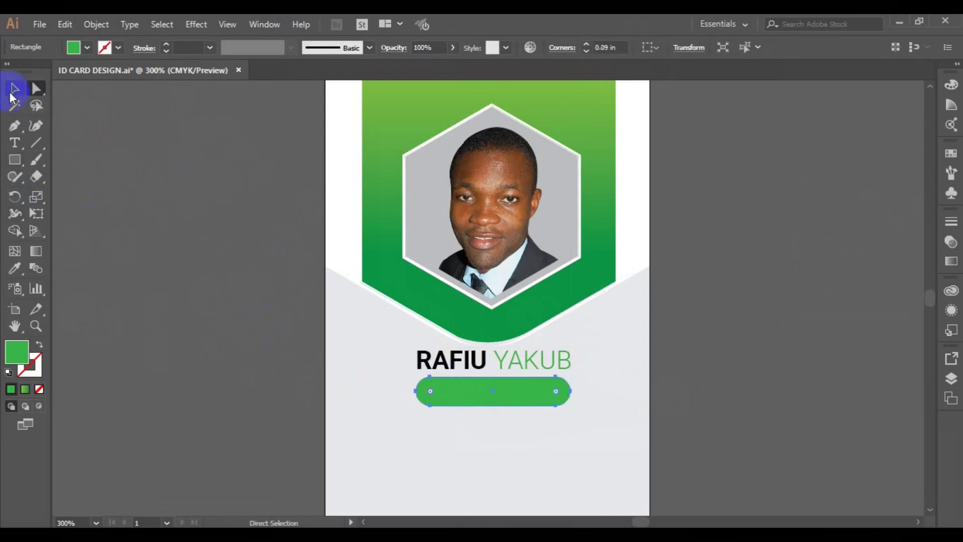
left_click(15, 268)
left_click(382, 164)
left_click(14, 88)
left_click(221, 272)
- Place a copy of the name text on the pill, arranged in front of it
key("ctrl+equal")
left_click_drag(462, 387, 462, 435)
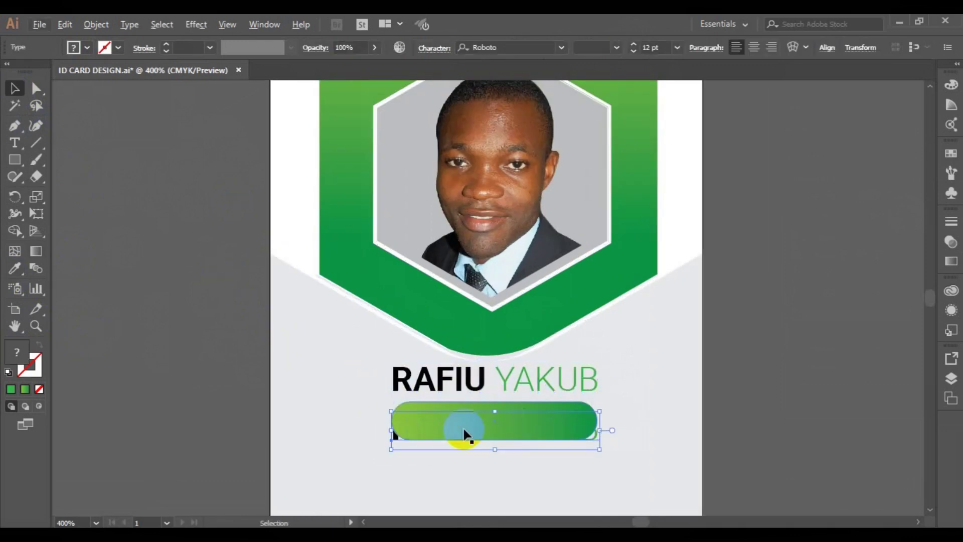
right_click(595, 438)
mouse_move(640, 356)
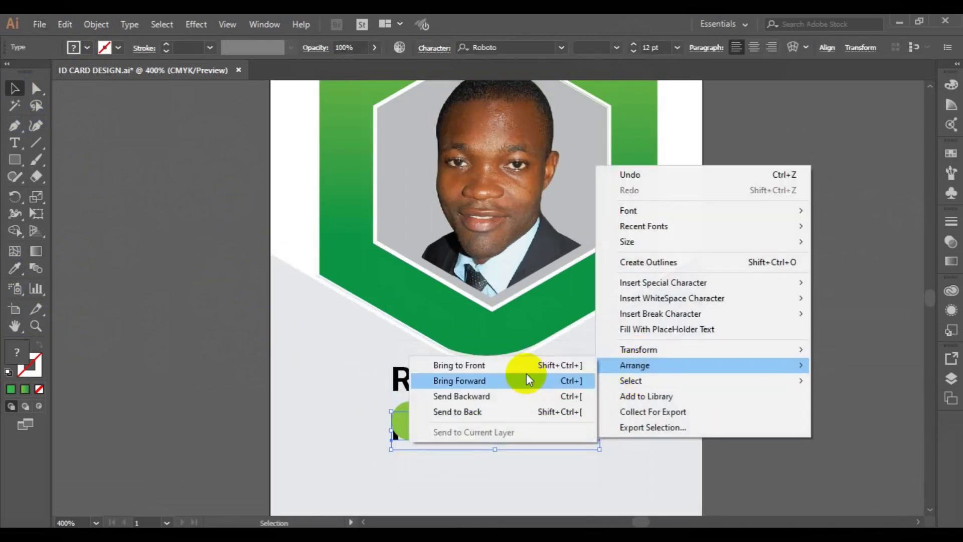
left_click(524, 372)
- Replace the copied text with 'CREATIVE DIRECTOR'
left_click(16, 144)
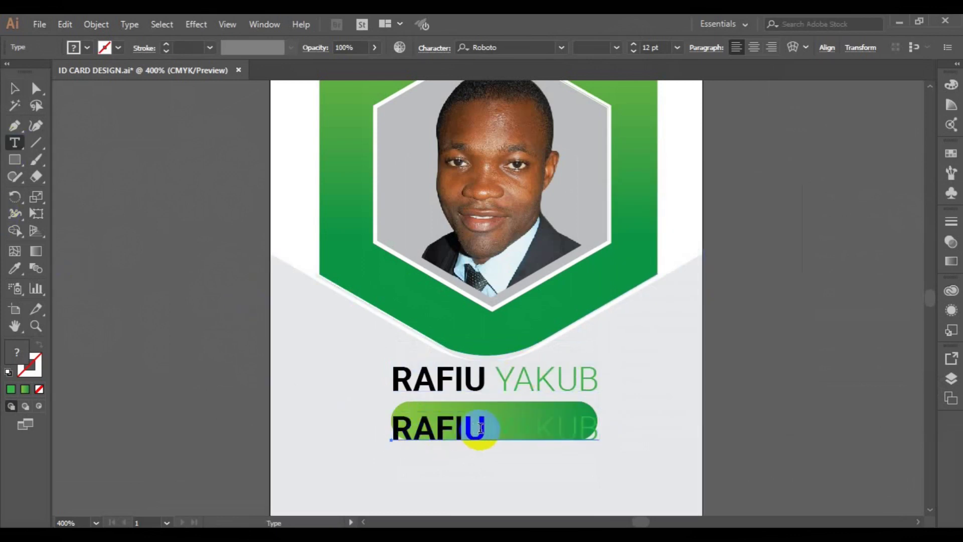
left_click(480, 430)
double_click(480, 428)
key("BackSpace")
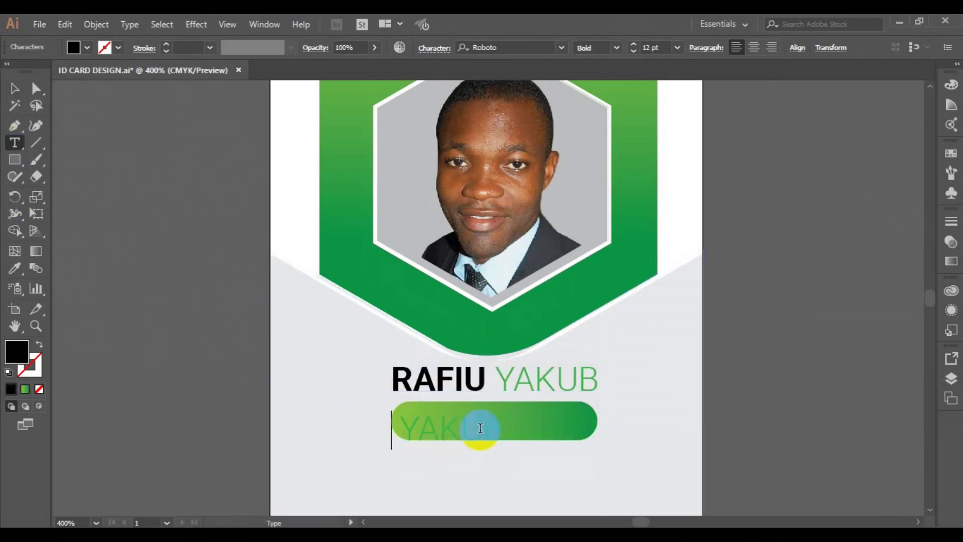
key("ctrl+a")
type("DI")
key("ctrl+z")
left_click(432, 422)
key("shift+Left")
key("shift+Left")
key("shift+Left")
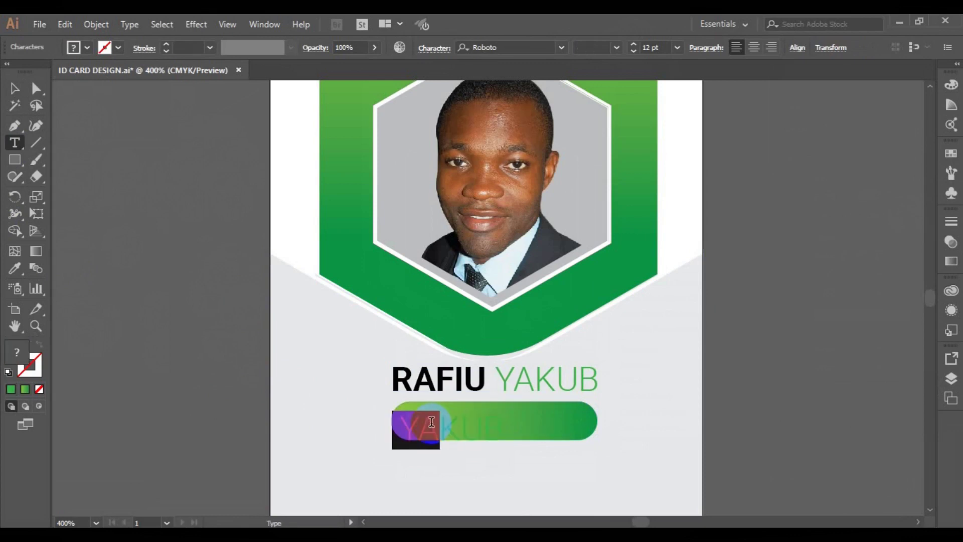
key("BackSpace")
key("shift+Right")
key("shift+Right")
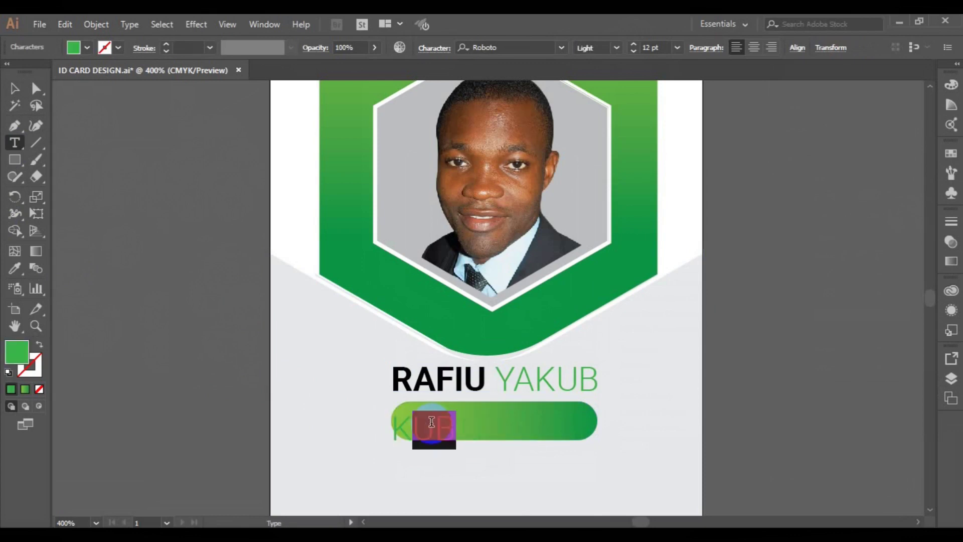
type("CREATIVE DIRECTOR")
left_click(422, 425)
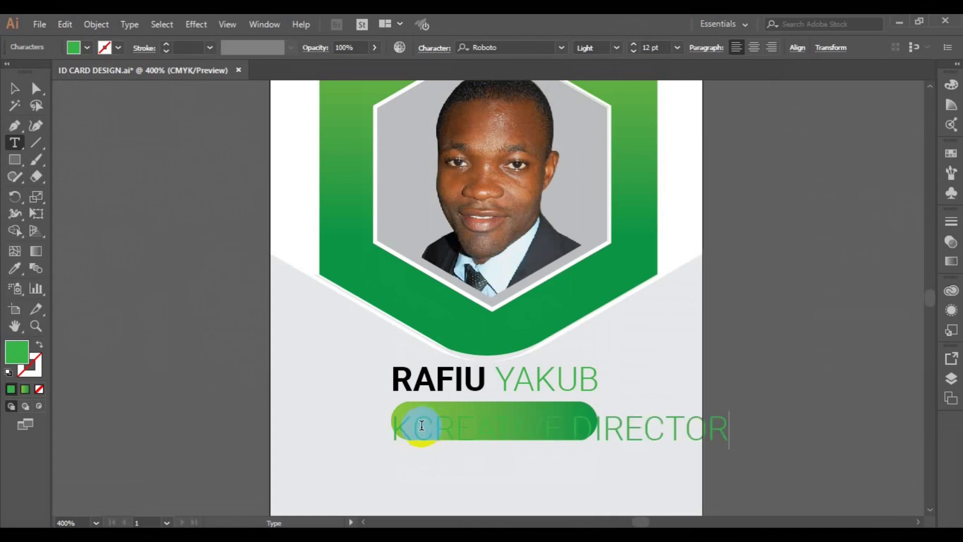
key("BackSpace")
- Make the title 6 pt white, centre it on the pill, and group them
key("ctrl+a")
left_click(677, 47)
left_click(694, 87)
left_click(87, 48)
left_click(29, 71)
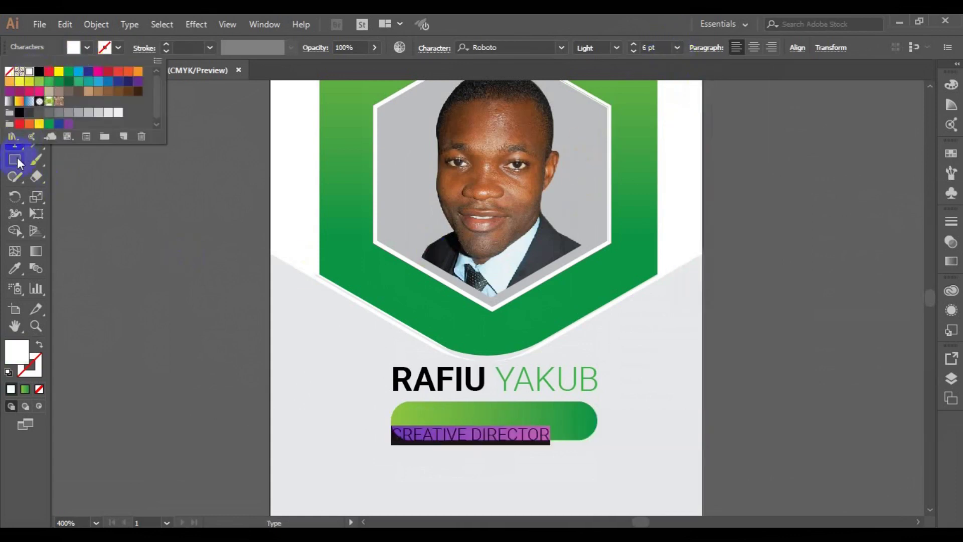
left_click(17, 158)
left_click(16, 89)
left_click(513, 412, "shift")
left_click(474, 47)
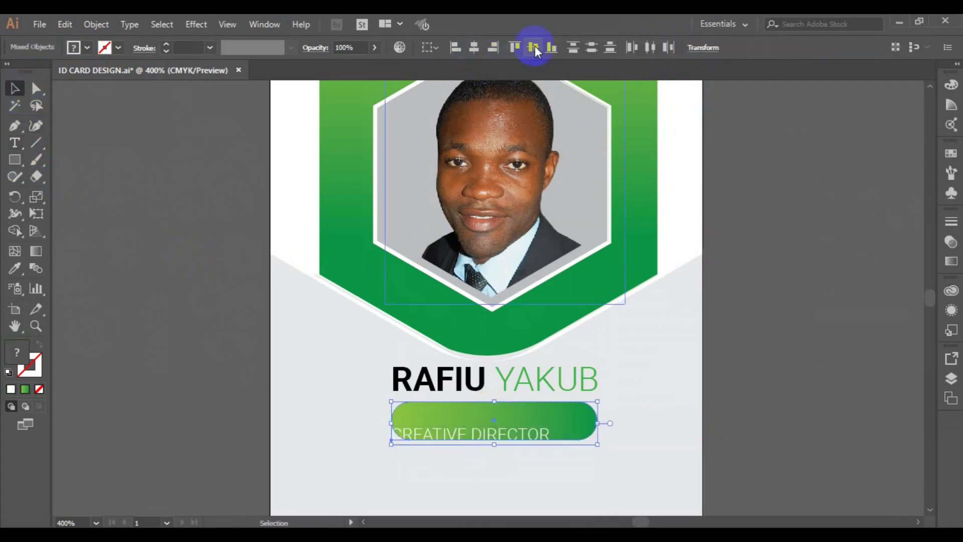
left_click(534, 47)
left_click(96, 25)
left_click(138, 60)
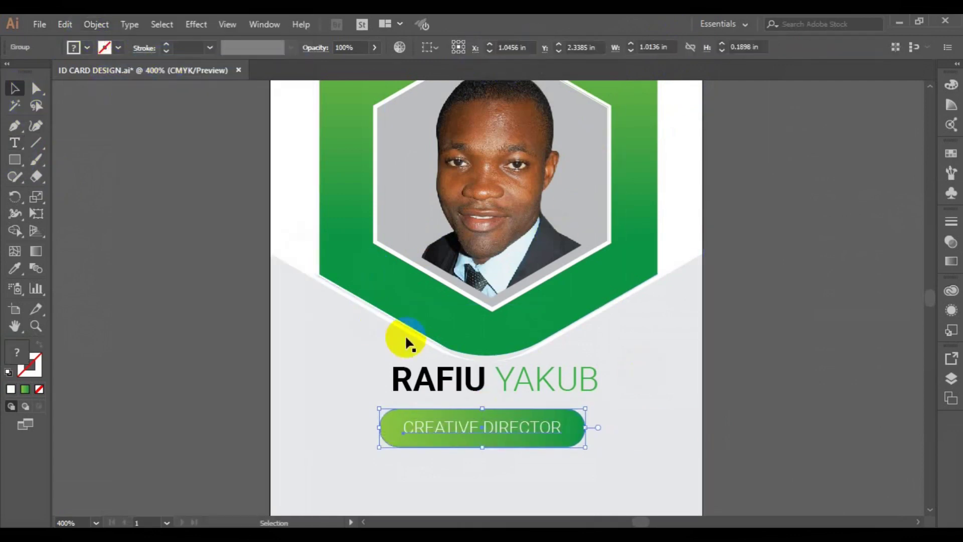
- Centre the name over the badge, group them, and centre the group on the card
left_click(433, 386, "shift")
left_click(480, 47)
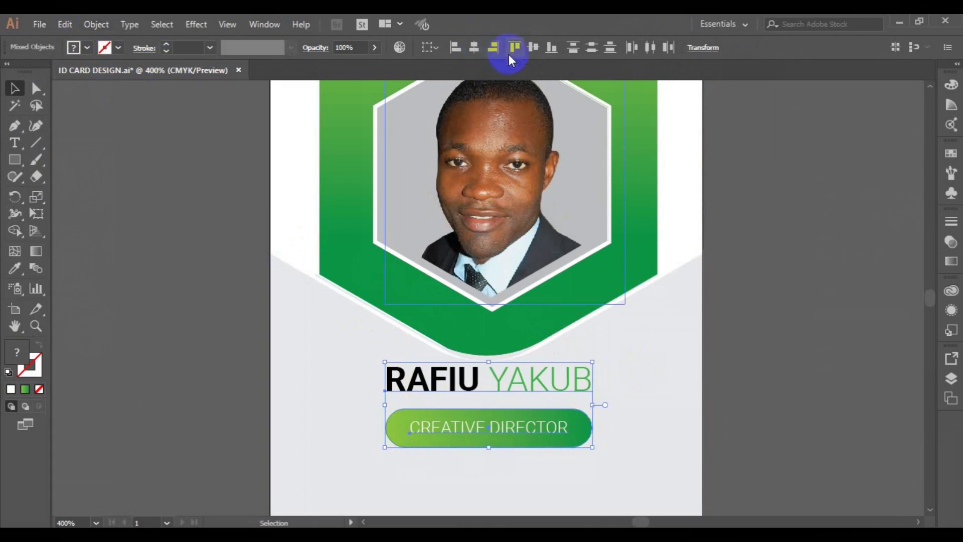
left_click(756, 266)
key("Up")
key("Up")
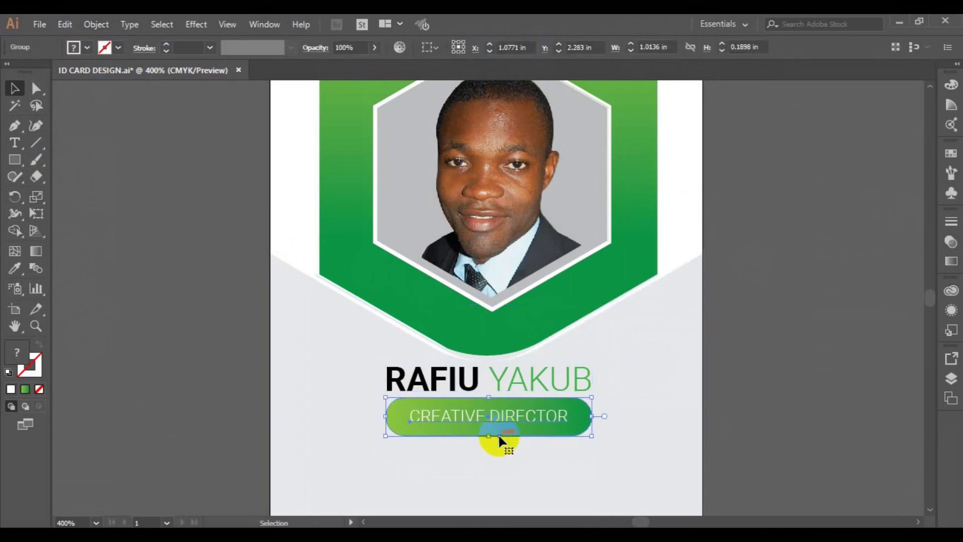
left_click(500, 386, "shift")
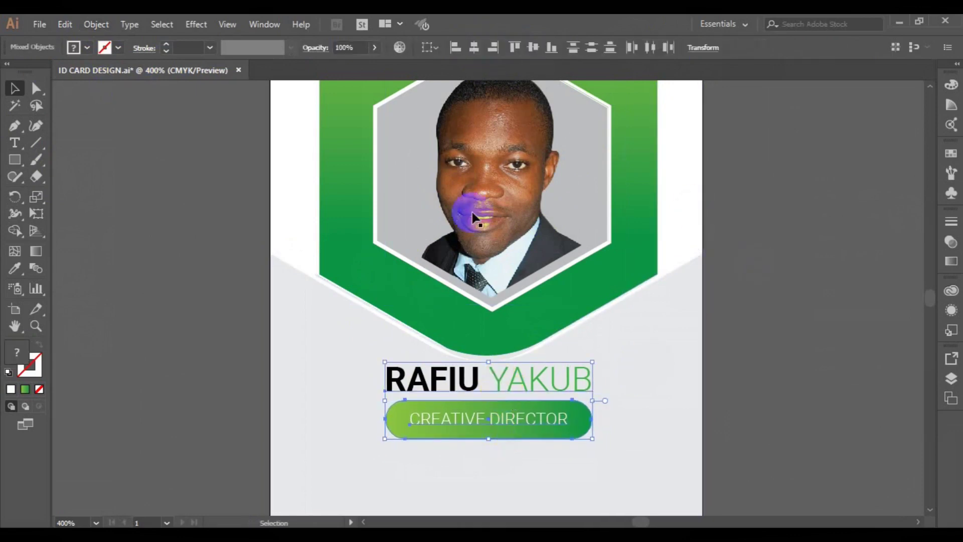
left_click(478, 52)
left_click(96, 25)
left_click(170, 59)
left_click(292, 374, "shift")
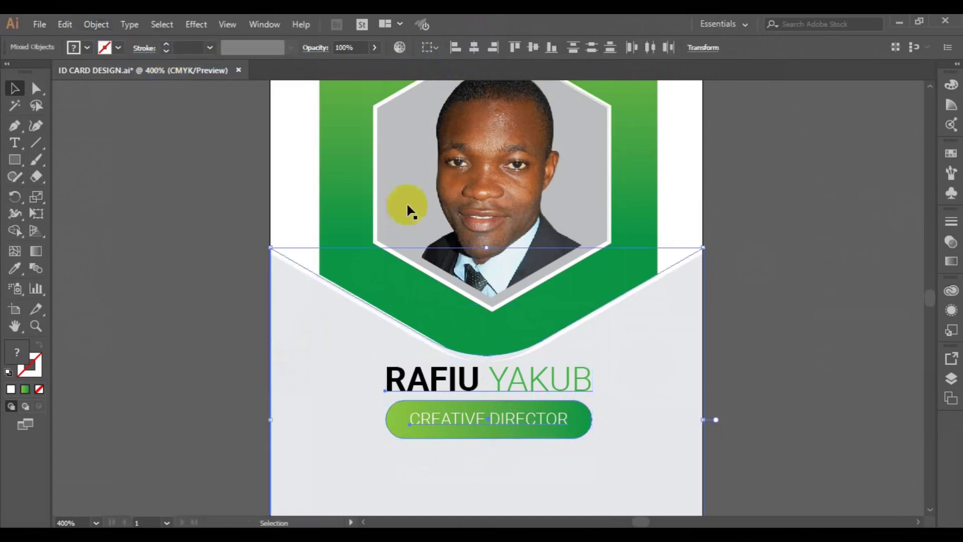
left_click(481, 53)
left_click(692, 236)
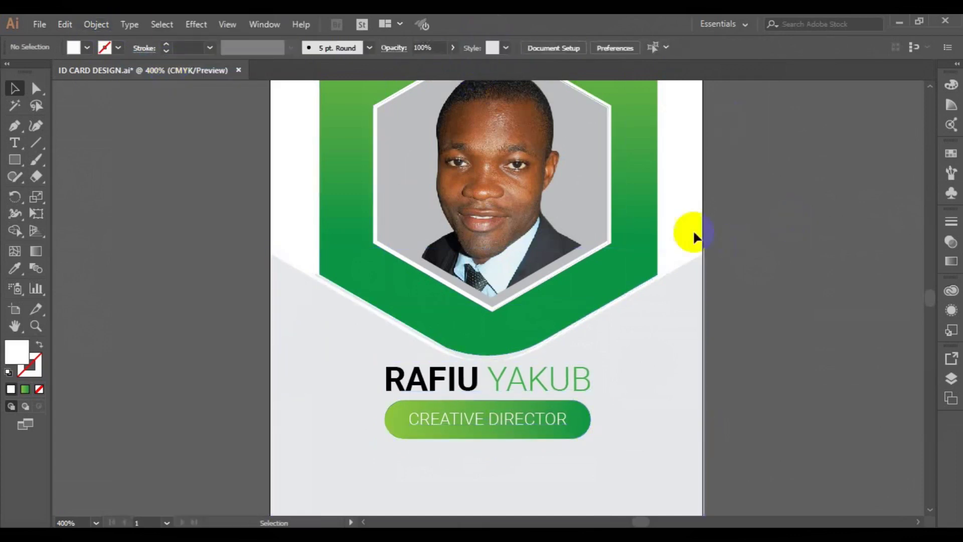
key("ctrl+0")
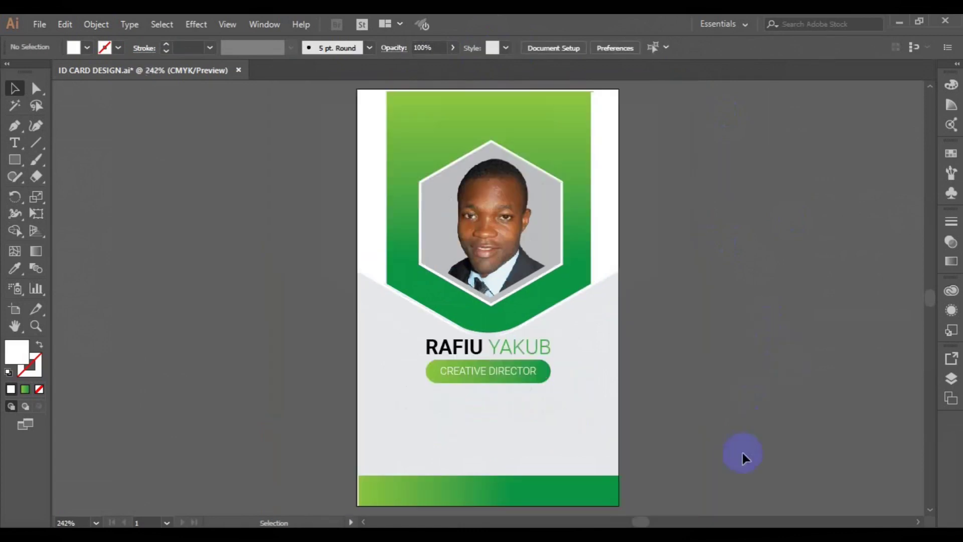
- Ungroup the name and badge, then drop a text copy below the pill
left_click(478, 366)
left_click(96, 24)
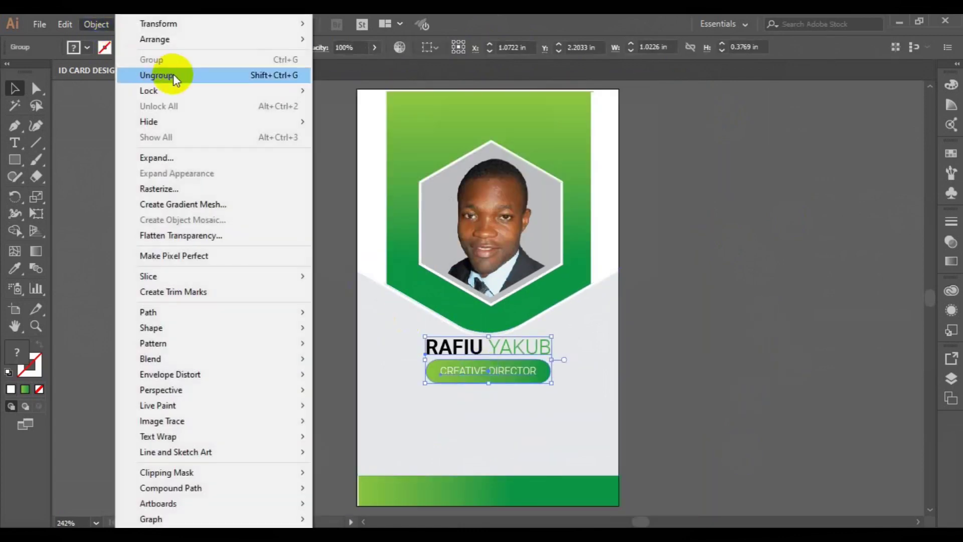
left_click(173, 76)
left_click(96, 24)
left_click(160, 75)
left_click(453, 370)
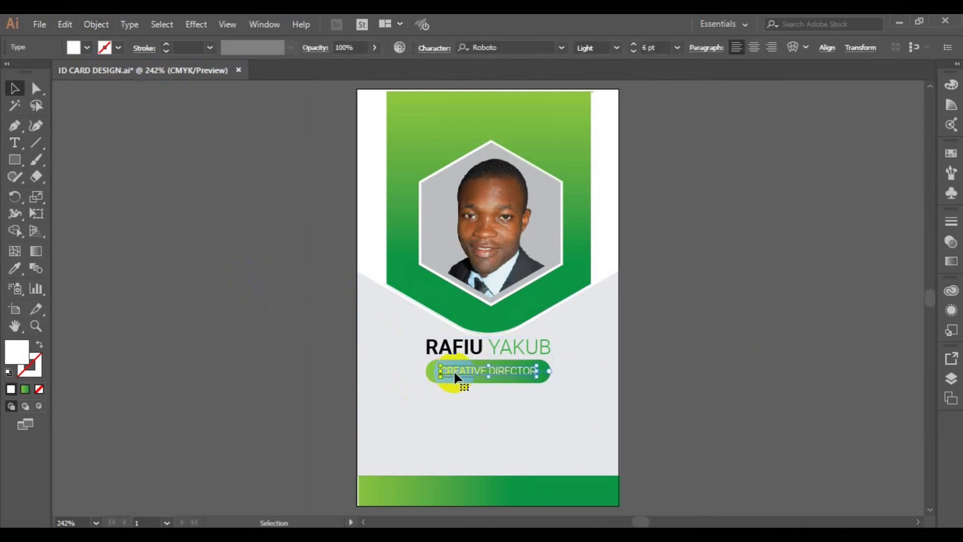
left_click_drag(444, 346, 410, 408)
- Retype the copied text as the ID NO, DEPT, EMAIL, PHONE label lines
key("t")
left_click(540, 421)
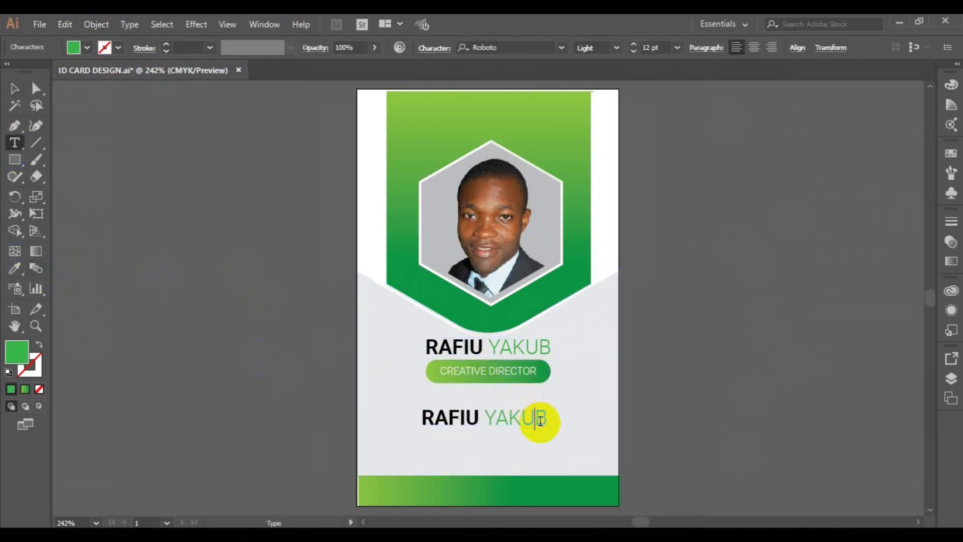
key("BackSpace")
key("ctrl+a")
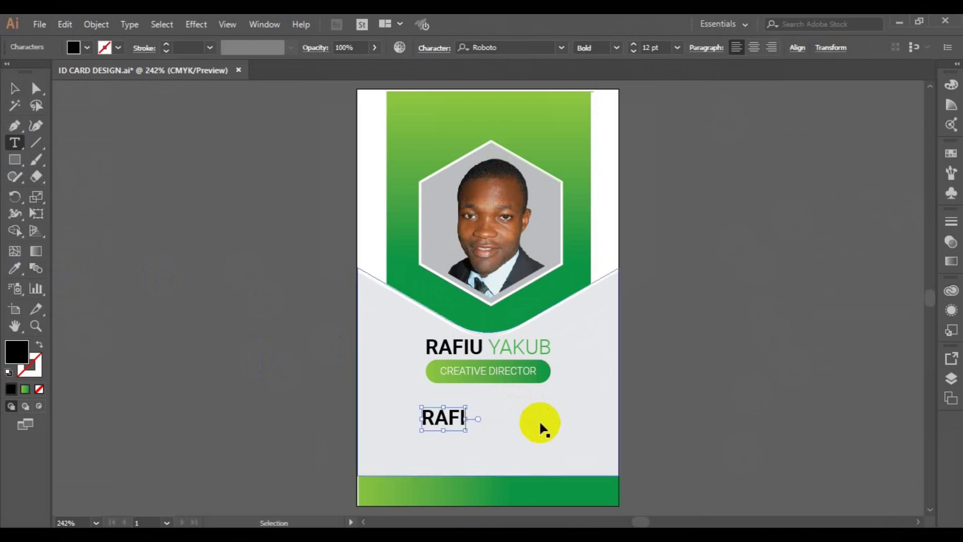
type("ID NO")
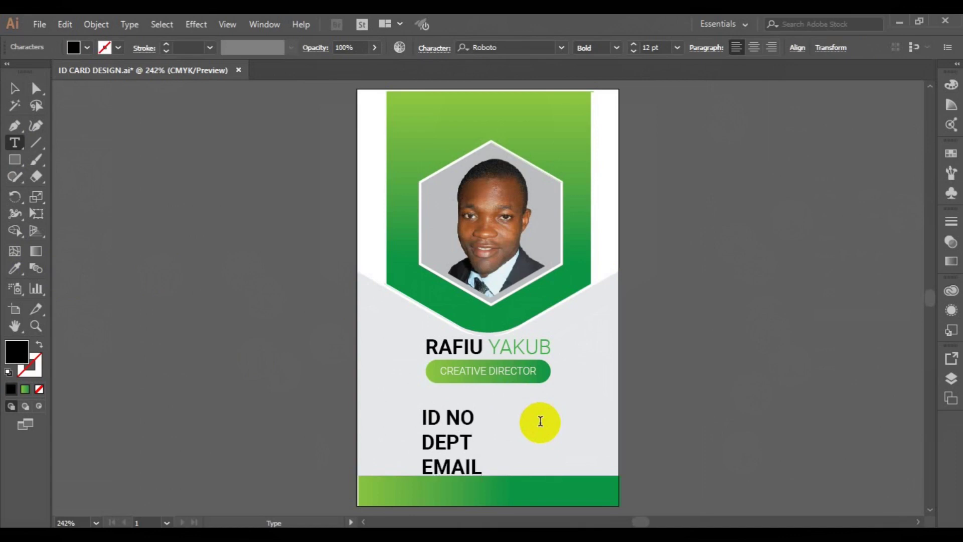
type("HONE")
- Set the labels to 6 pt Roboto Regular and move the block up and left
key("ctrl+a")
left_click(677, 47)
left_click(701, 86)
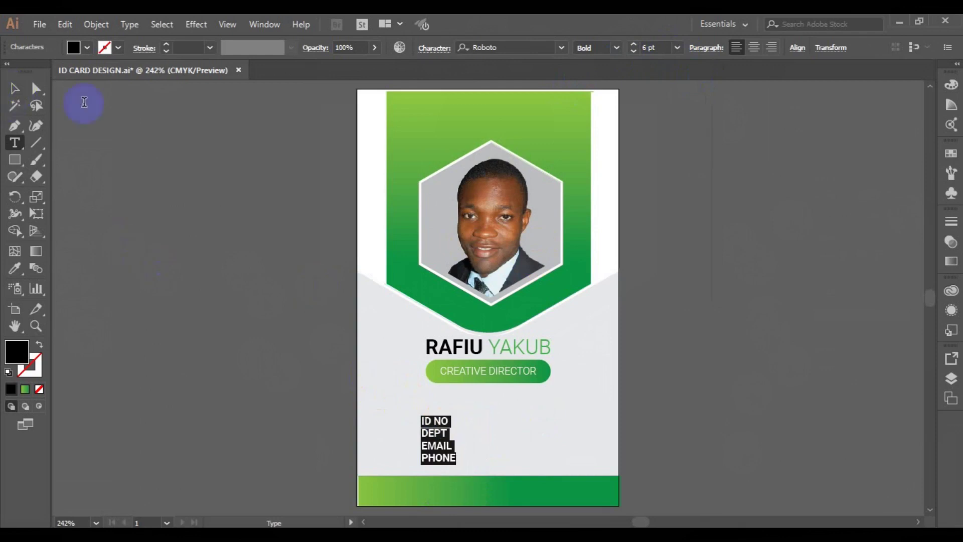
left_click(616, 49)
left_click(610, 107)
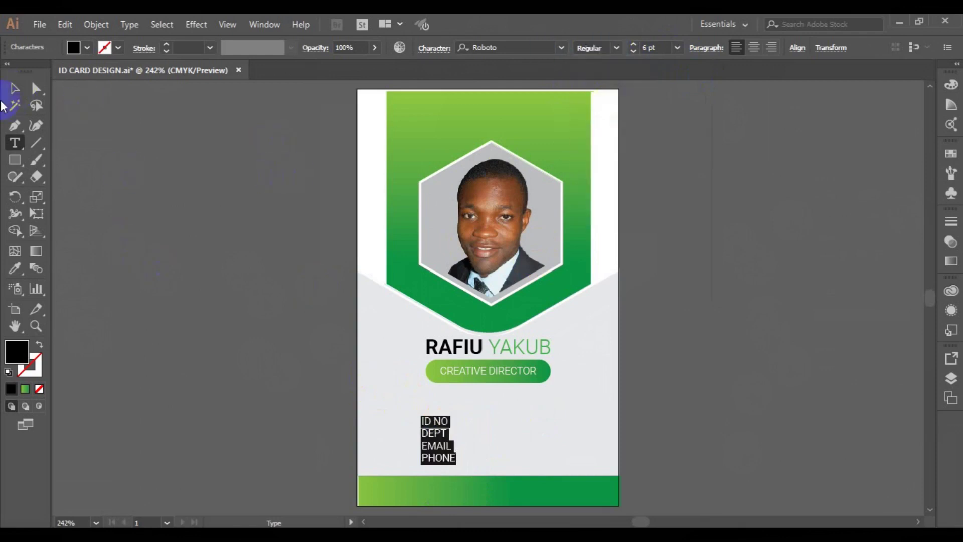
key("Escape")
left_click_drag(430, 448, 411, 425)
key("ctrl+=")
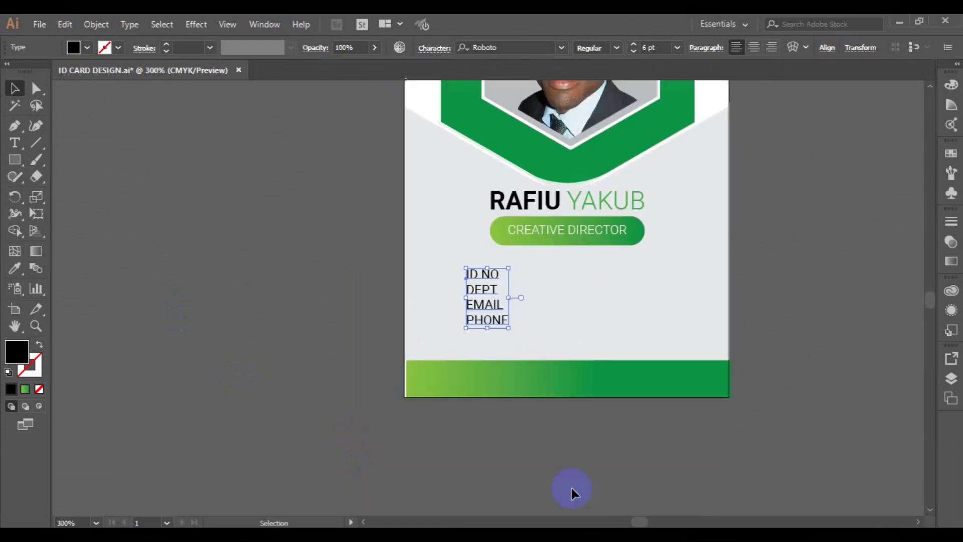
- Duplicate the ID/DEPT/EMAIL/PHONE label block twice to the right
left_click(723, 391)
left_click(475, 318)
left_click_drag(474, 320, 589, 313)
left_click(483, 319)
- Select the original and middle label blocks and try horizontal centring, then undo it
left_click(519, 314, "shift")
left_click(525, 316, "shift")
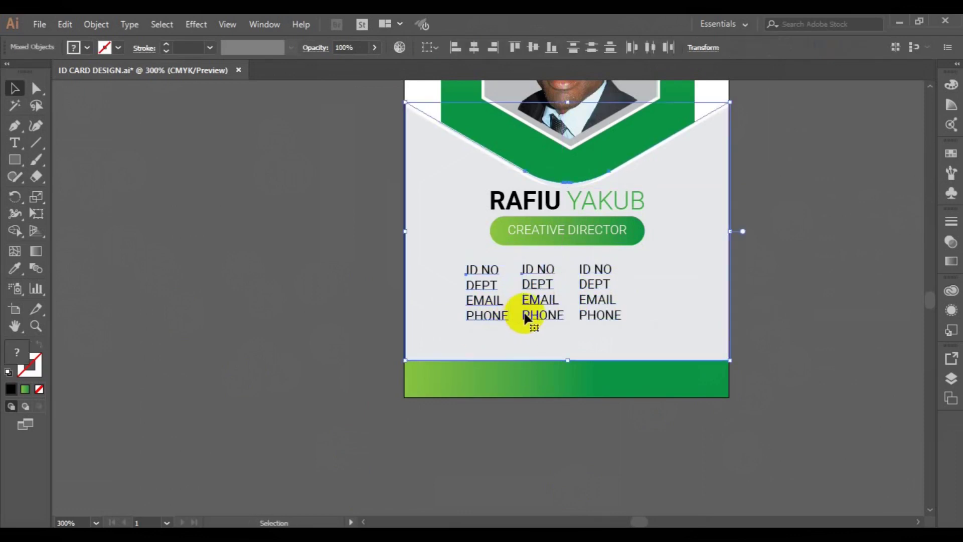
left_click(311, 316)
left_click(479, 315)
left_click(526, 316, "shift")
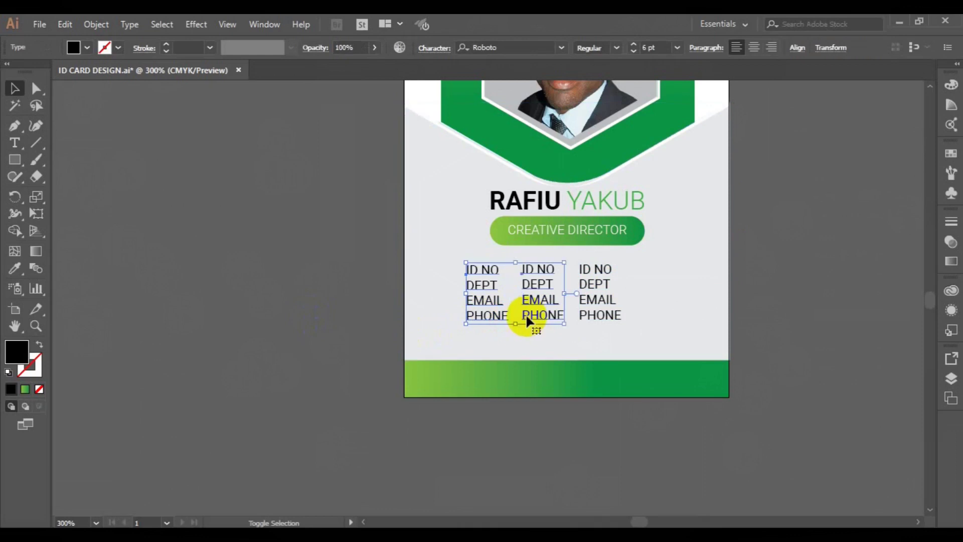
left_click(795, 50)
left_click(686, 89)
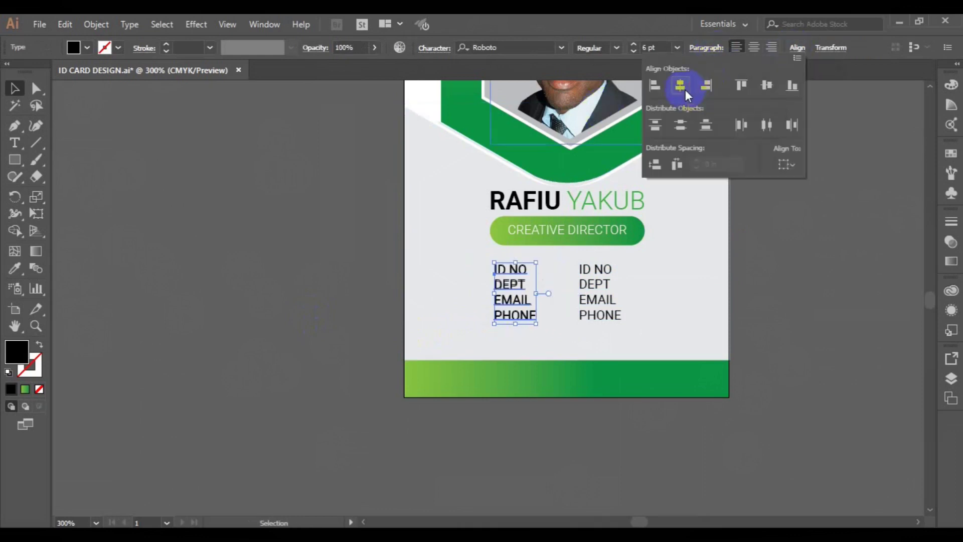
key("Escape")
key("ctrl+z")
left_click(796, 49)
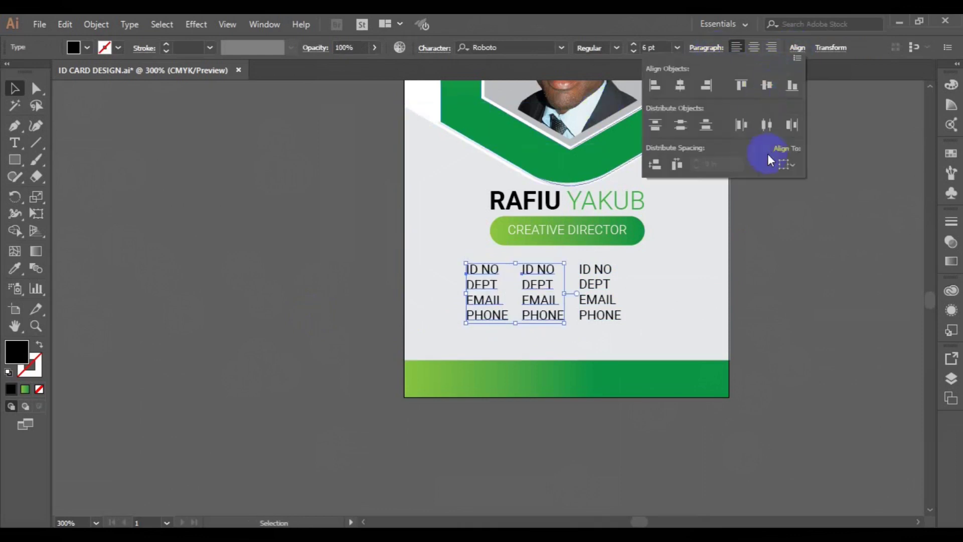
key("Escape")
- Replace the middle copy's label lines with a column of colons
left_click(15, 144)
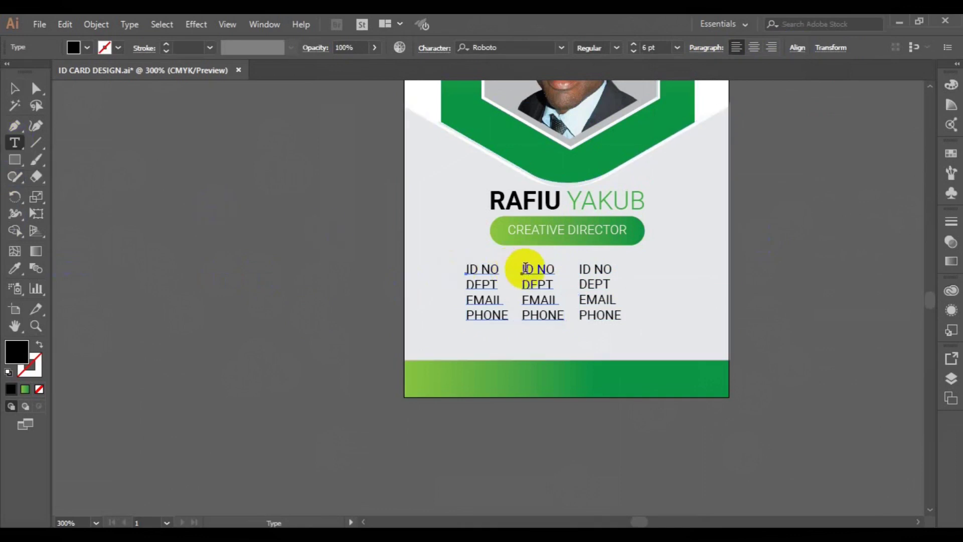
key("BackSpace")
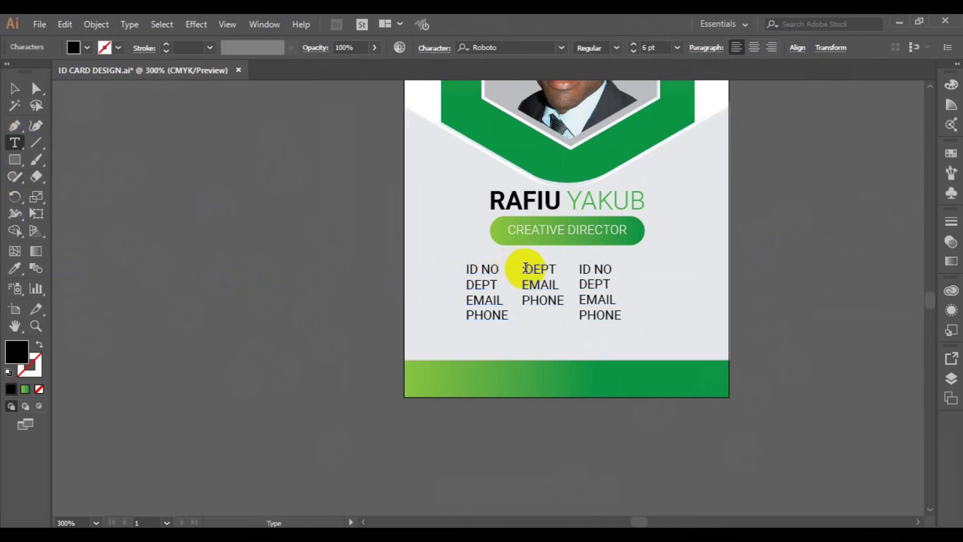
key("Return")
key("BackSpace")
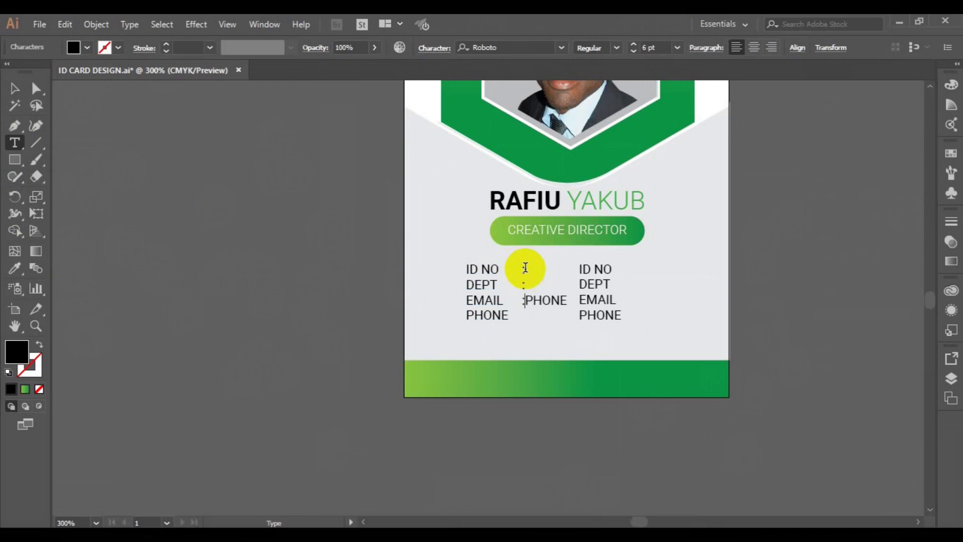
type(":")
- Align the labels and colons on their vertical centres and group them
left_click(14, 88)
left_click(484, 314)
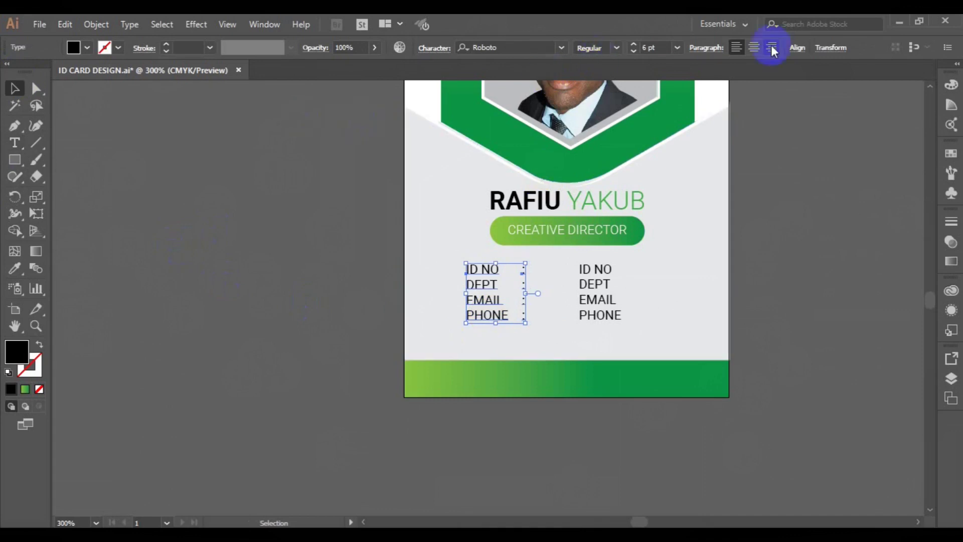
left_click(796, 47)
left_click(680, 91)
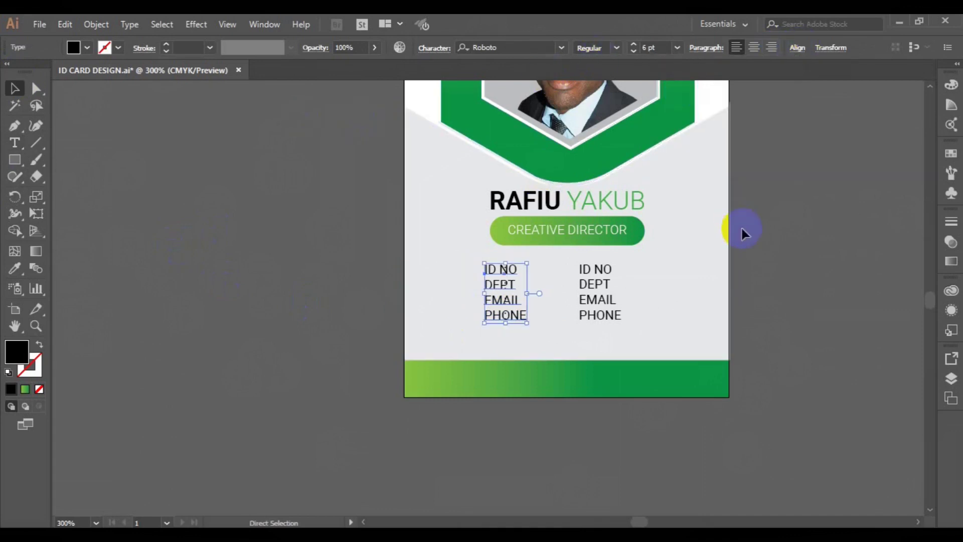
key("ctrl+z")
left_click(798, 47)
left_click(770, 89)
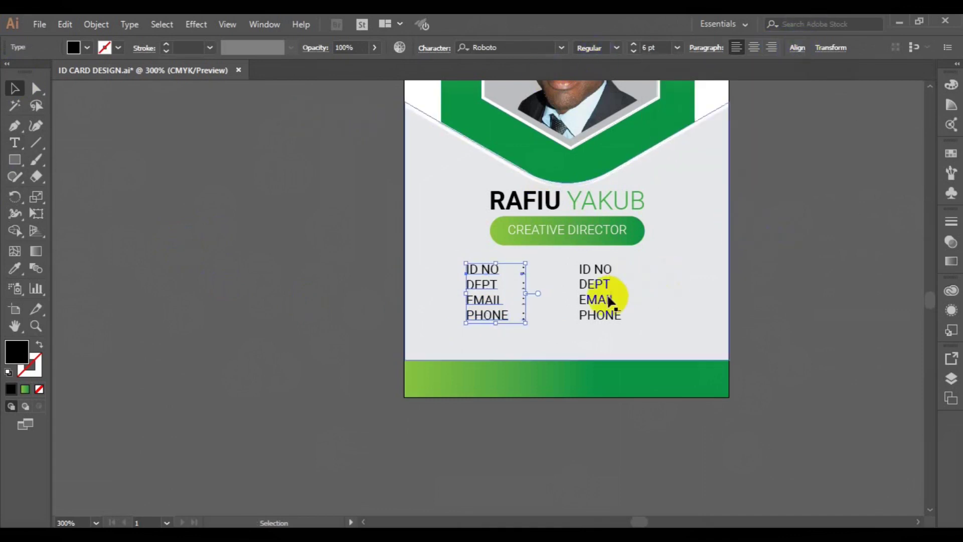
left_click(102, 28)
left_click(141, 59)
- Type the values 123.909.234.09 and GRAPHIC DESIGN into the right-hand block, starting the e-mail line
left_click(566, 318)
left_click(585, 314)
left_click(14, 144)
left_click(582, 270)
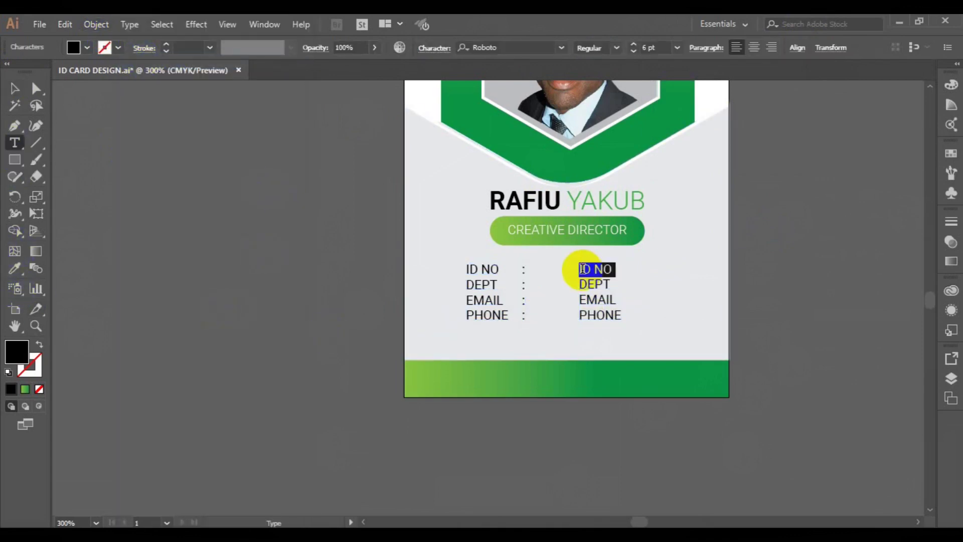
type("123")
type(".909.234.09")
key("Return")
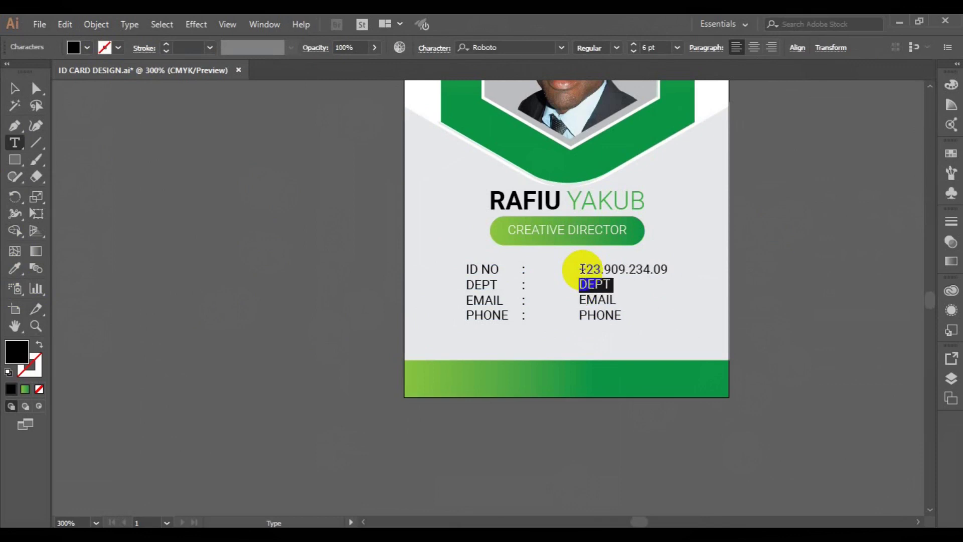
type("G")
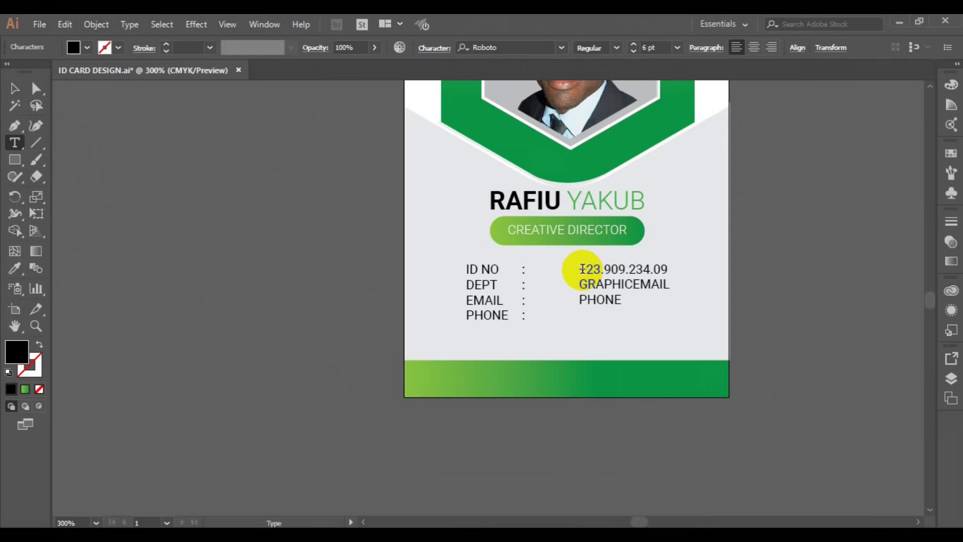
type("RAPHIC DESIGN")
key("Return")
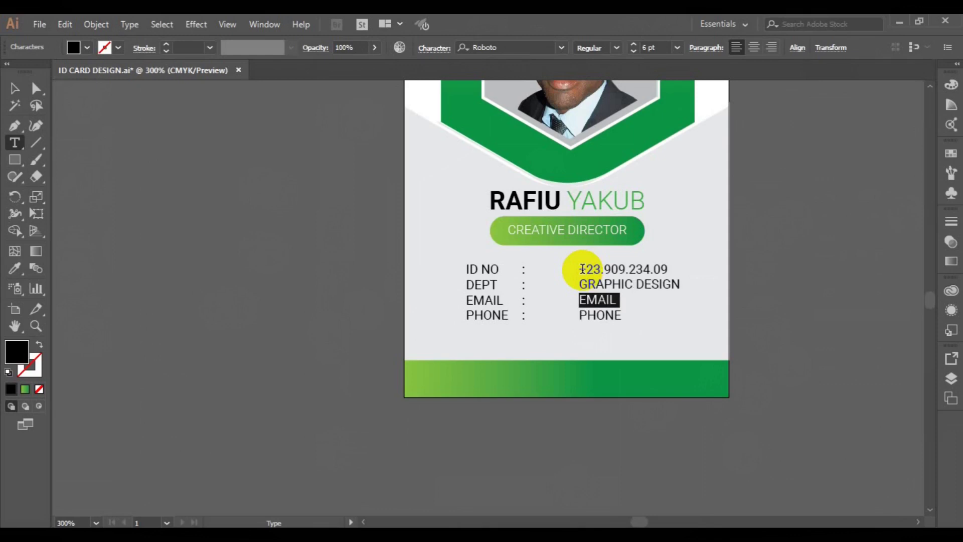
type("E@")
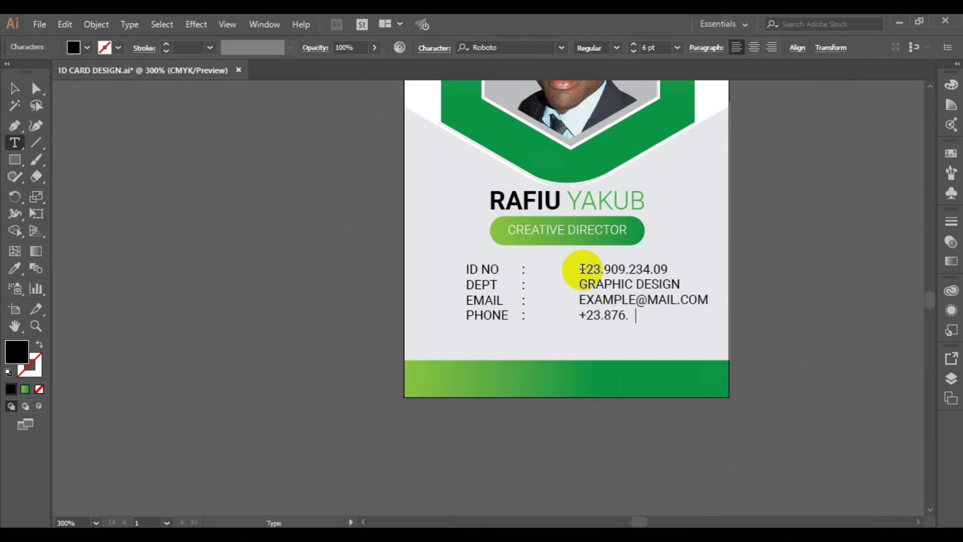
- Change the ID value to 00000001 and restore each value to its own line
double_click(602, 270)
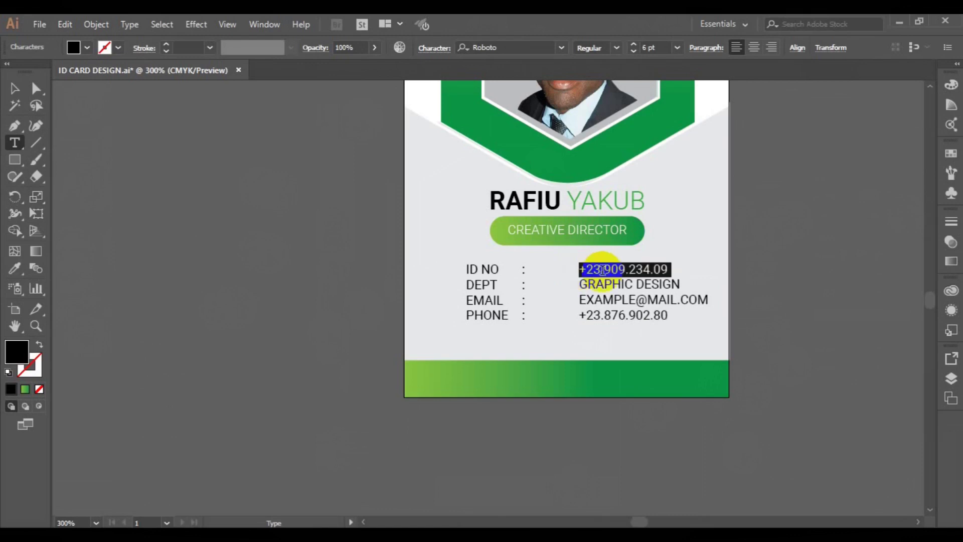
type("00000GRAPHIC DESIGN")
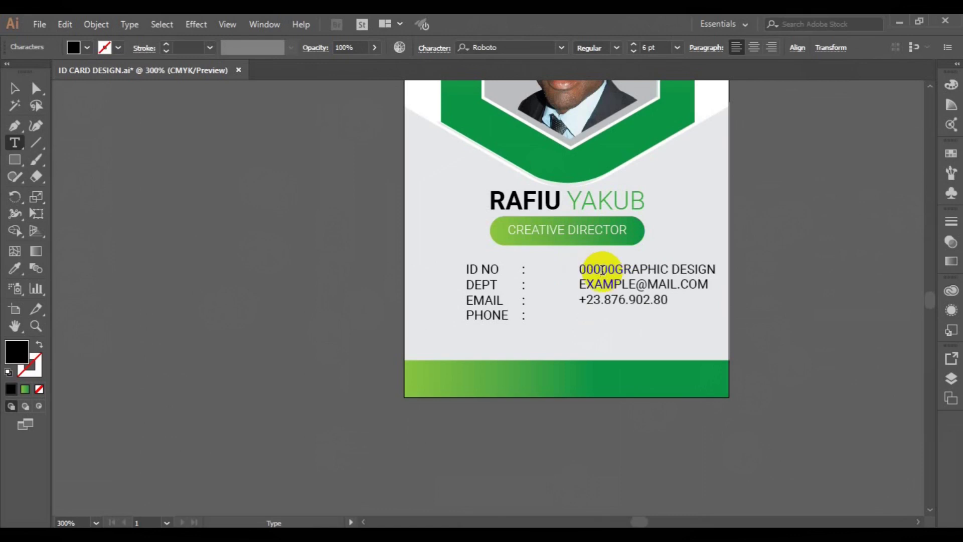
type("001")
key("Return")
left_click(582, 319)
key("BackSpace")
key("Return")
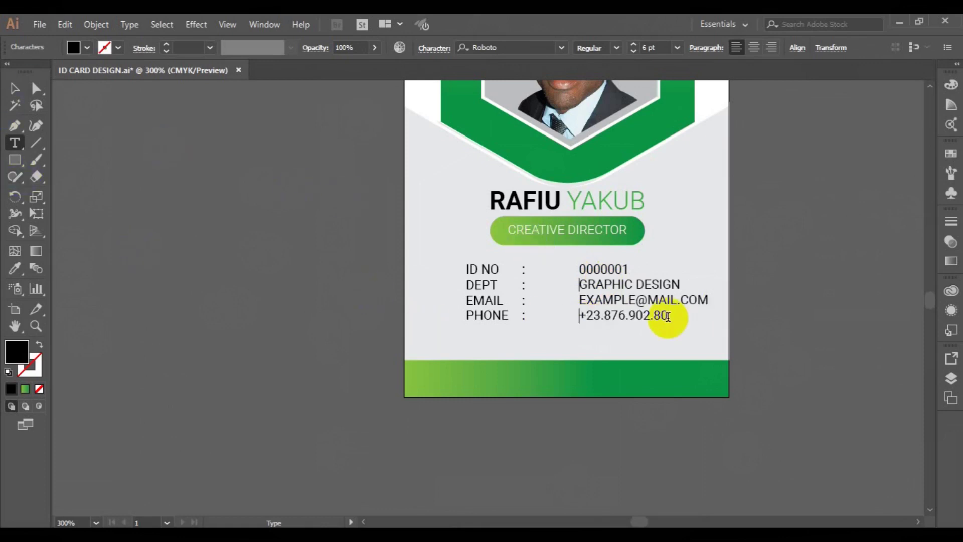
key("Escape")
- Align the label and value columns on vertical centres and make the values Light weight
left_click(486, 306, "shift")
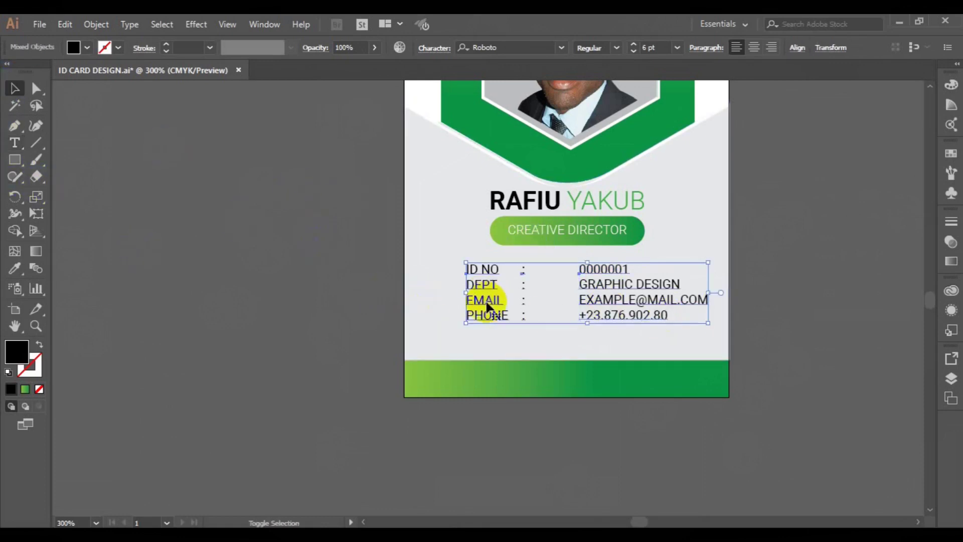
left_click(797, 47)
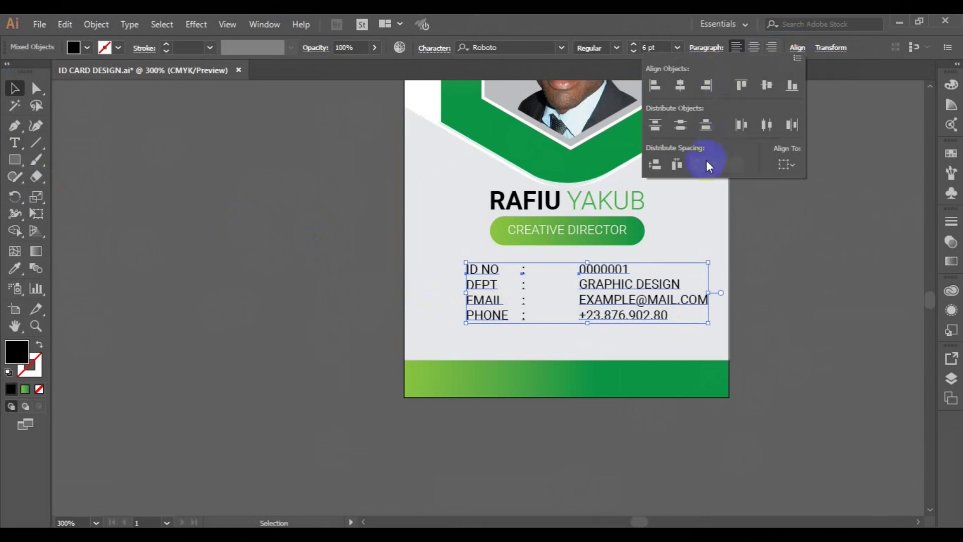
left_click(771, 85)
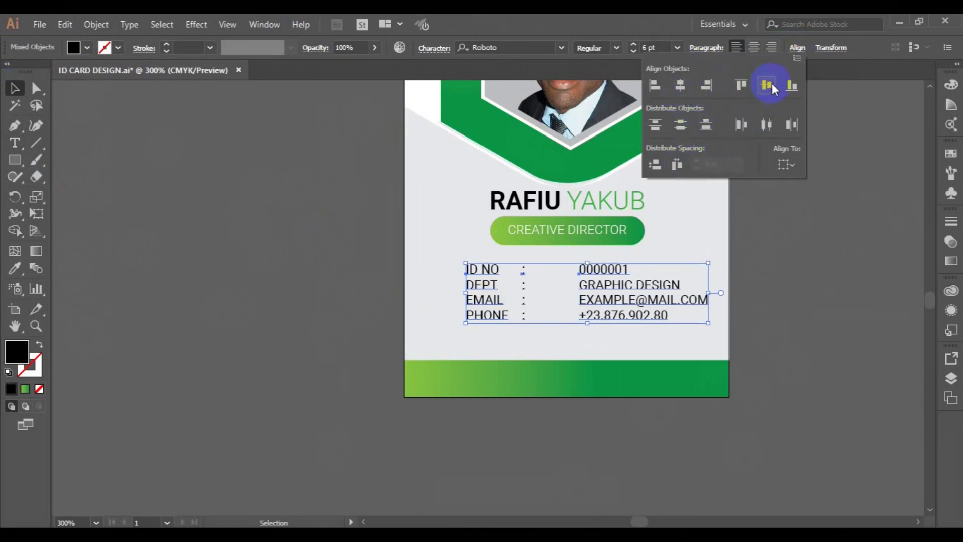
left_click(766, 310)
left_click(648, 317)
left_click(618, 47)
left_click(602, 78)
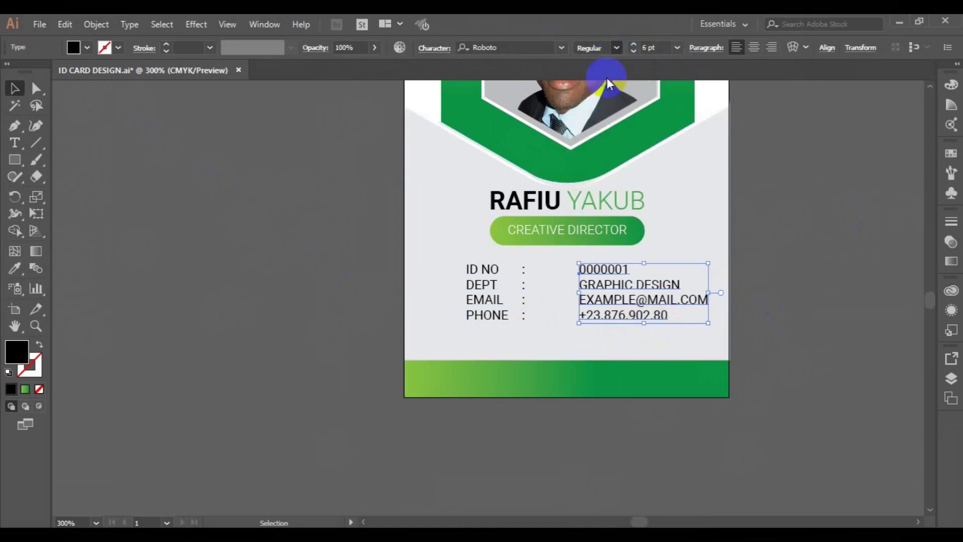
- Move the label group closer to the values, undoing the attempted horizontal centring
left_click(496, 315, "shift")
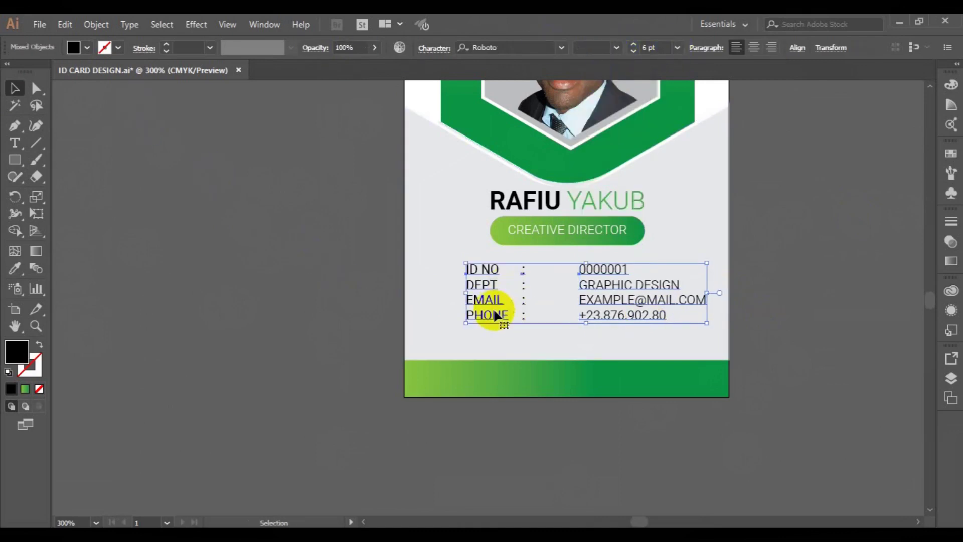
left_click(798, 47)
left_click(682, 86)
key("ctrl+z")
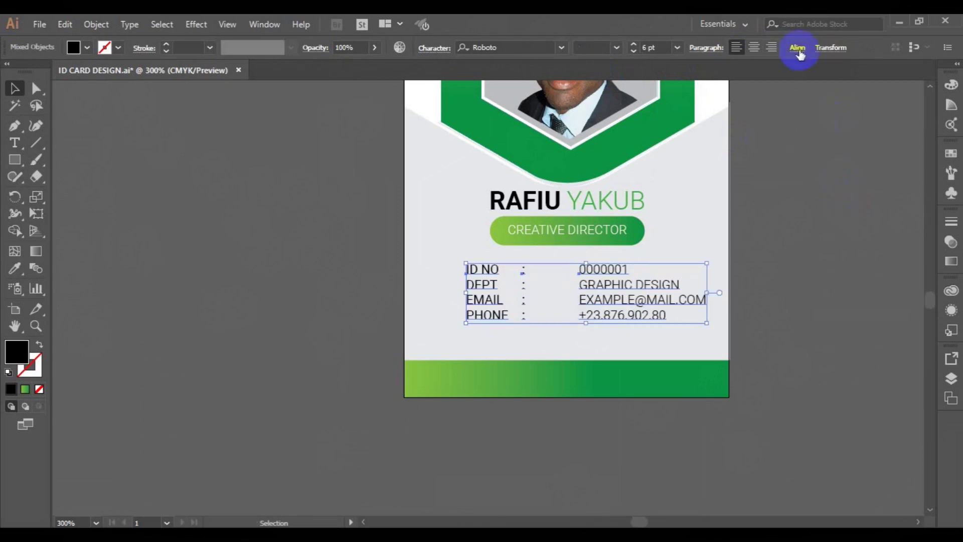
left_click(797, 48)
left_click(625, 321)
left_click_drag(493, 319, 521, 321)
left_click(585, 307, "shift")
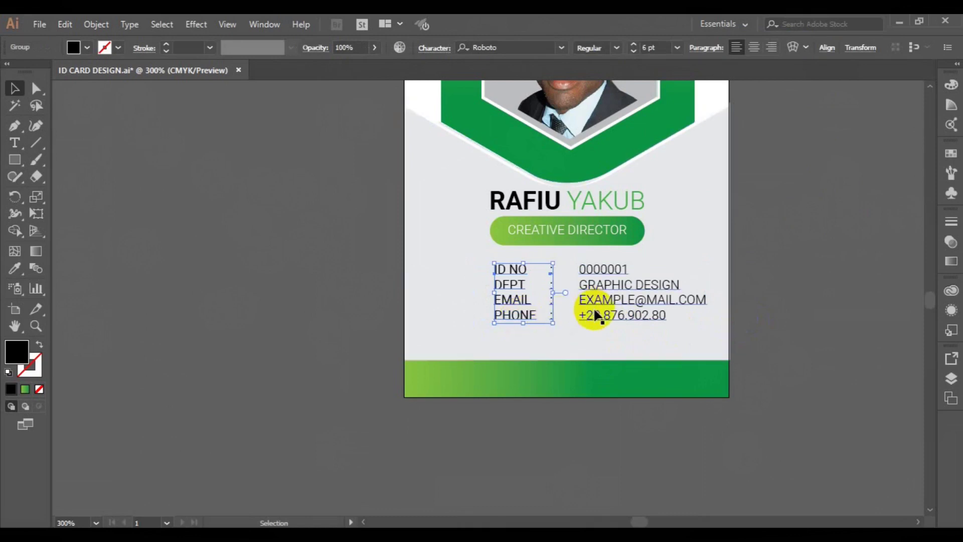
left_click(797, 47)
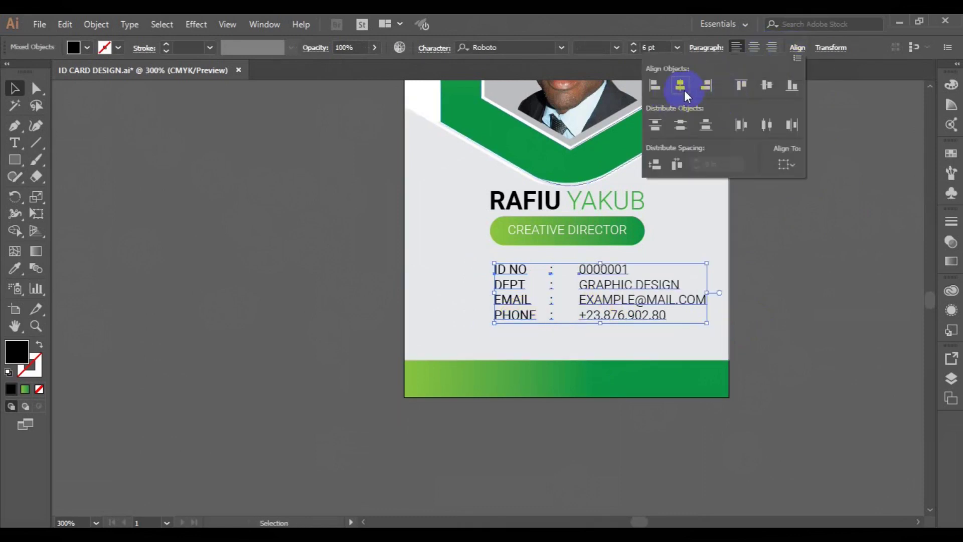
left_click(681, 86)
key("ctrl+z")
left_click(797, 47)
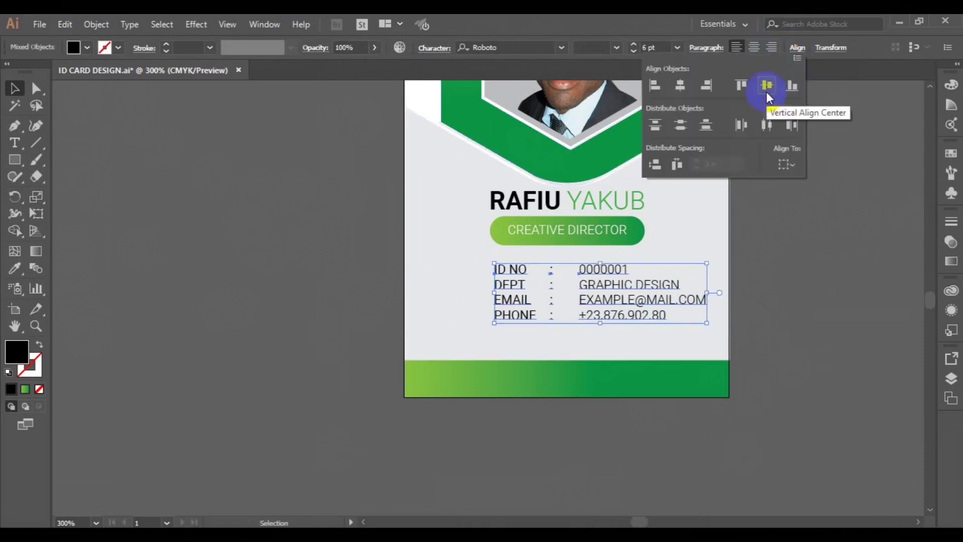
- Group the four info lines, centre them on the card, and drag the name and pill lower
left_click(101, 29)
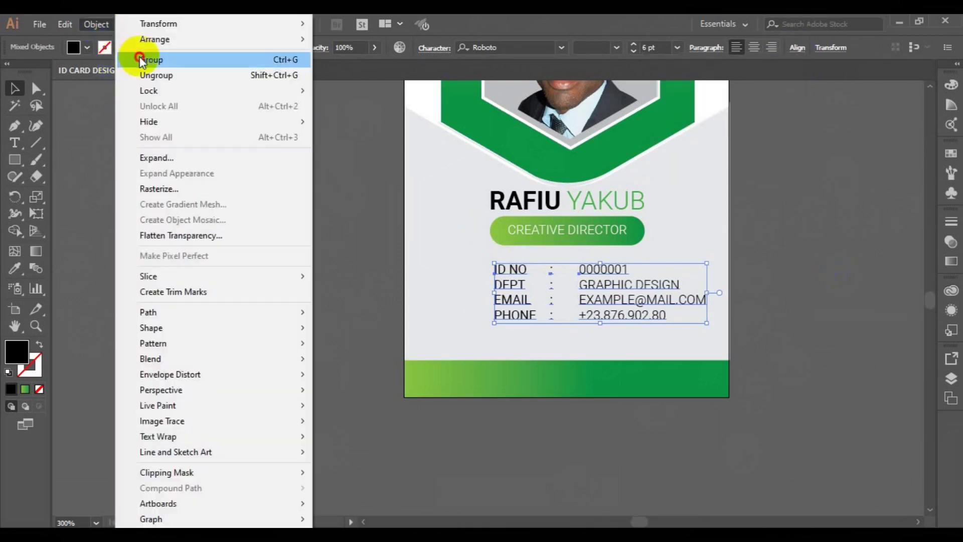
left_click(143, 58)
left_click(438, 260, "shift")
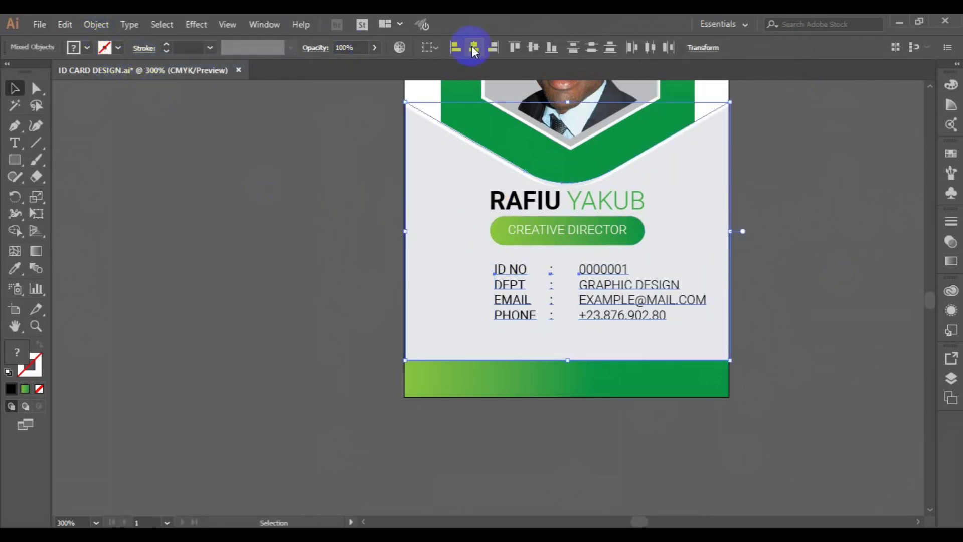
left_click(473, 49)
key("ctrl+z")
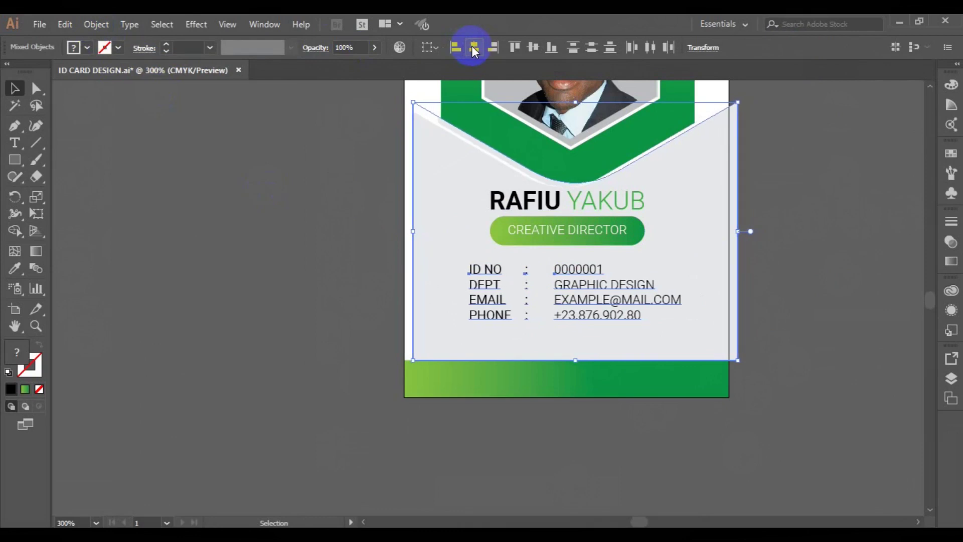
left_click(793, 203)
left_click_drag(540, 224, 525, 374)
left_click(14, 142)
left_click(518, 374)
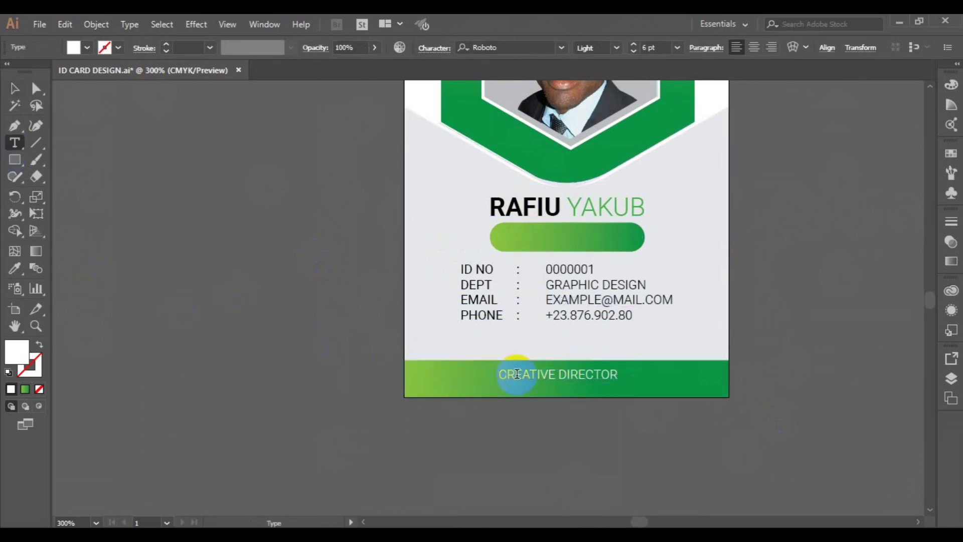
key("ctrl+a")
type("www.websiteurl.com")
left_click(14, 88)
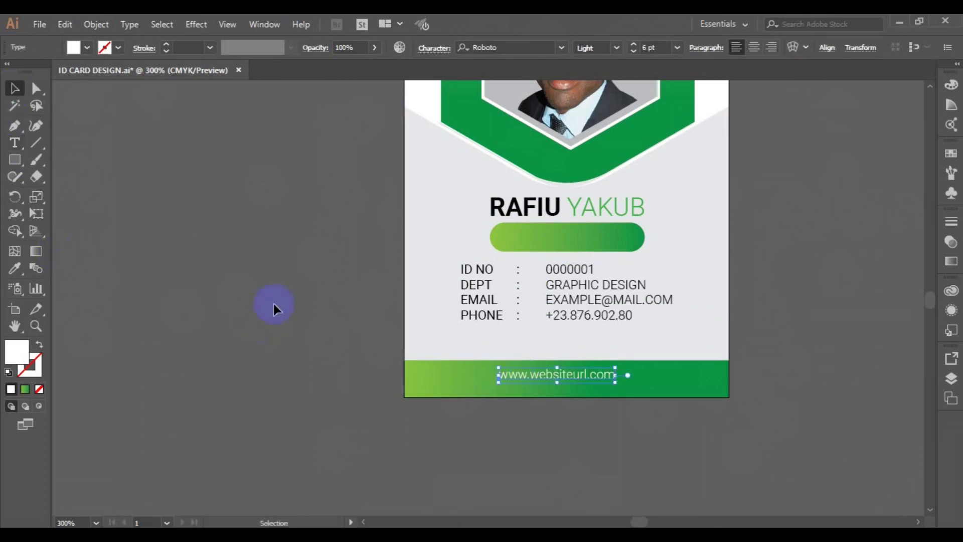
- Centre the website text horizontally and vertically on the green footer bar
left_click(441, 371, "shift")
left_click(476, 44)
left_click(531, 50)
key("Right")
key("Right")
key("Down")
left_click(788, 286)
left_click(15, 160)
- Draw a white box below the PHONE line and place the bar code1 image from the freepik stockpoto folder
left_click_drag(466, 327, 652, 353)
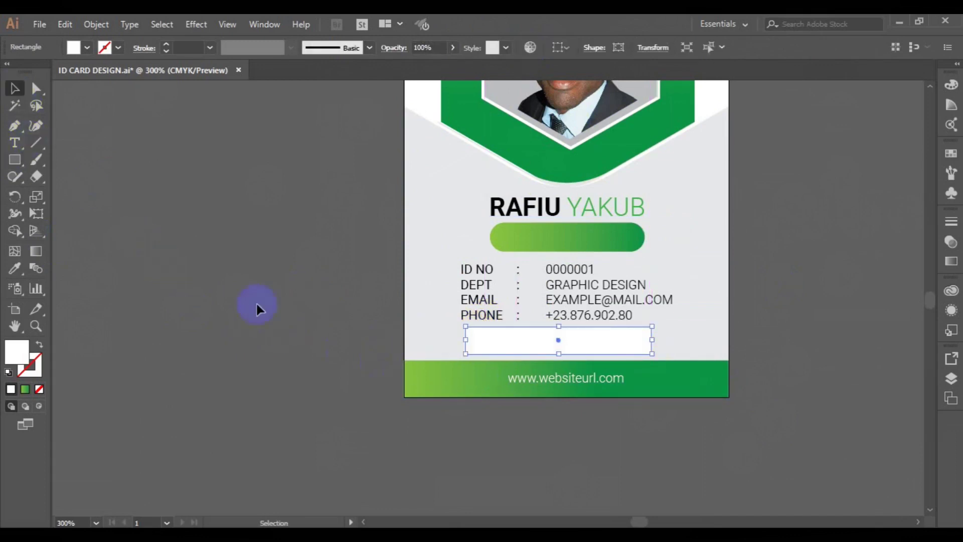
left_click(256, 302)
left_click(39, 24)
left_click(104, 254)
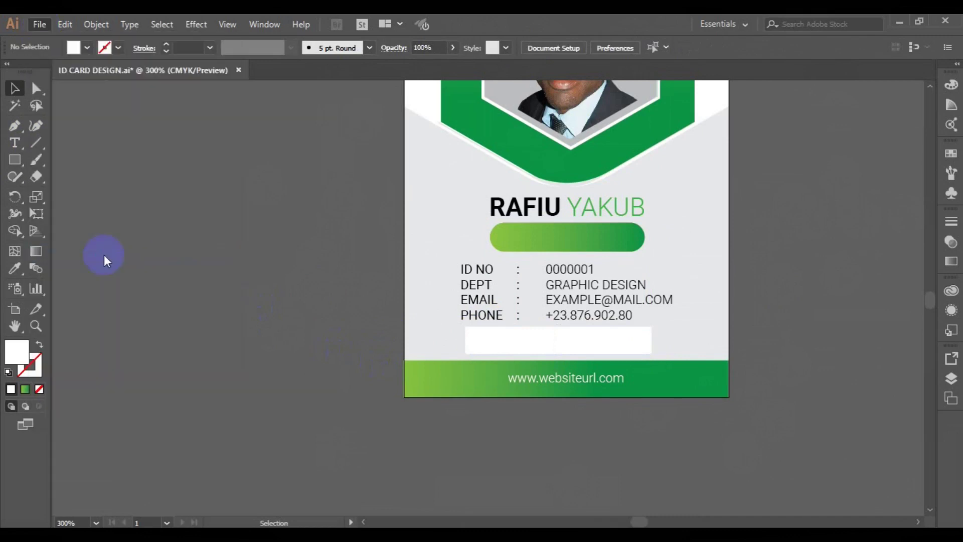
left_click(471, 288)
left_click(350, 259)
double_click(350, 258)
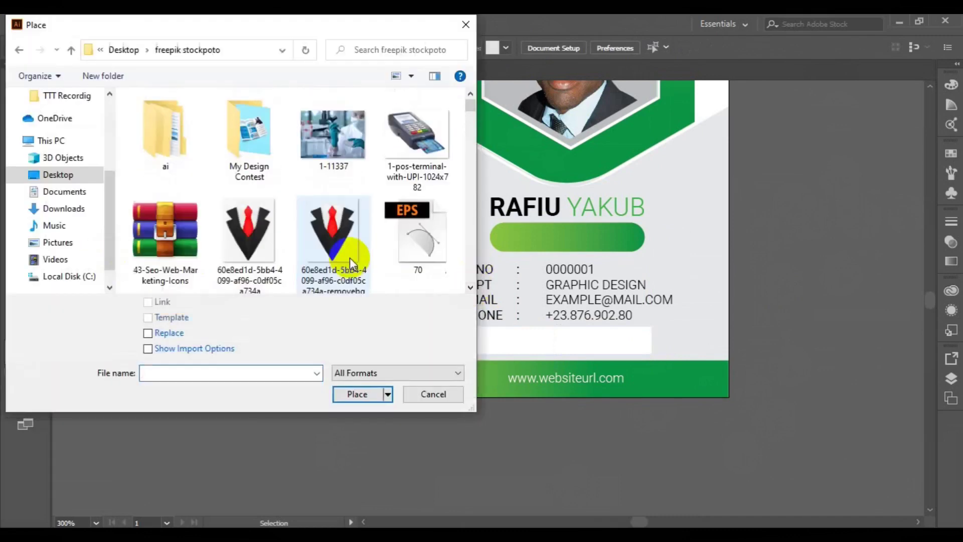
left_click(470, 287)
left_click(470, 287)
left_click(471, 287)
left_click(470, 287)
left_click(470, 288)
left_click(470, 287)
left_click(332, 159)
left_click(357, 394)
- Size and position the barcode image, then bring the white rectangle in front of it
left_click_drag(448, 317, 704, 433)
left_click_drag(587, 403, 587, 291)
left_click_drag(655, 374, 639, 366)
right_click(647, 344)
mouse_move(703, 276)
left_click(581, 275)
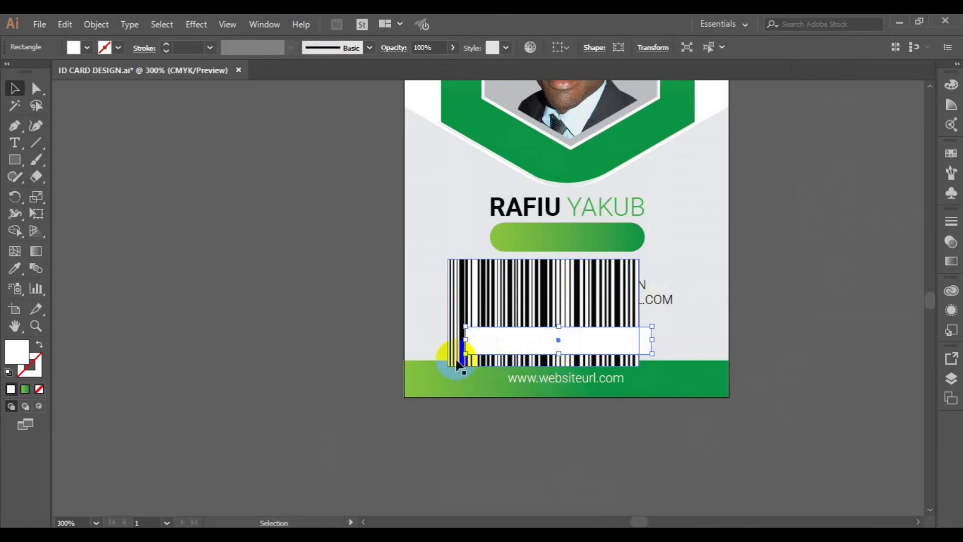
- Duplicate the white box aside, resize the front rectangle, and clip the barcode to it
left_click(484, 301)
left_click_drag(530, 335, 728, 317)
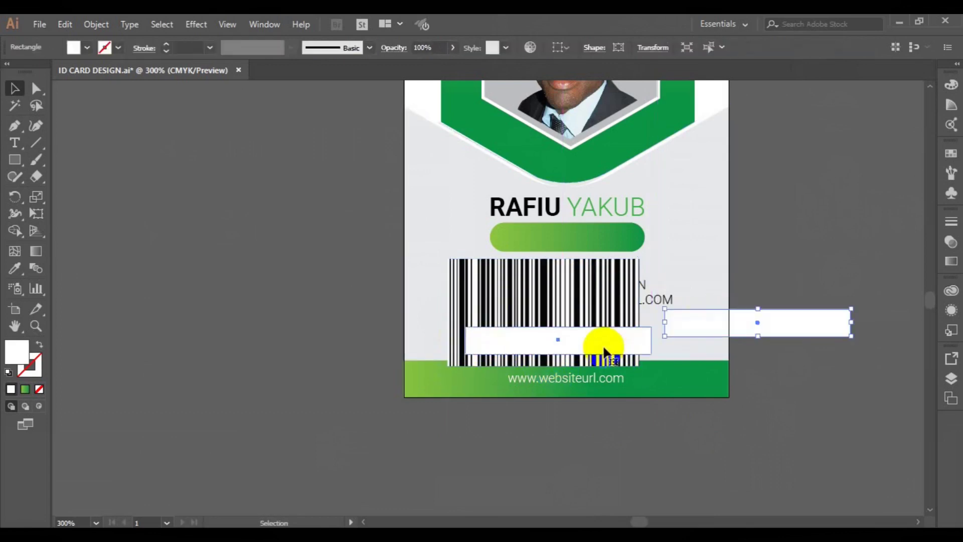
left_click(604, 347)
left_click_drag(651, 353, 647, 353)
left_click_drag(558, 353, 561, 350)
left_click(585, 322, "shift")
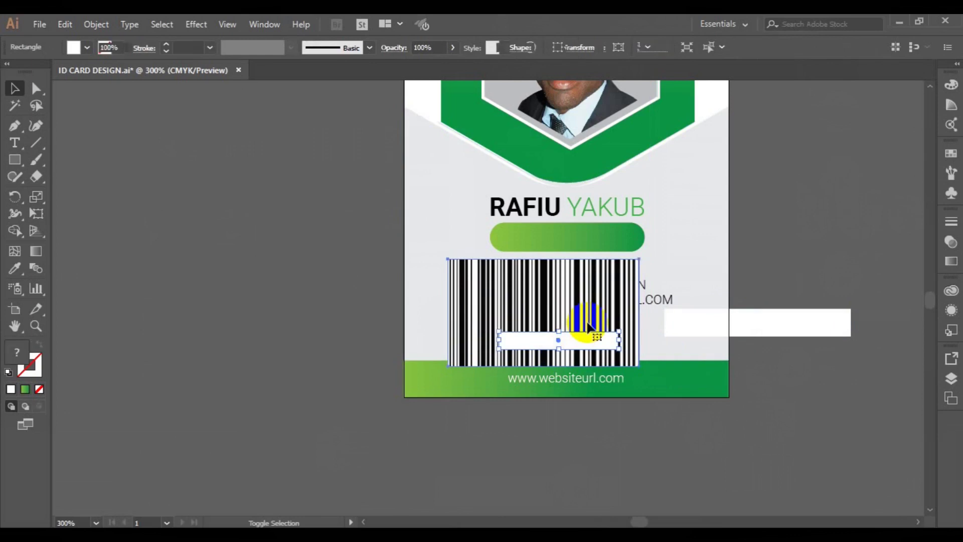
right_click(587, 322)
left_click(652, 216)
- Centre the clipped barcode on the spare white box and move both below the PHONE line
left_click_drag(596, 340, 772, 328)
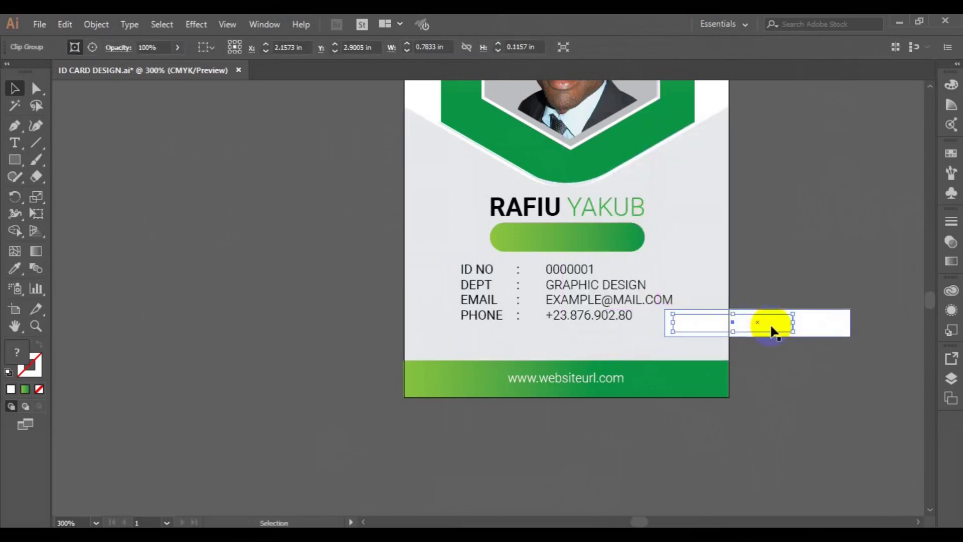
right_click(772, 328)
mouse_move(814, 256)
left_click(727, 259)
left_click(823, 332, "shift")
left_click(300, 49)
left_click(242, 50)
left_click_drag(770, 331, 580, 348)
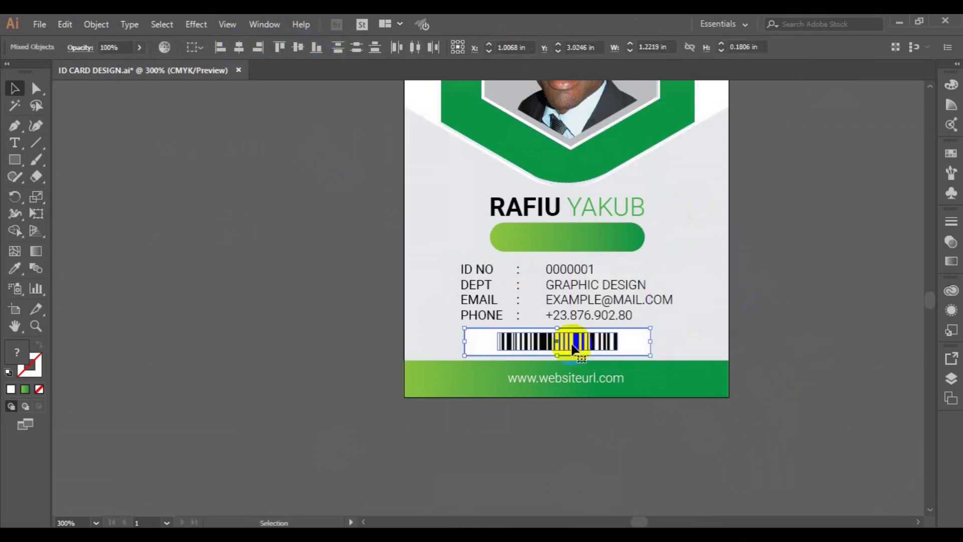
- Narrow the white barcode box from the left and centre the barcode within it
left_click(438, 348)
left_click(650, 340)
left_click_drag(650, 339, 638, 342)
key("ctrl+z")
left_click_drag(462, 340, 494, 342)
left_click(528, 344, "shift")
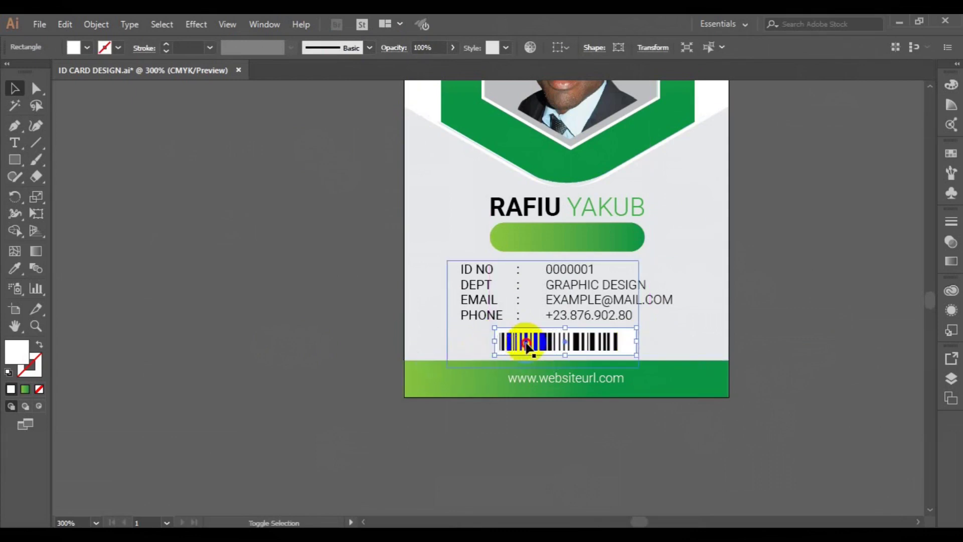
left_click(245, 50)
- Select the clipped barcode, its white box and the card background together
left_click(189, 254)
left_click(497, 344)
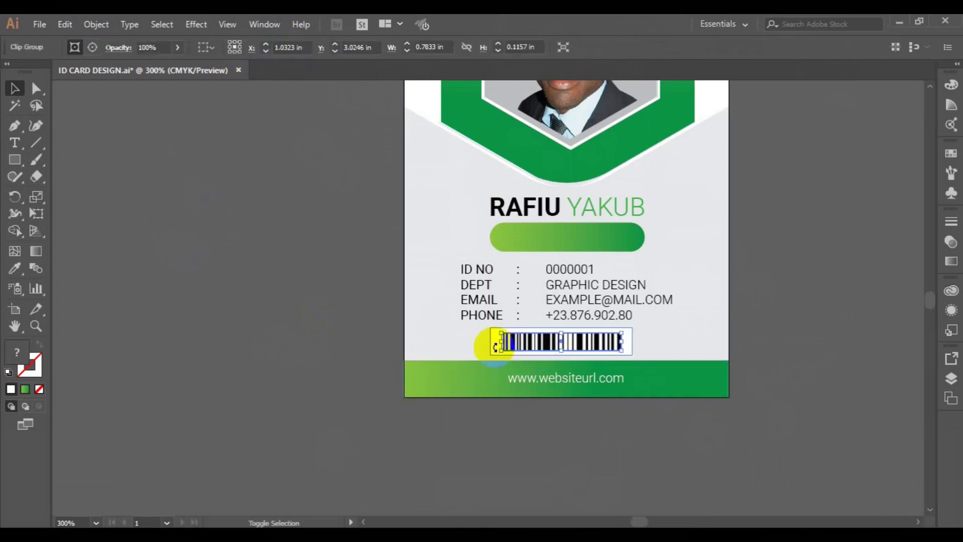
left_click(492, 348, "shift")
left_click(103, 26)
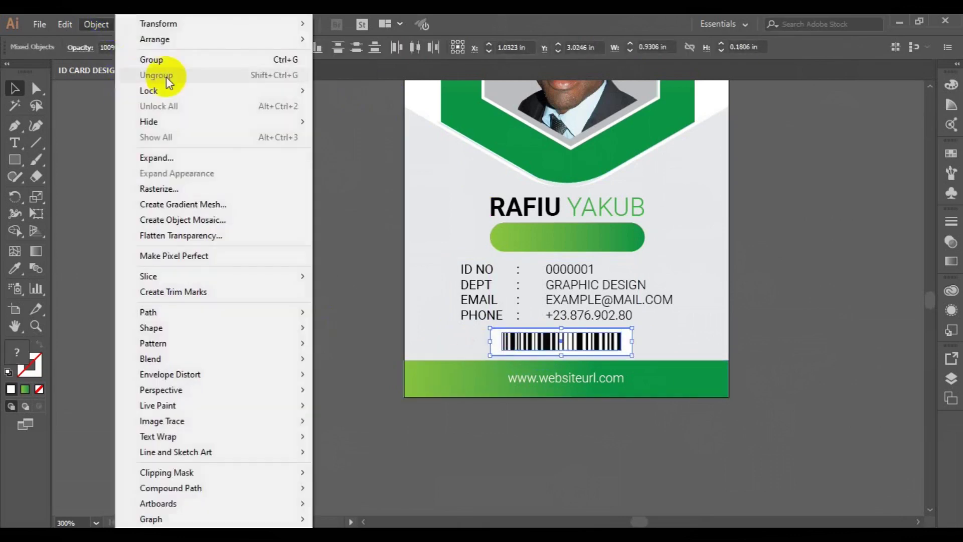
left_click(339, 234)
left_click(435, 296, "shift")
- Centre the barcode horizontally on the card, undoing an accidental vertical centring
left_click(299, 48)
key("ctrl+z")
left_click(240, 48)
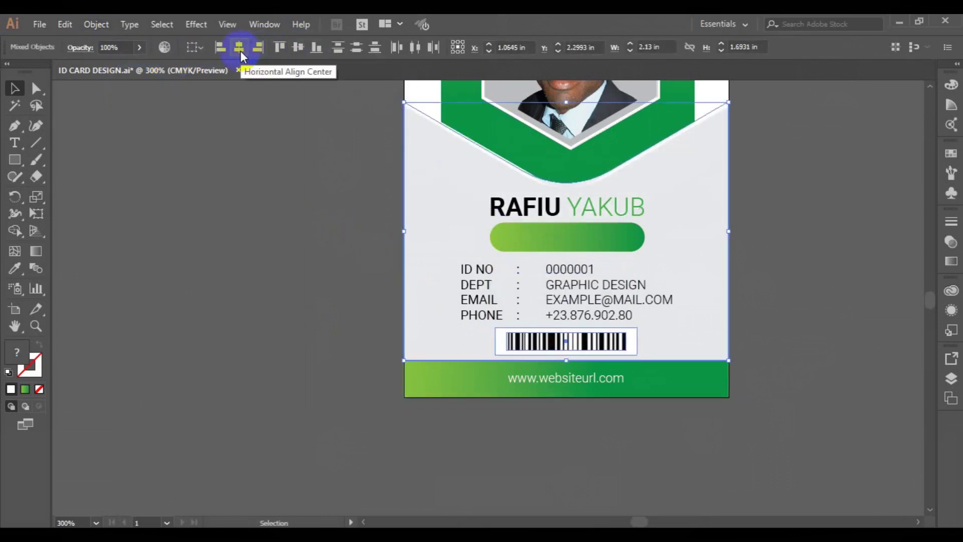
left_click(231, 215)
- Alt-drag a copy of the footer website text onto the green pill and retype it as 'CREATIVE DIRECTOR'
left_click(571, 380)
left_click_drag(571, 380, 558, 240)
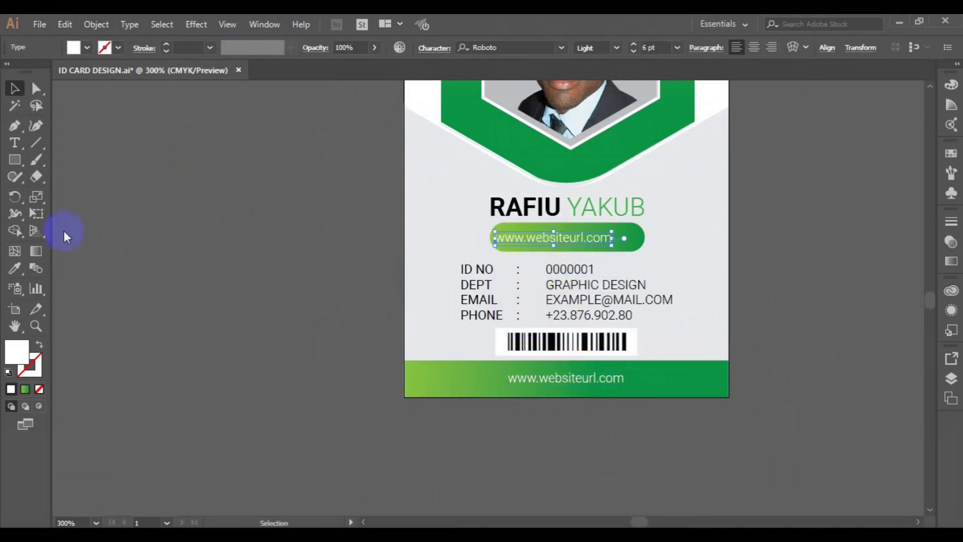
left_click(14, 143)
left_click(570, 238)
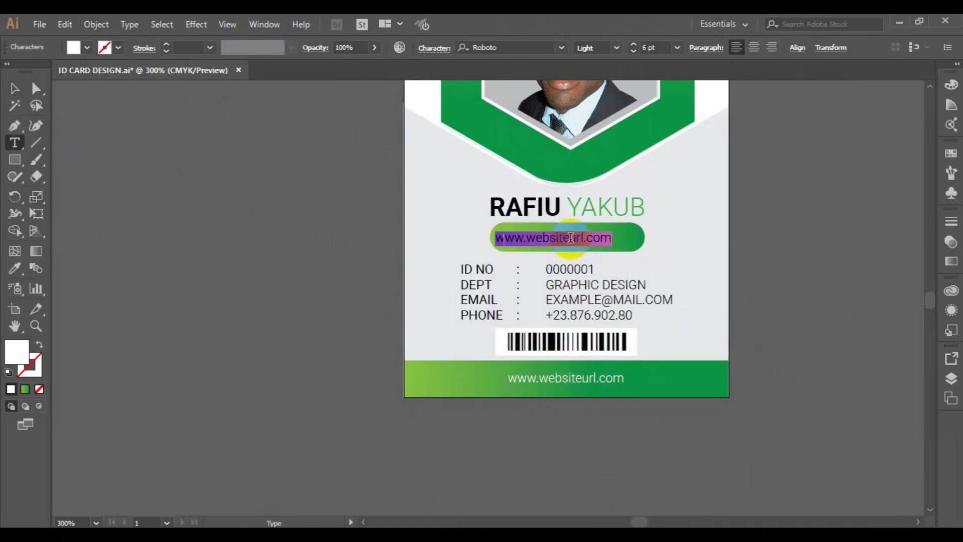
type("CREATIVE DIRECTOR")
left_click(14, 88)
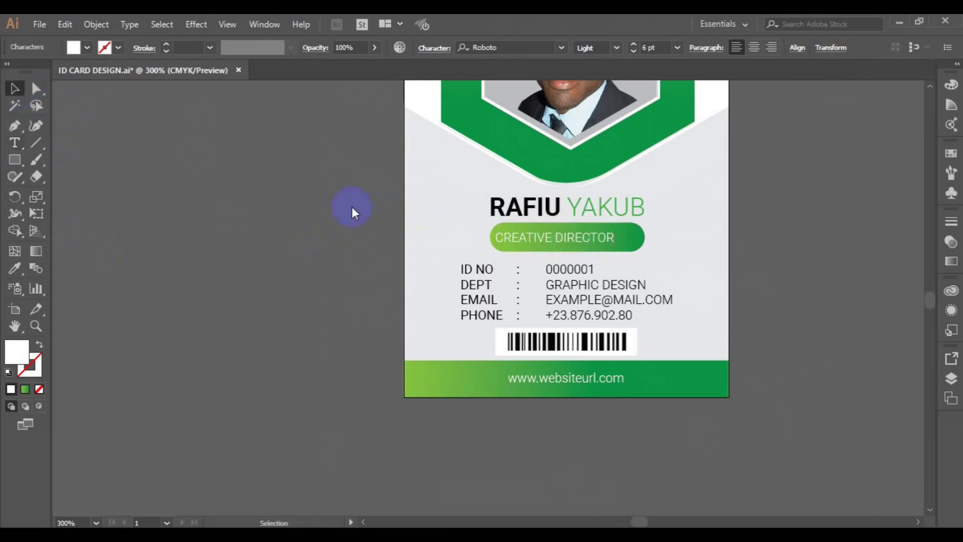
- Centre the CREATIVE DIRECTOR text horizontally and vertically on the pill and group them
left_click(637, 232, "shift")
left_click(477, 50)
left_click(532, 49)
key("ctrl+g")
left_click(549, 211, "shift")
left_click(474, 48)
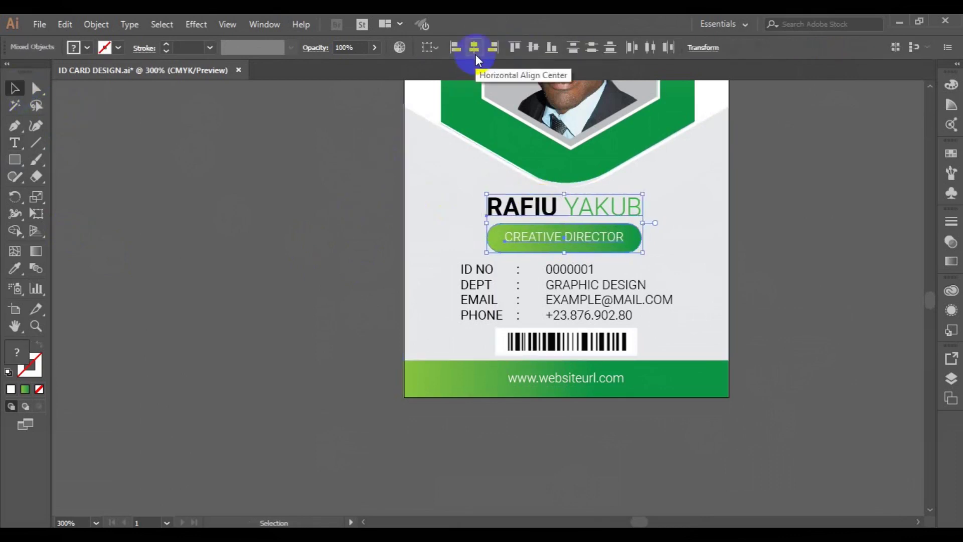
left_click(97, 24)
left_click(160, 61)
left_click(415, 217, "shift")
left_click(474, 50)
left_click(472, 49)
left_click(471, 50)
left_click(357, 198)
- Centre the info fields under the name block and group them together
left_click(469, 319)
left_click(555, 237, "shift")
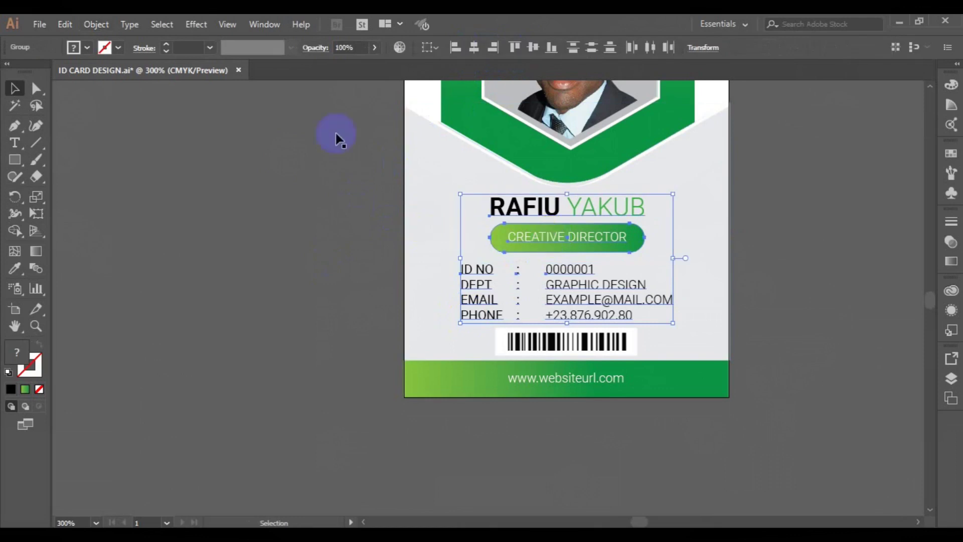
left_click(475, 48)
left_click(96, 24)
left_click(150, 61)
- Centre the barcode under the text block and group them
left_click(594, 344, "shift")
left_click(240, 41)
left_click(96, 24)
left_click(151, 61)
- Horizontally centre the whole content group on the card background and fit the card in view
left_click(420, 206, "shift")
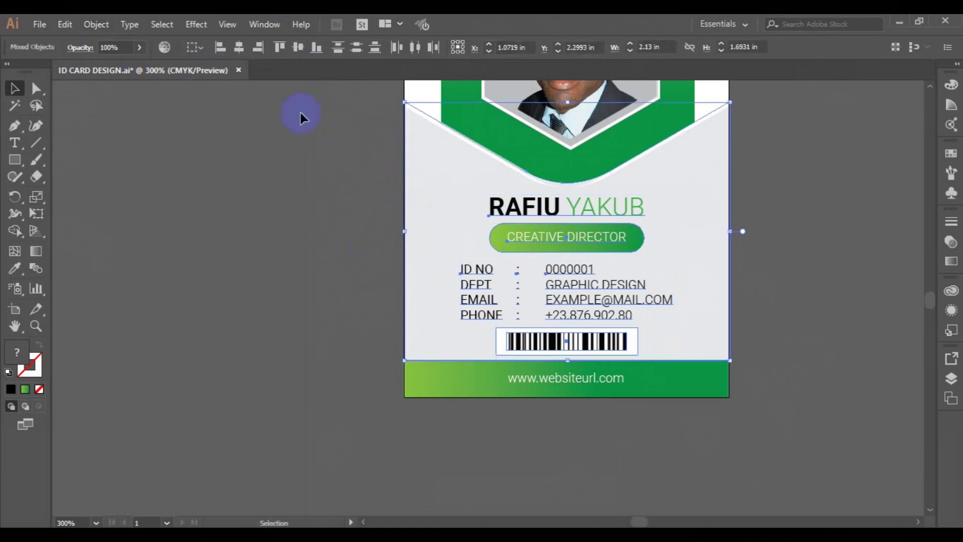
left_click(240, 48)
key("ctrl+0")
left_click(672, 401)
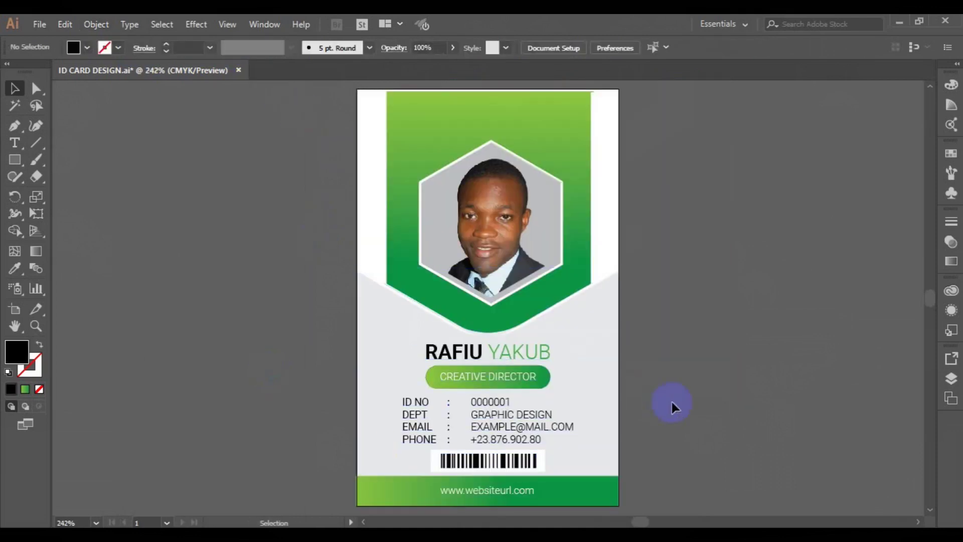
key("ctrl+minus")
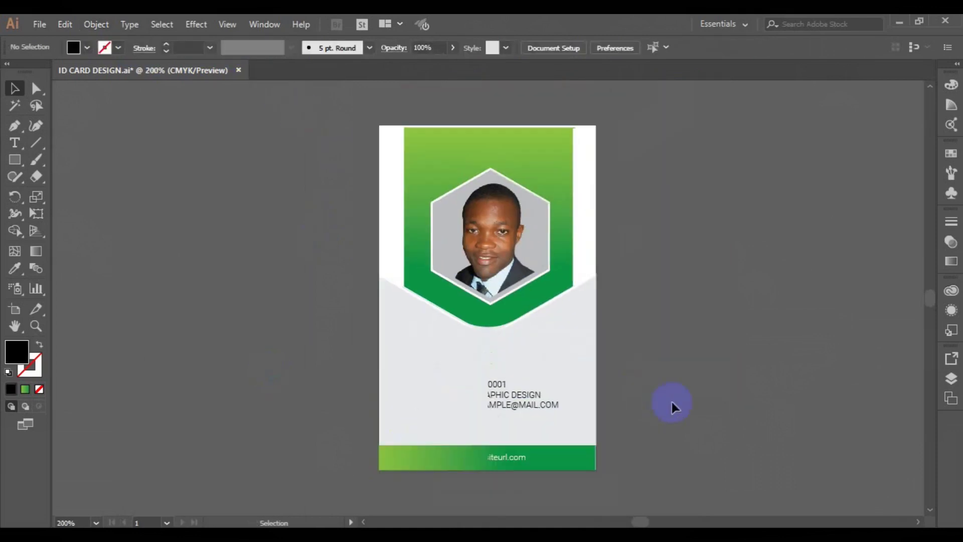